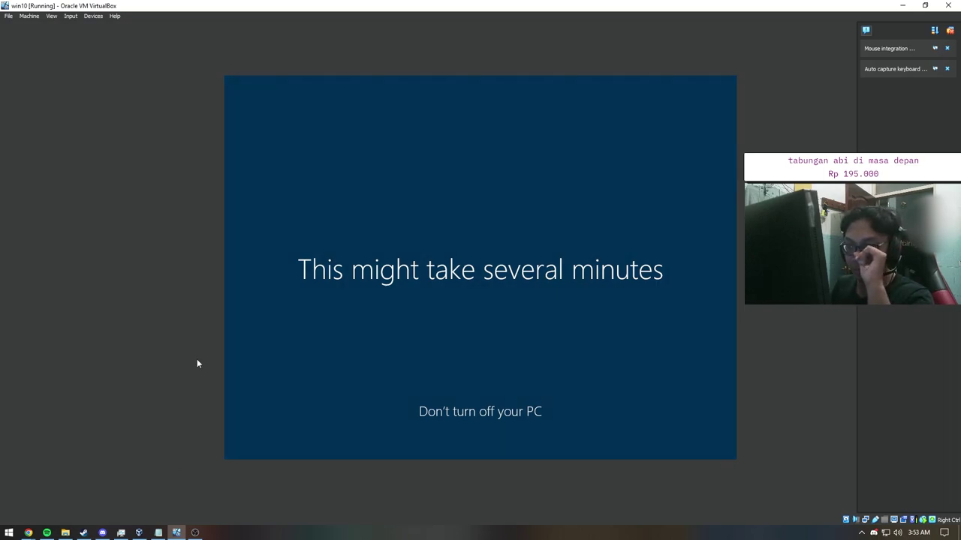
Step: Check the win10 VM details in VirtualBox Manager, then minimize the Manager while the guest boots
left_click(185, 534)
mouse_move(185, 535)
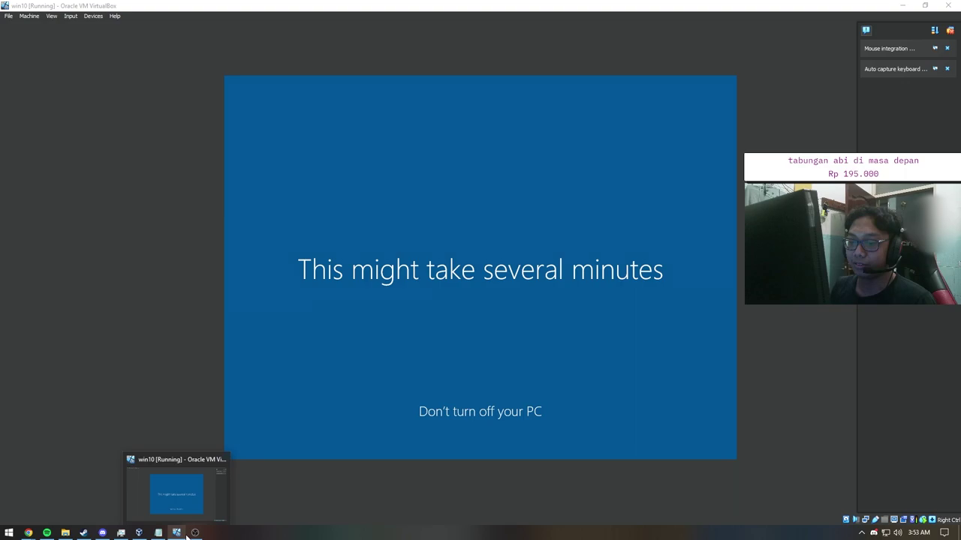
mouse_move(139, 533)
left_click(202, 481)
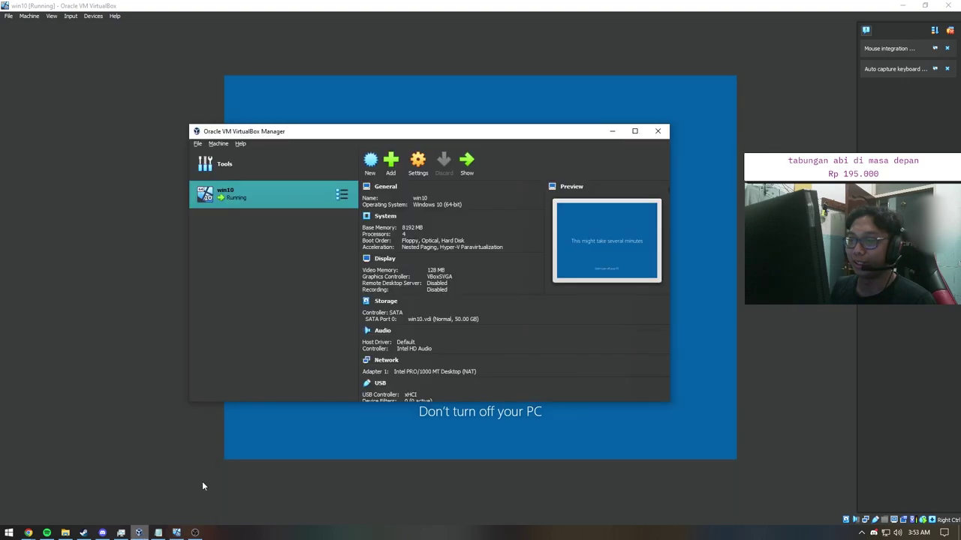
left_click(611, 133)
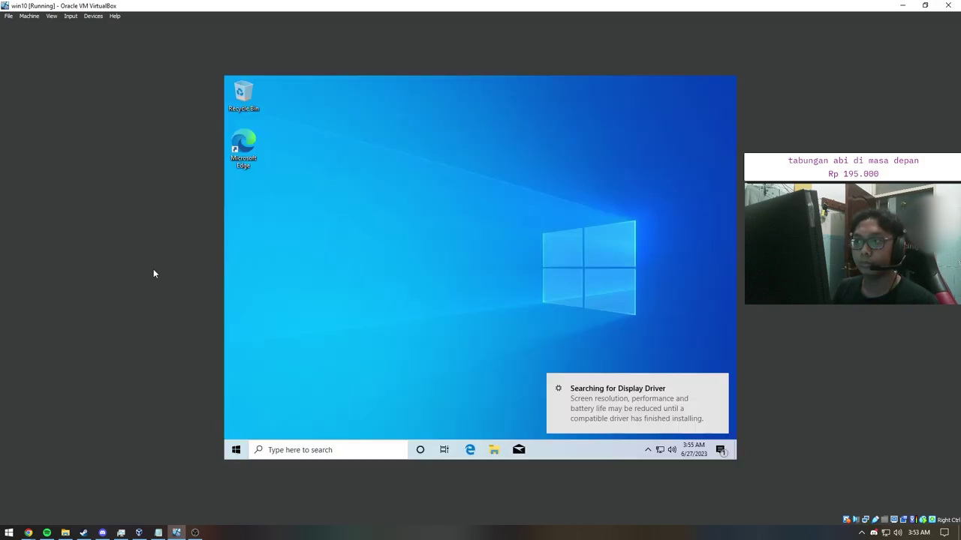
Step: Set the guest taskbar's Search option to Hidden, then switch to the host's Data (E:) drive
right_click(563, 453)
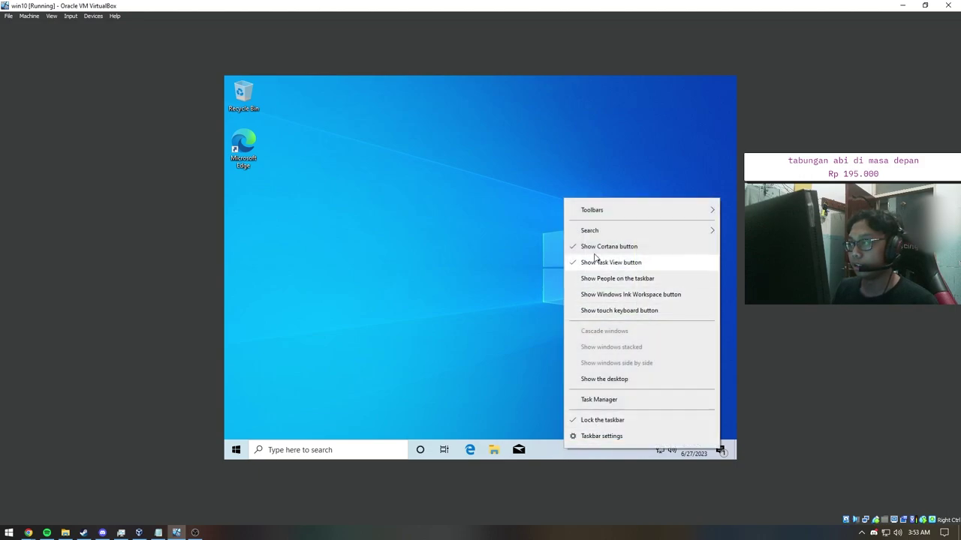
mouse_move(595, 235)
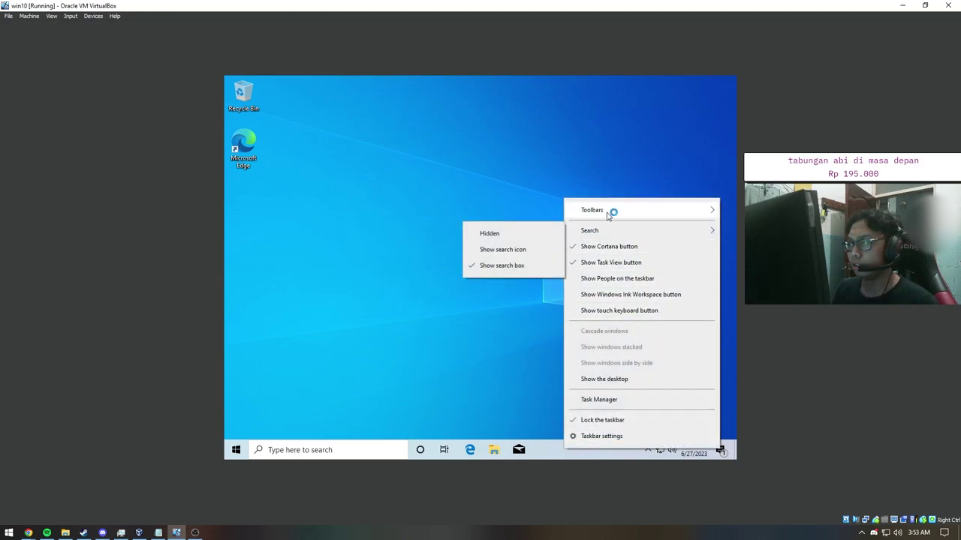
mouse_move(610, 213)
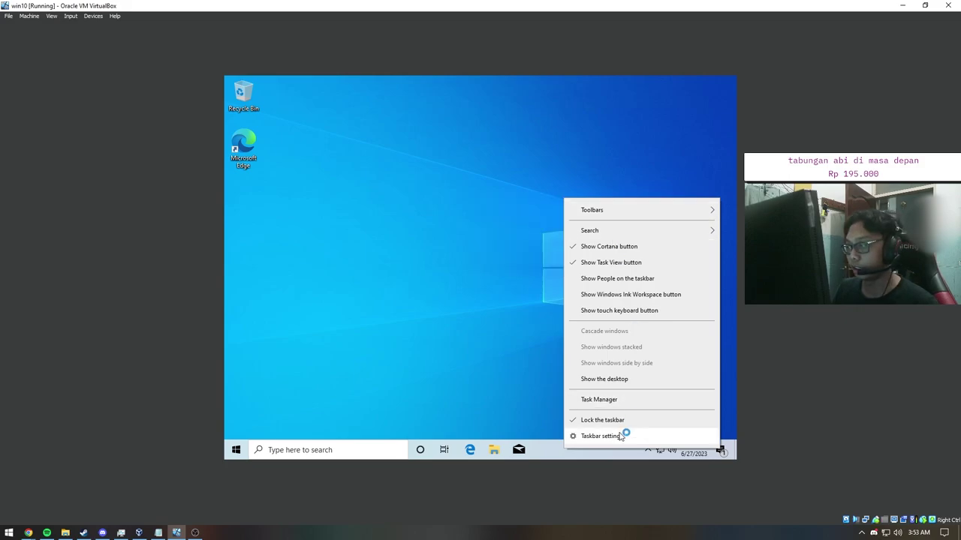
left_click(541, 233)
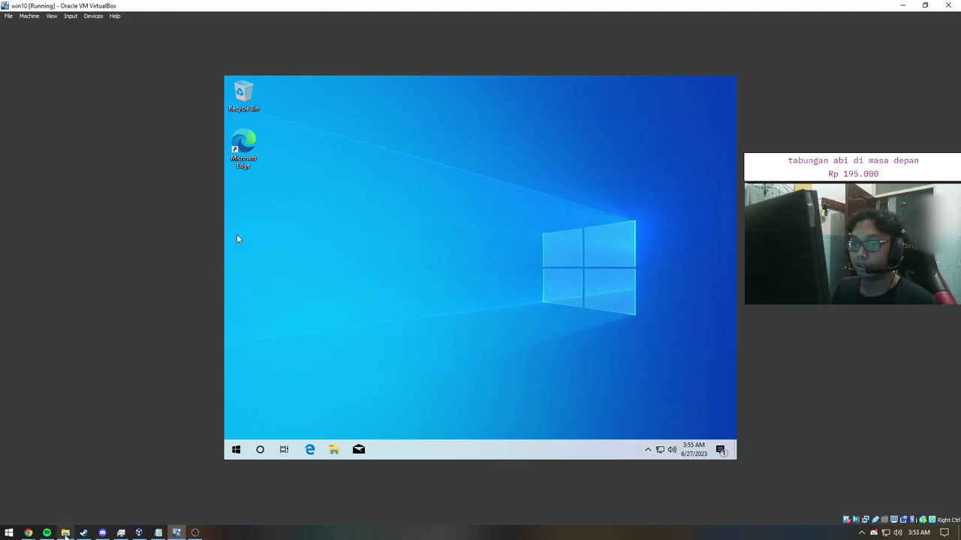
left_click(65, 533)
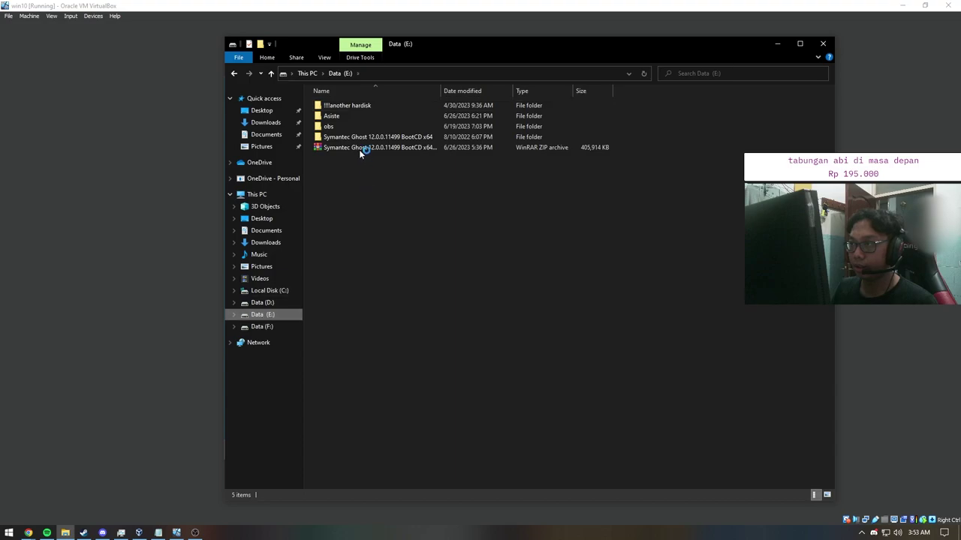
left_click(360, 138)
double_click(384, 138)
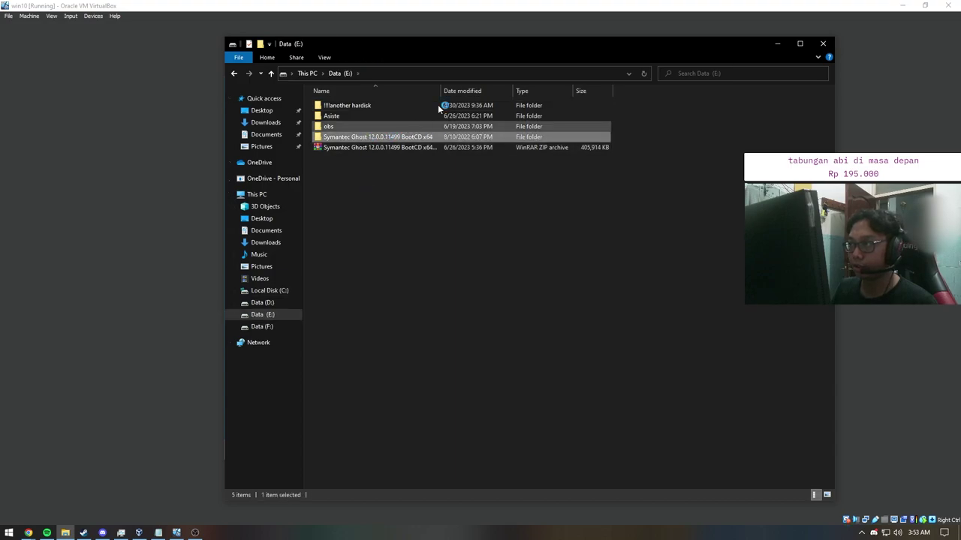
left_click_drag(440, 91, 449, 91)
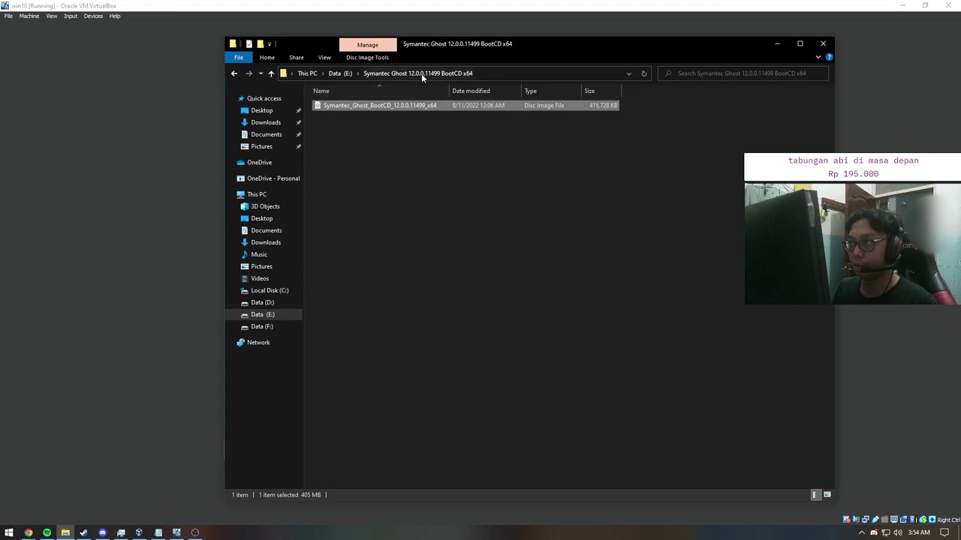
left_click(776, 43)
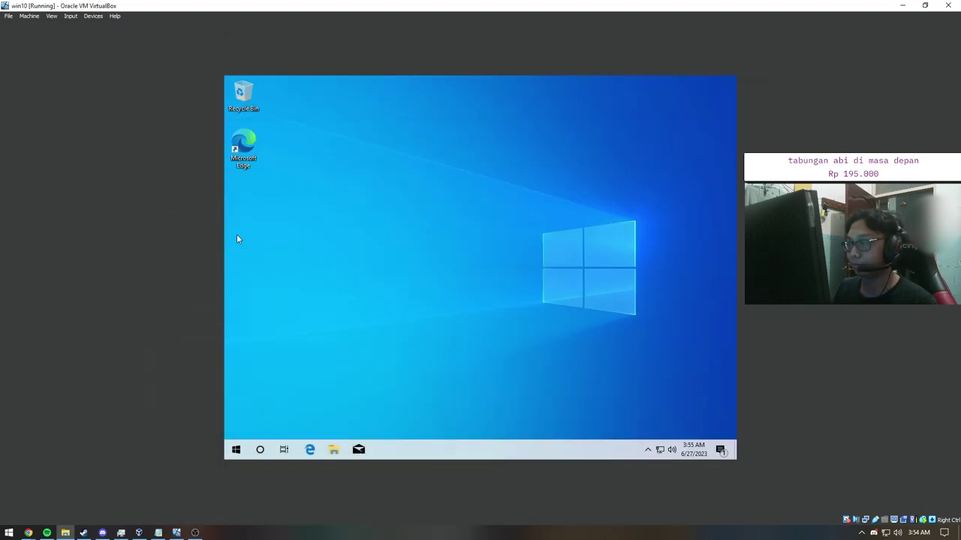
Step: Search the guest Start menu for 'disk management' and launch Create and format hard disk partitions
left_click(235, 452)
left_click(236, 450)
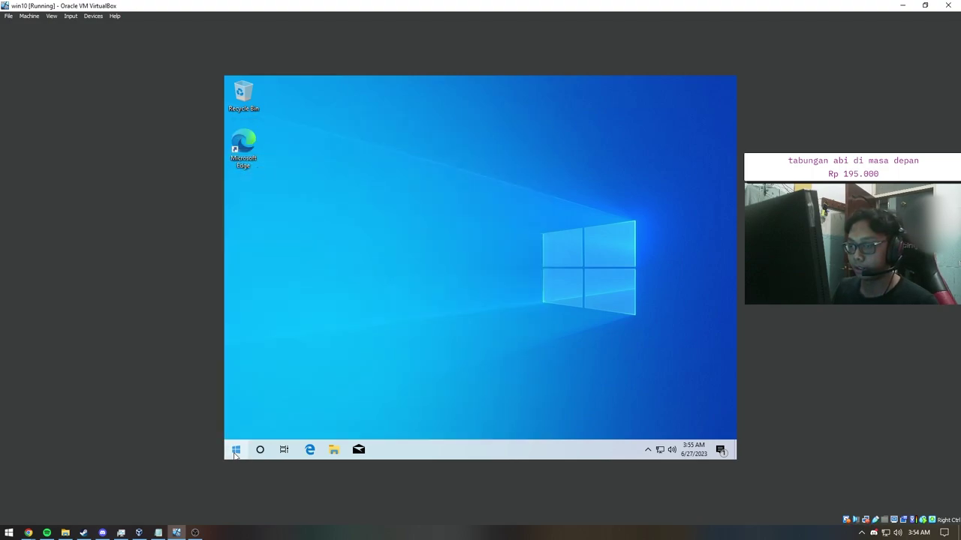
left_click(236, 450)
left_click(236, 450)
left_click(237, 450)
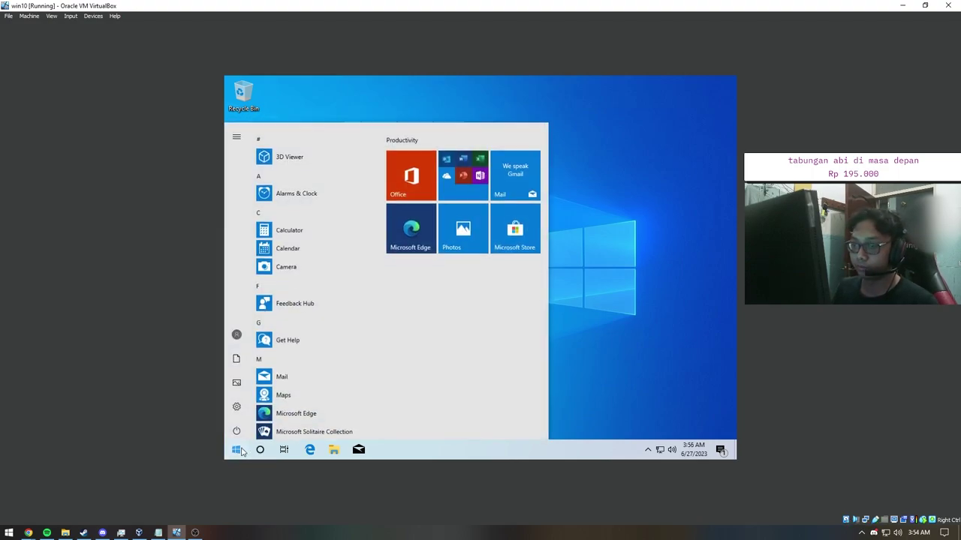
type("disk")
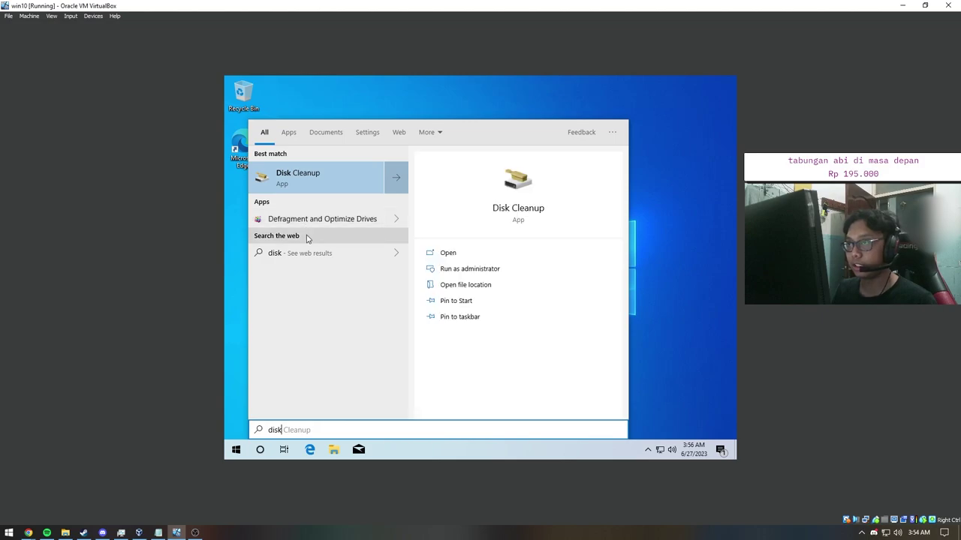
type(" managemen")
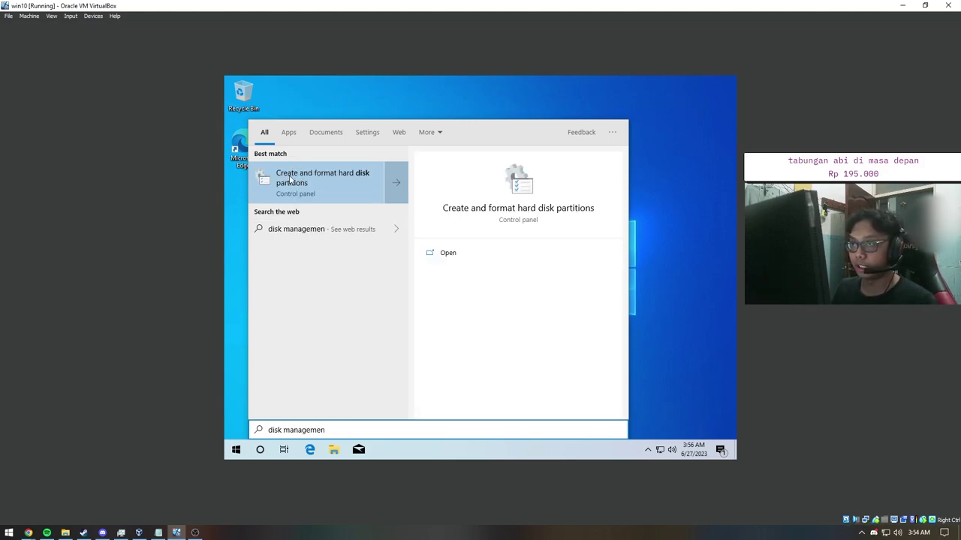
left_click(323, 178)
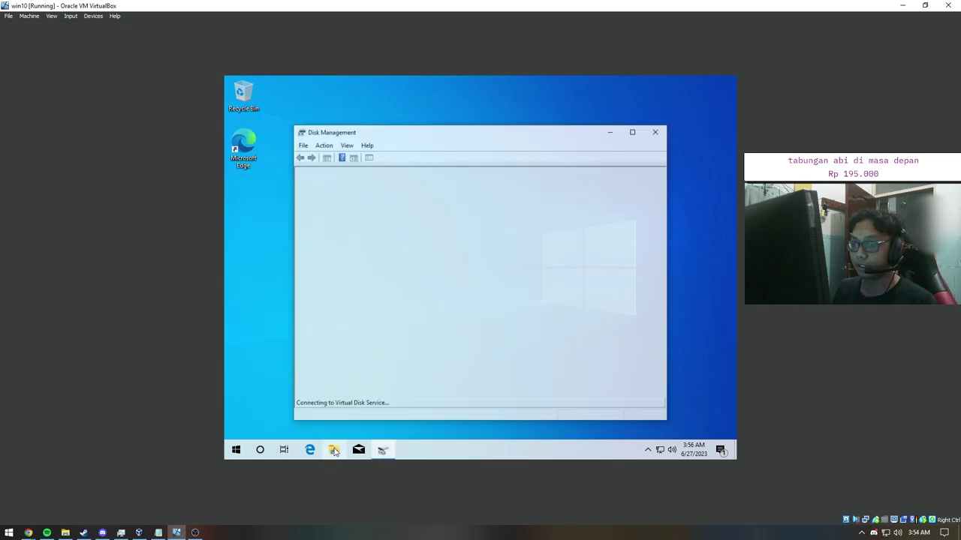
Step: Open File Explorer in the guest and select Local Disk (C:) under This PC
key("super+e")
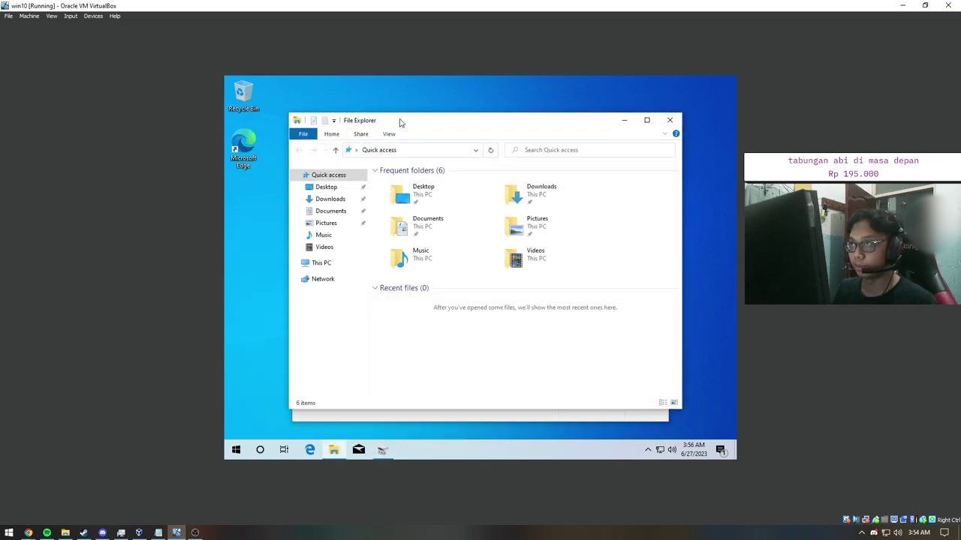
left_click_drag(402, 124, 366, 103)
left_click(285, 242)
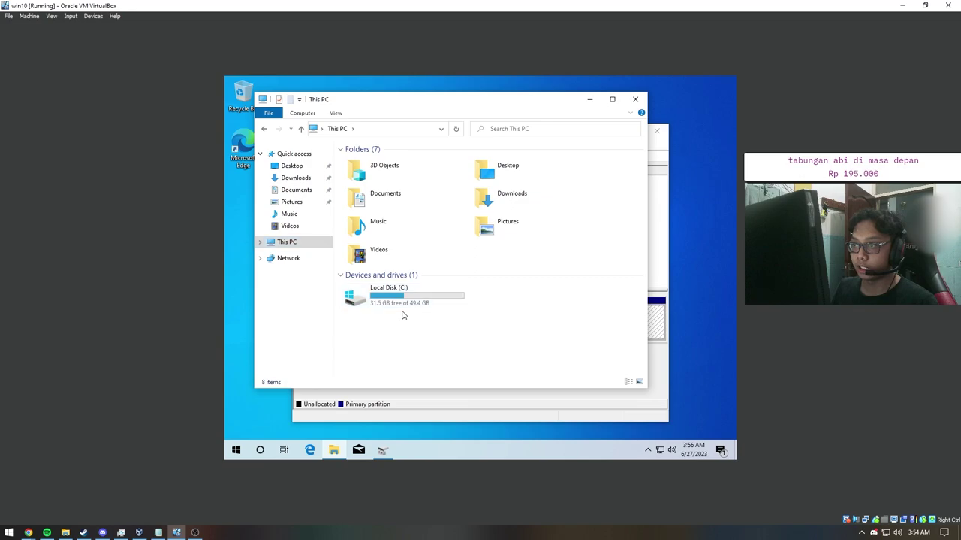
left_click(398, 295)
left_click(611, 98)
left_click(429, 315)
left_click(386, 248)
left_click(403, 296)
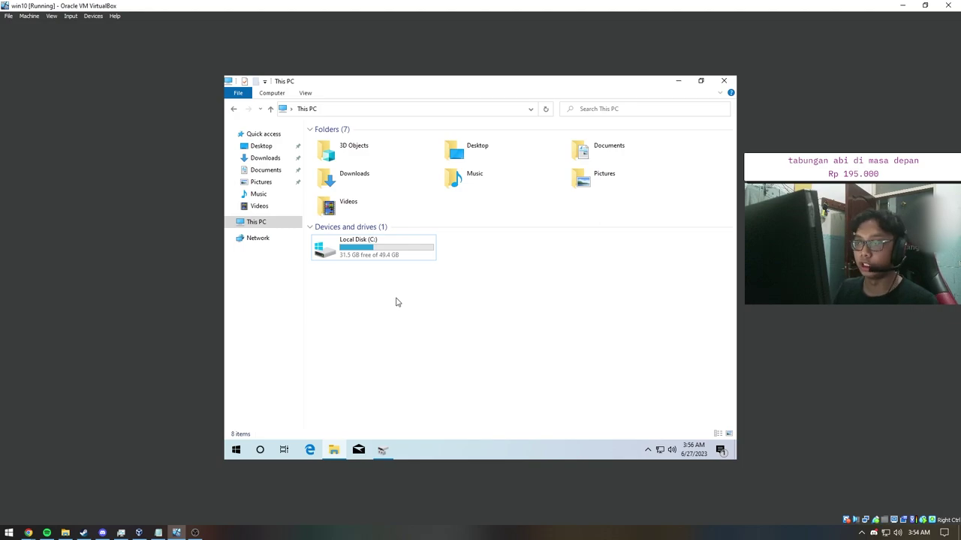
left_click(388, 248)
double_click(427, 92)
left_click_drag(465, 120, 484, 119)
Step: Inspect the context options for Local Disk (C:) in File Explorer
right_click(452, 313)
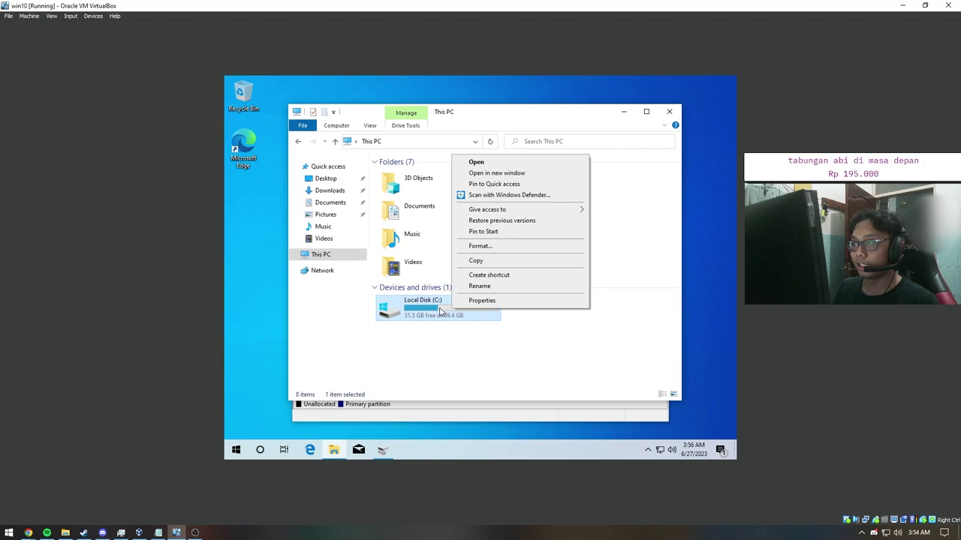
left_click(448, 313)
right_click(447, 314)
left_click(442, 311)
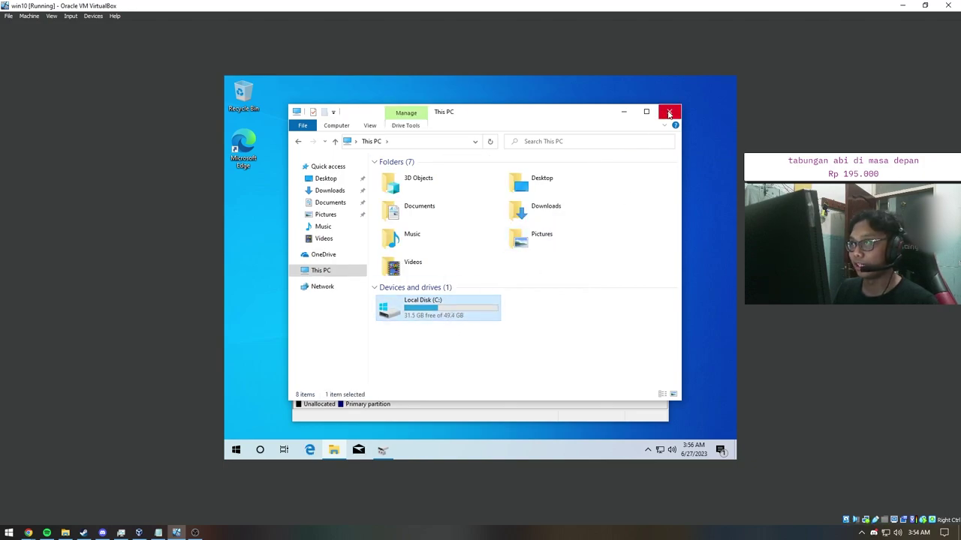
right_click(439, 317)
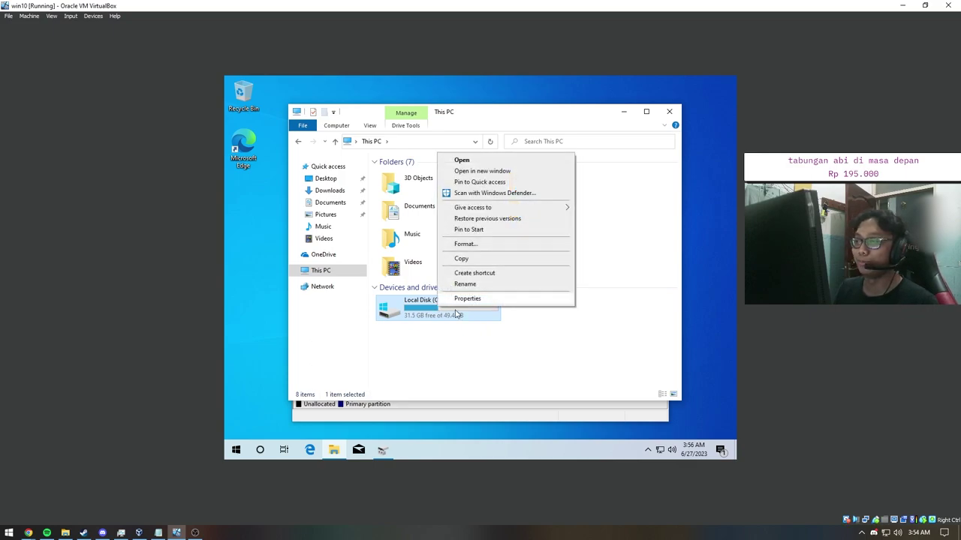
left_click(559, 316)
left_click(462, 307)
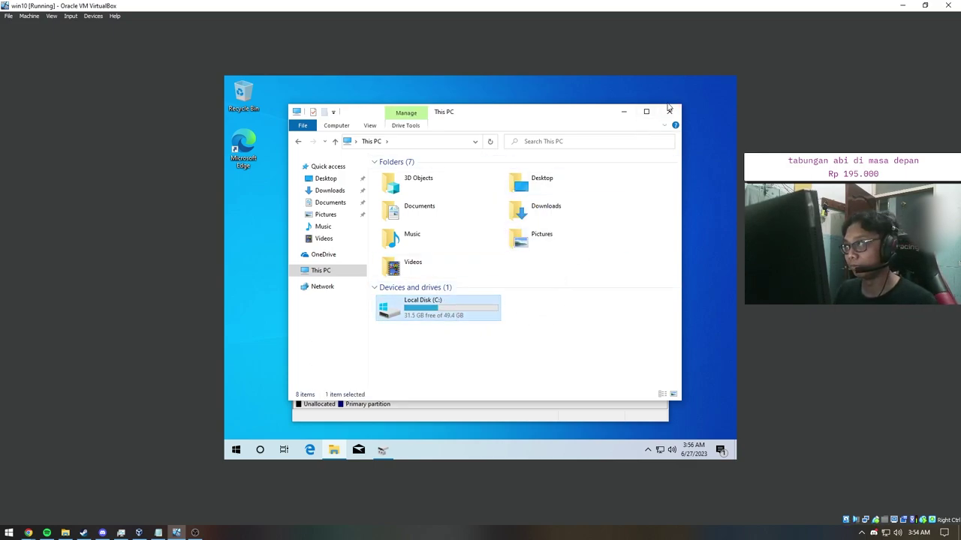
left_click(562, 323)
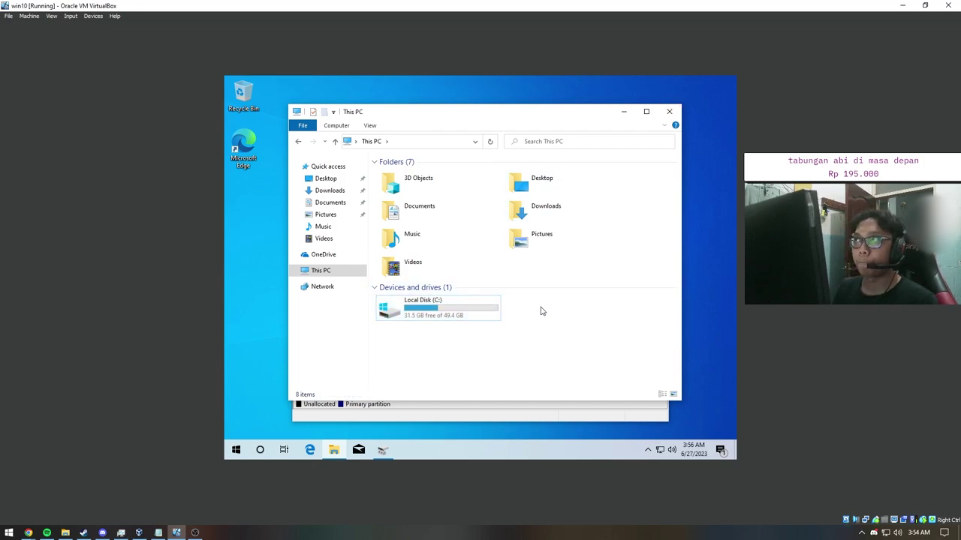
left_click(452, 315)
Step: Close File Explorer and maximize Disk Management with the C: partition selected
left_click(666, 113)
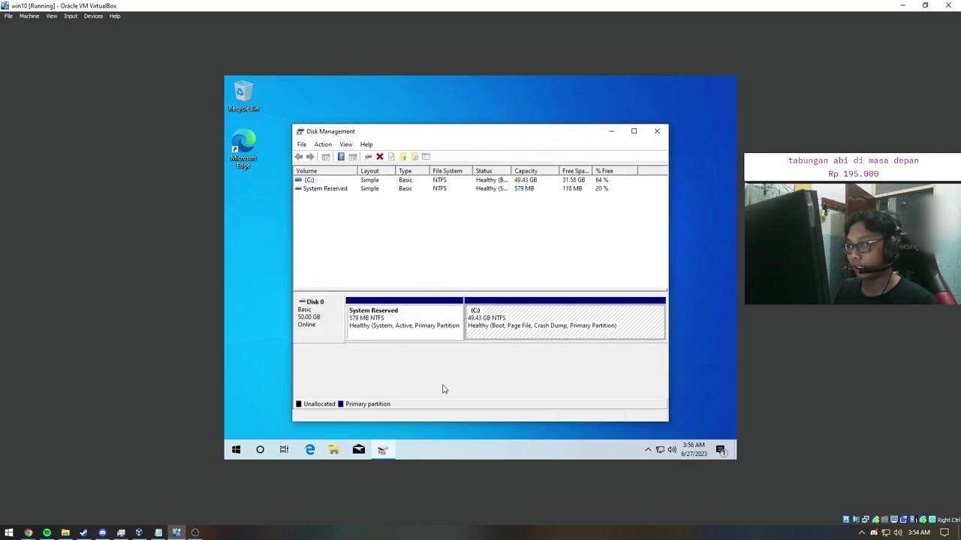
left_click_drag(400, 135, 391, 126)
left_click(460, 297)
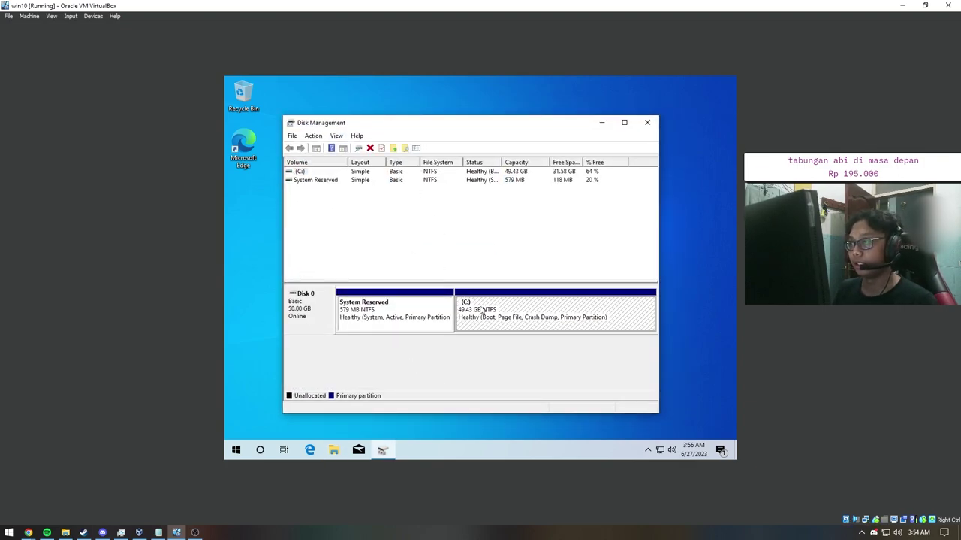
left_click(625, 124)
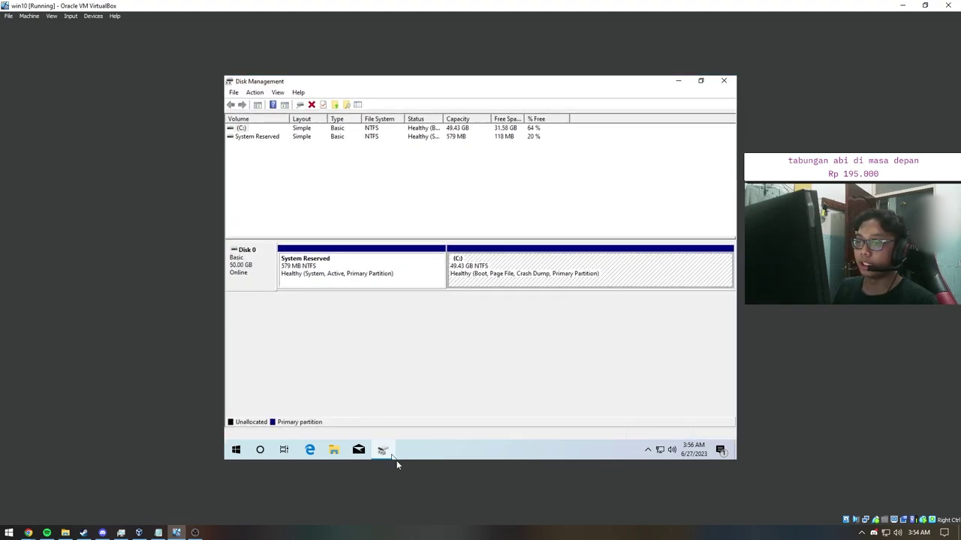
Step: Check Local Disk (C:) under This PC in File Explorer, then close it
left_click(333, 450)
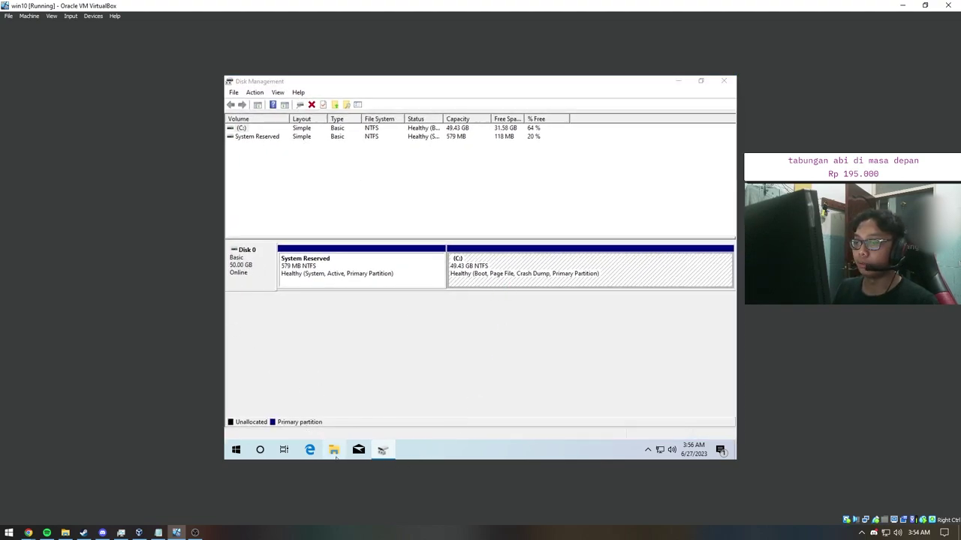
left_click(323, 271)
left_click(466, 311)
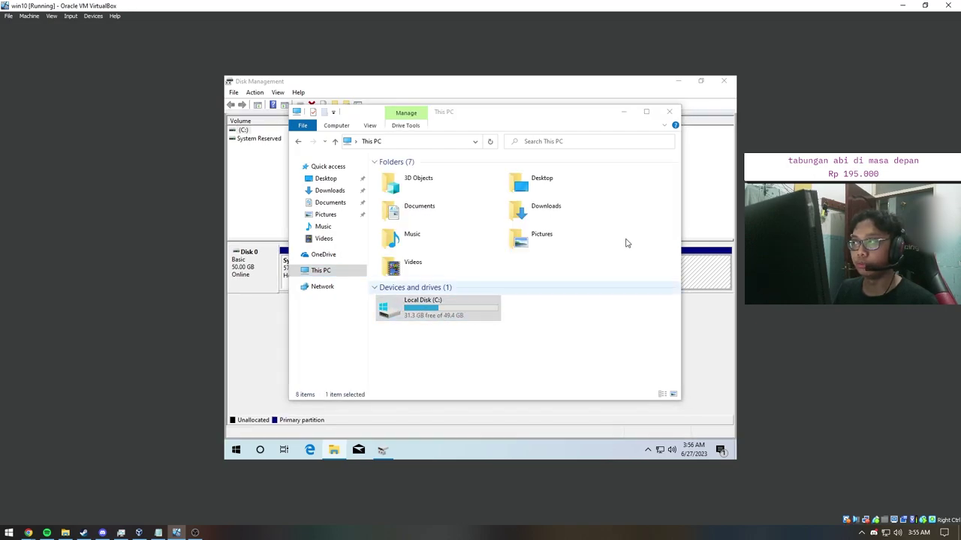
left_click(670, 114)
Step: Reopen Disk Management via a 'create and format' Start search and inspect the System Reserved and C: partitions
left_click(236, 449)
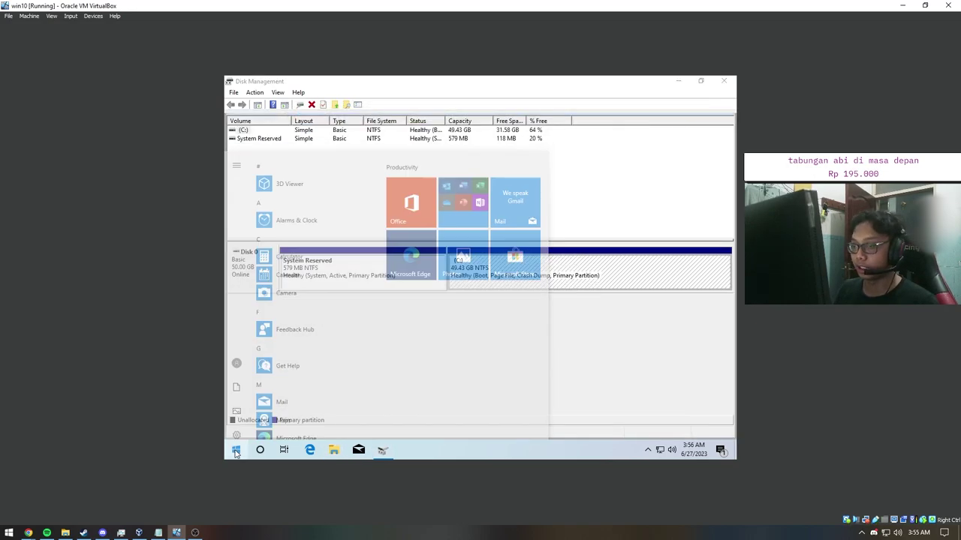
type("create")
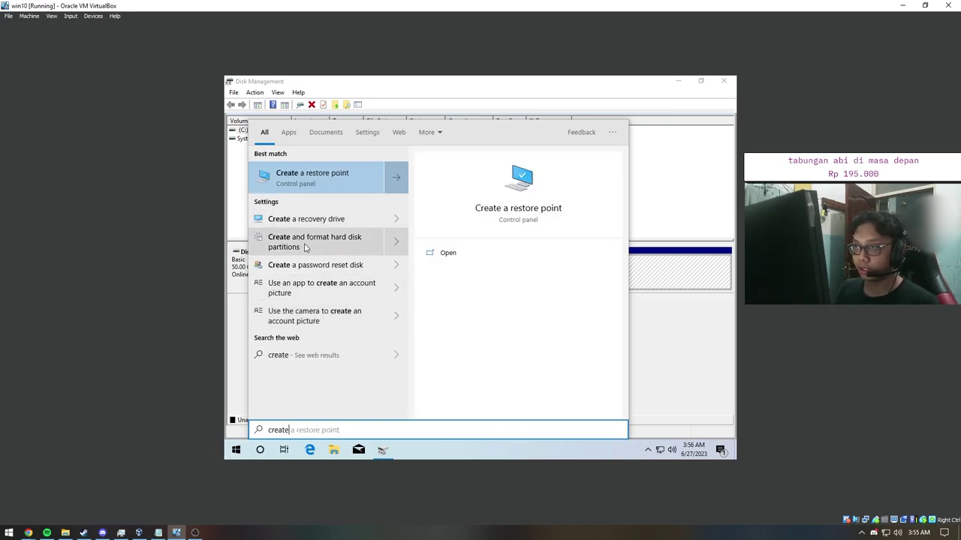
type(" and forma")
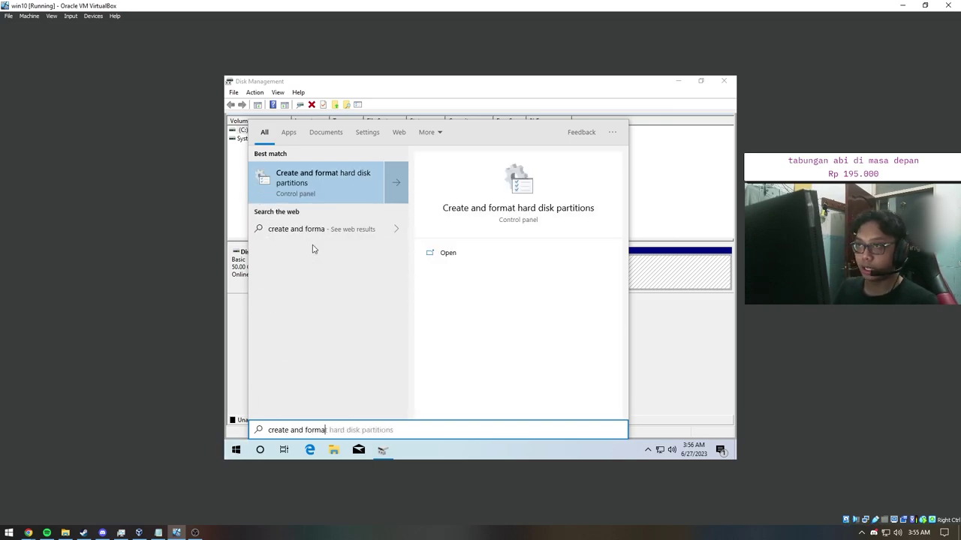
left_click(680, 198)
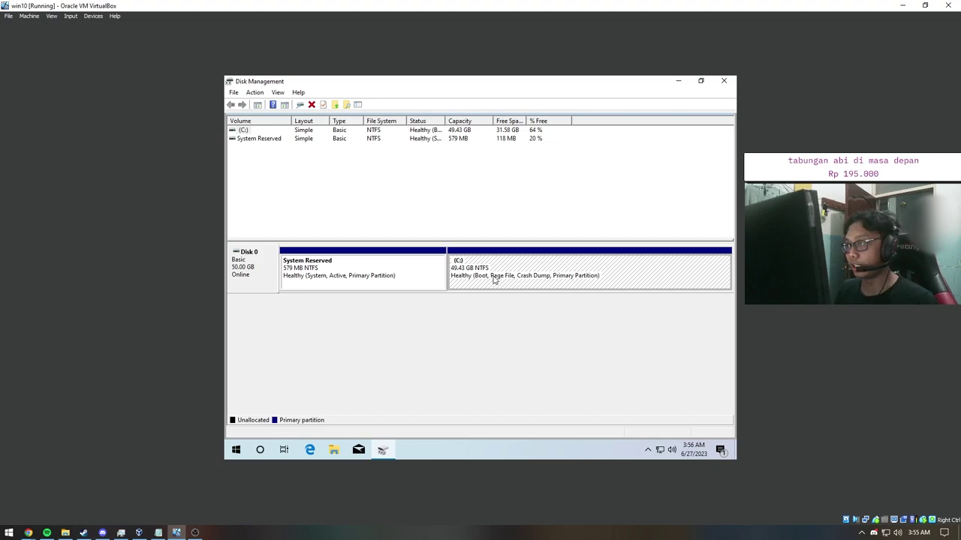
left_click(366, 277)
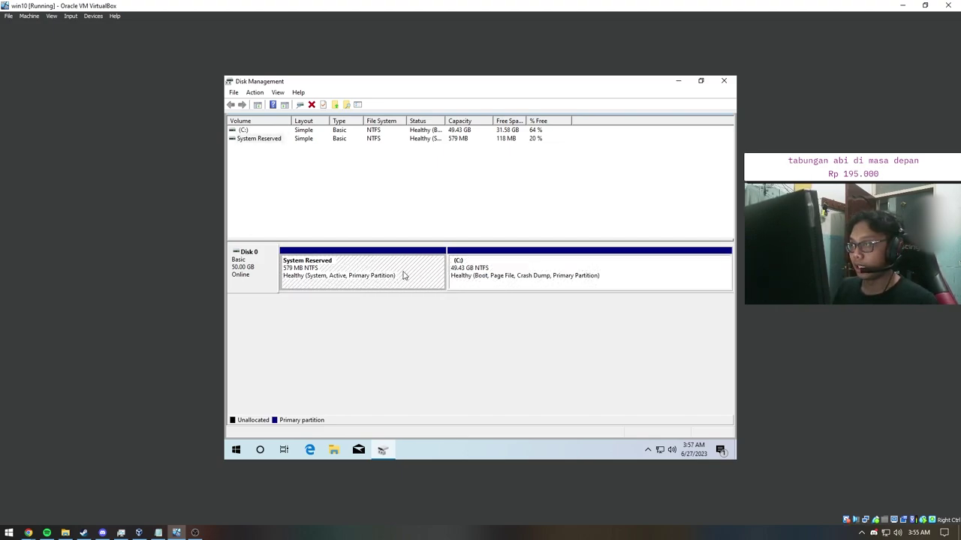
left_click(488, 275)
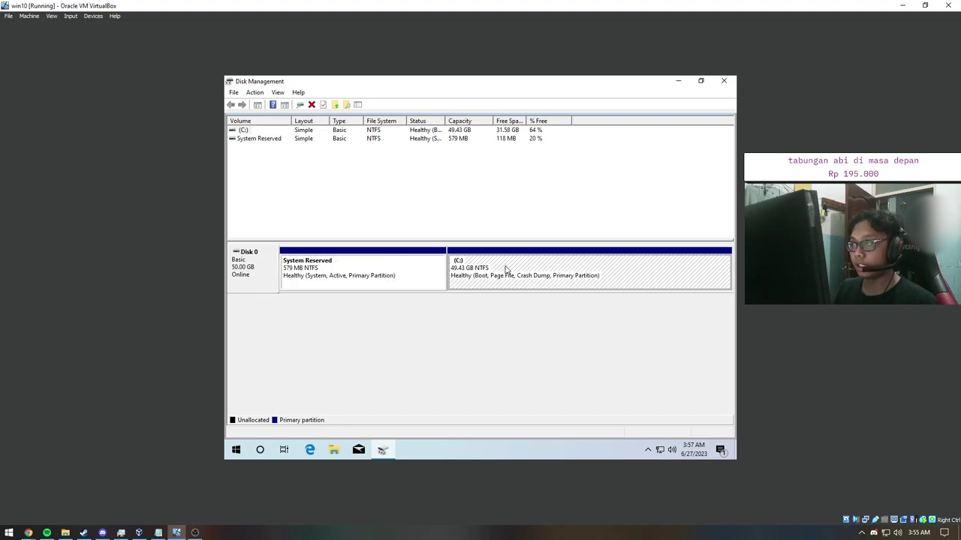
Step: Open the Shrink dialog for C: and check the guest's drives under This PC
right_click(506, 268)
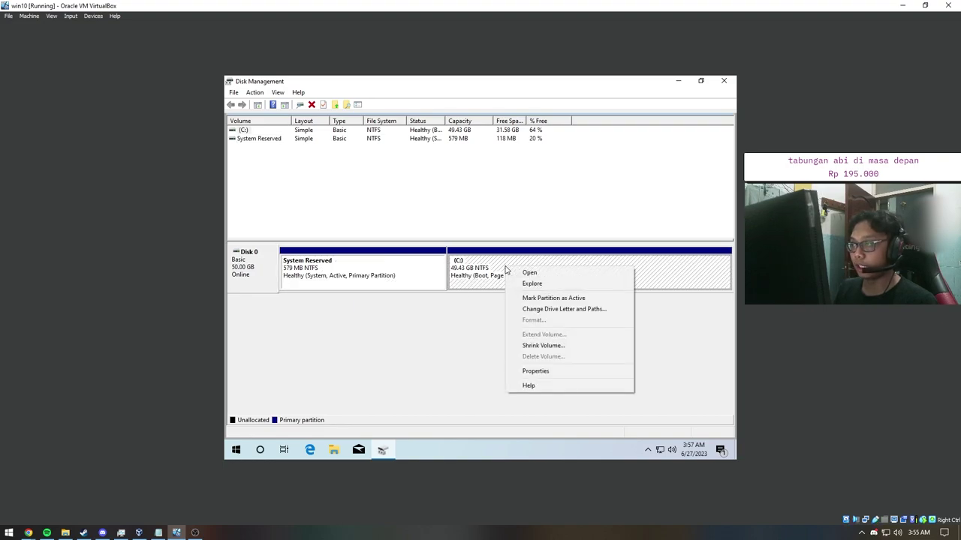
left_click(528, 349)
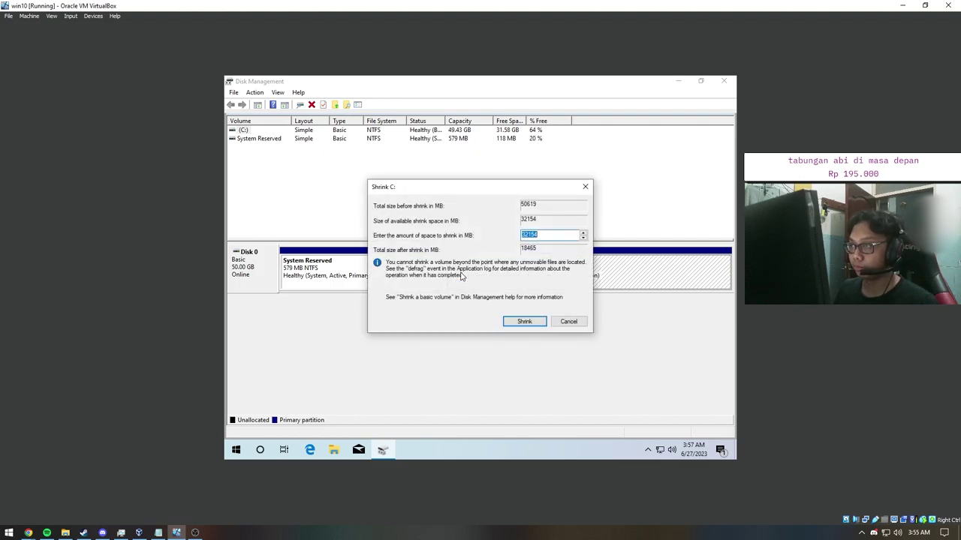
left_click_drag(520, 189, 448, 283)
left_click(474, 328)
left_click(334, 450)
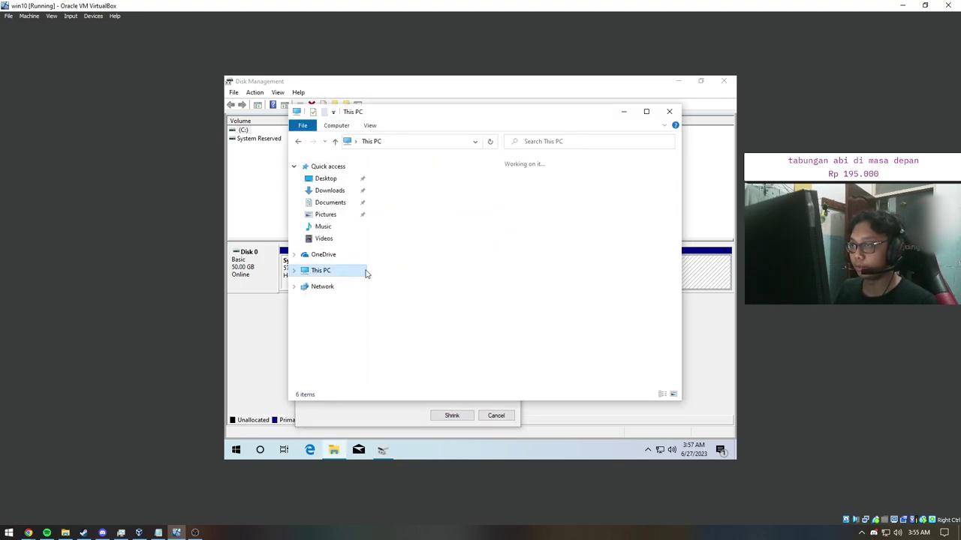
left_click(434, 318)
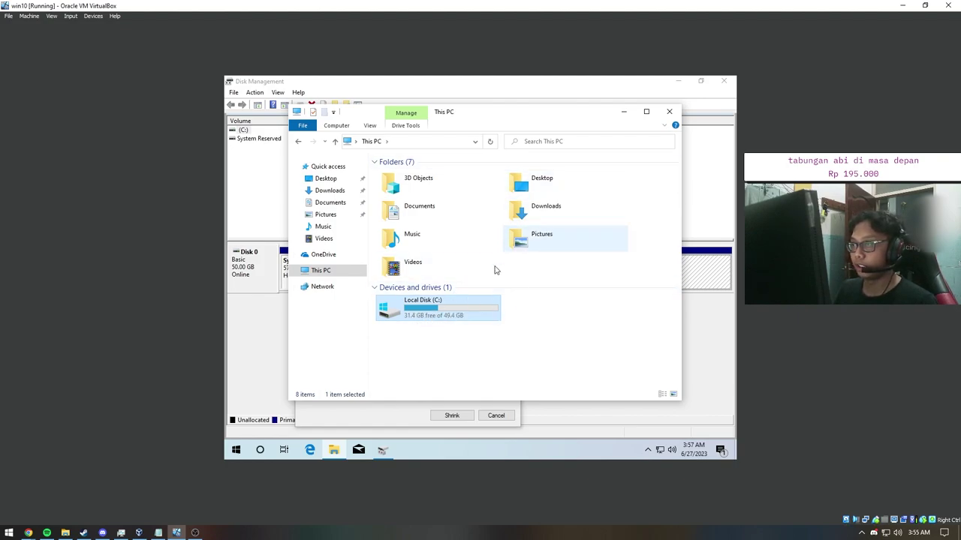
left_click(669, 111)
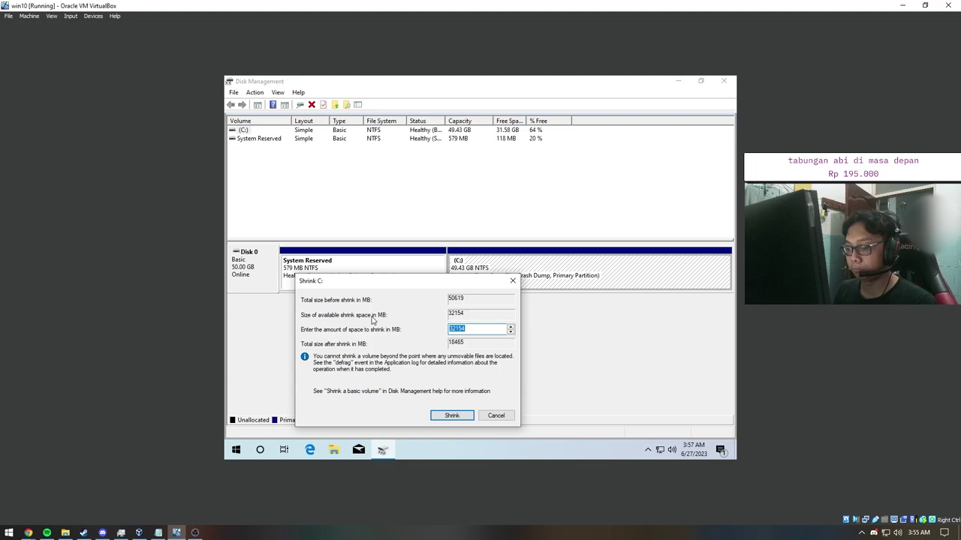
Step: Enter 2000 MB as the shrink amount and shrink C: to 48619 MB
type("10")
key("BackSpace")
type("2000")
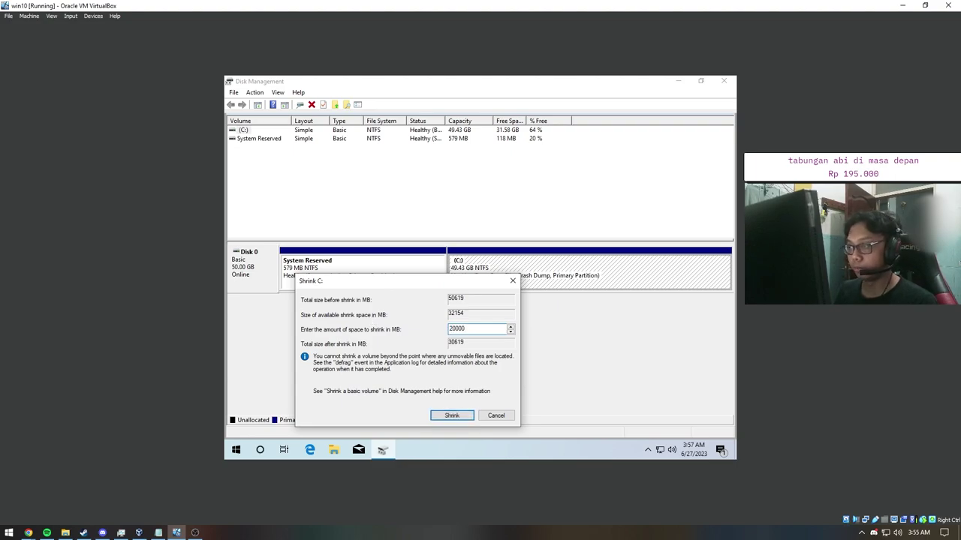
type("0")
left_click_drag(447, 283, 509, 160)
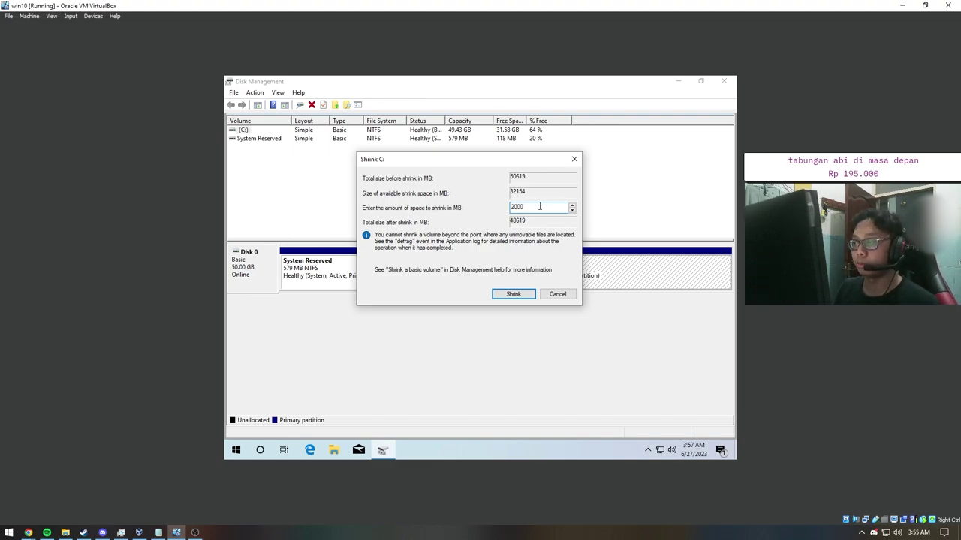
type("0")
left_click_drag(517, 208, 495, 208)
left_click(537, 209)
left_click(538, 208)
double_click(538, 208)
left_click(531, 209)
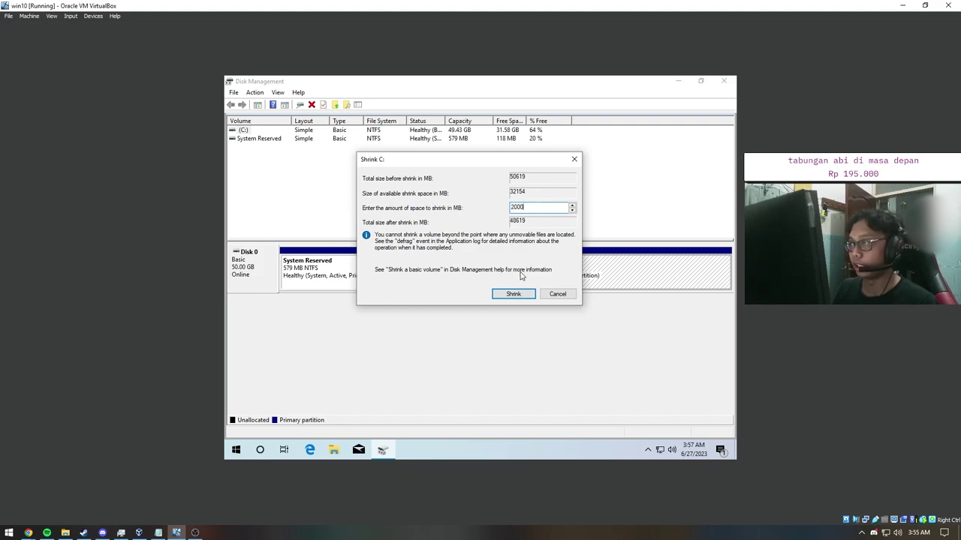
left_click_drag(535, 208, 483, 213)
left_click(535, 208)
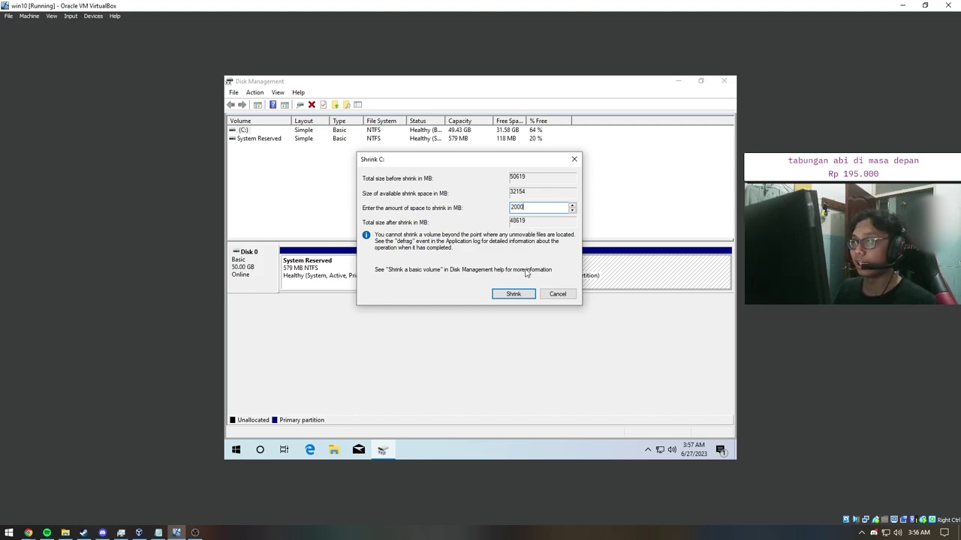
left_click(512, 294)
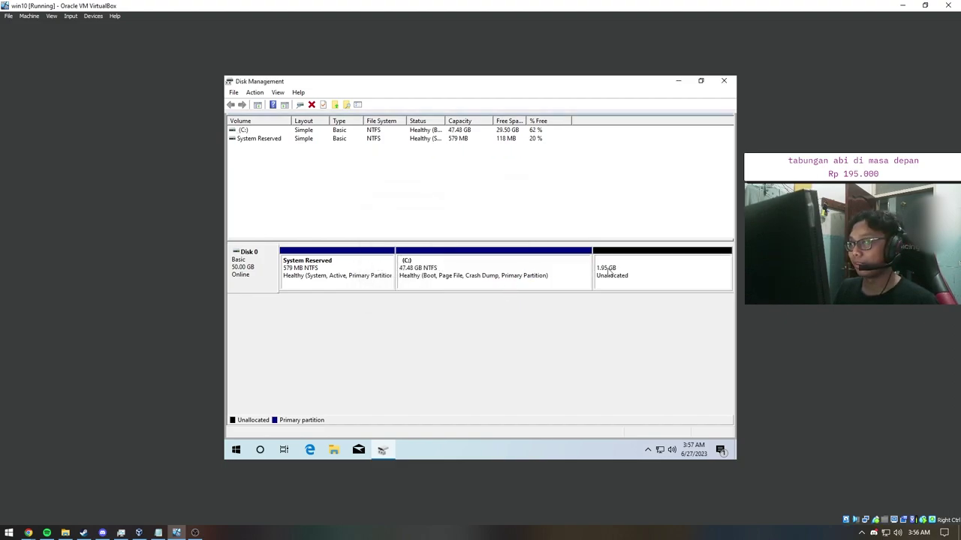
Step: Inspect the context options for the 1.95 GB unallocated space and the C: partition
right_click(629, 267)
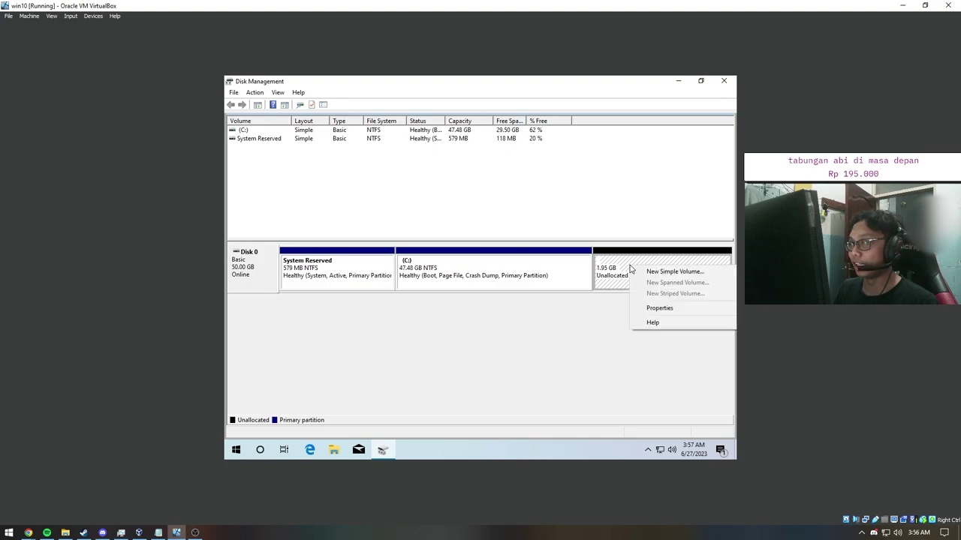
right_click(556, 268)
left_click(620, 289)
right_click(632, 267)
left_click(612, 281)
right_click(633, 272)
left_click(617, 325)
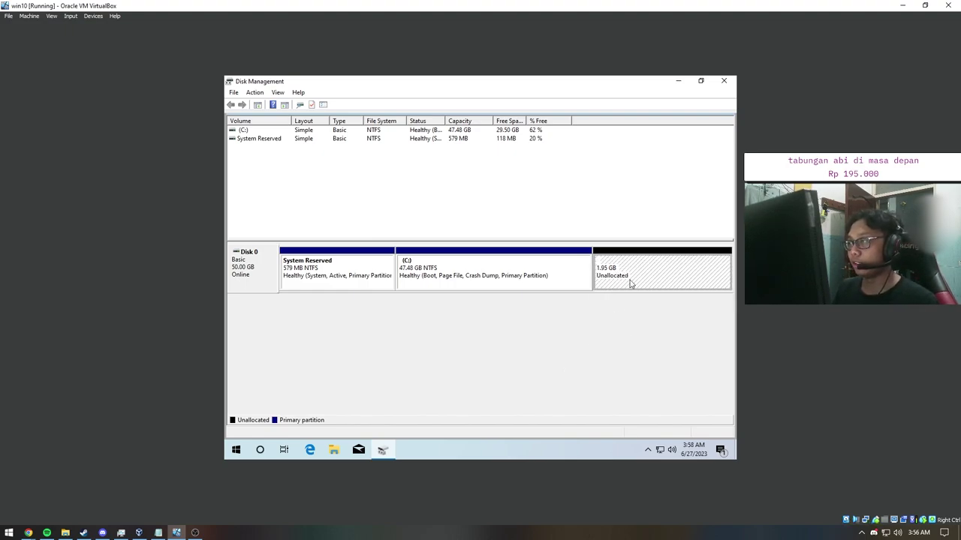
left_click(542, 281)
left_click(610, 279)
right_click(631, 265)
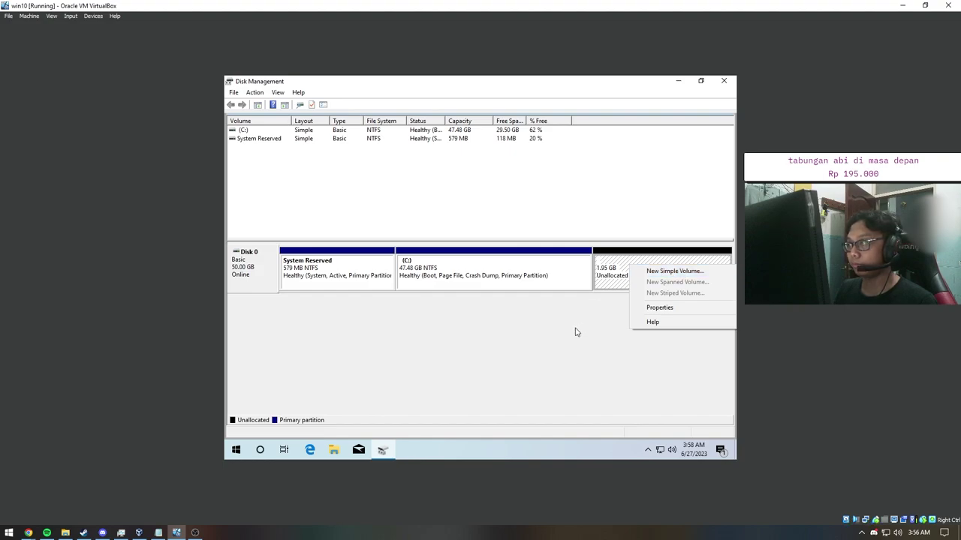
left_click(555, 275)
Step: Extend C: with the 1999 MB from Disk 0, restoring it to 49.43 GB
left_click(600, 278)
right_click(549, 275)
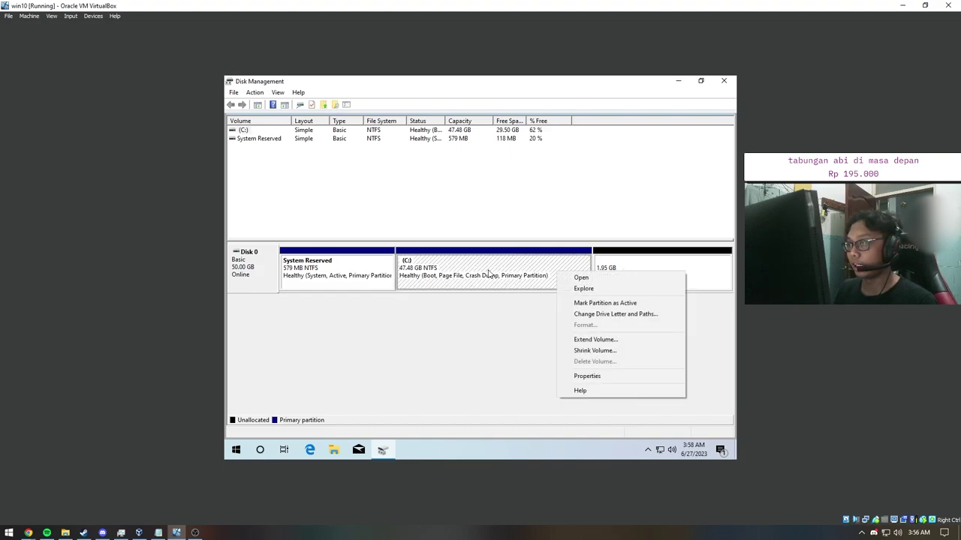
left_click(595, 339)
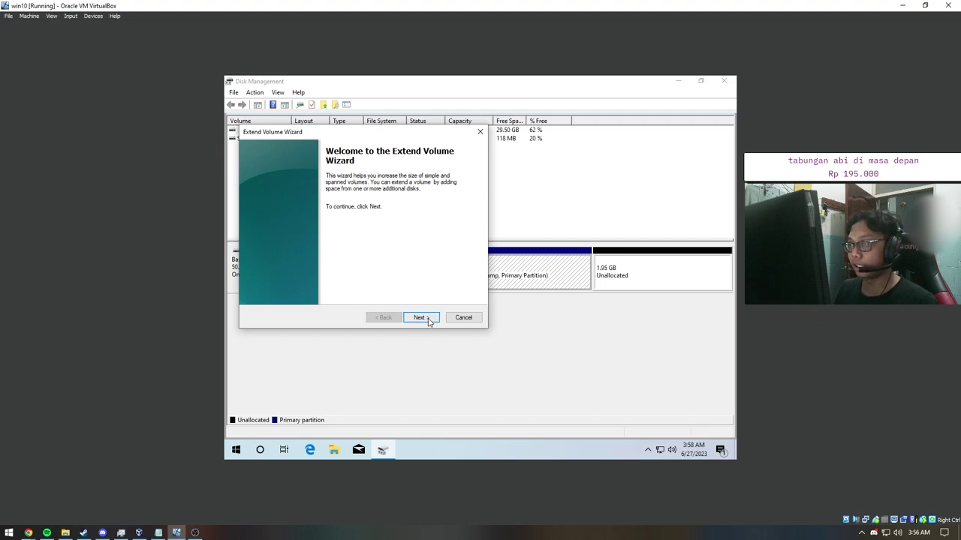
left_click(421, 318)
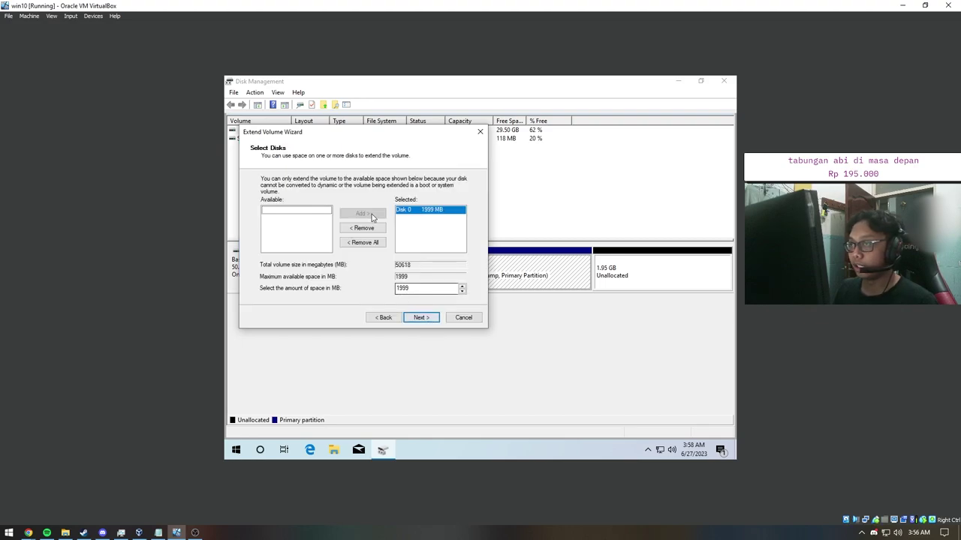
left_click_drag(408, 135, 409, 166)
left_click(460, 354)
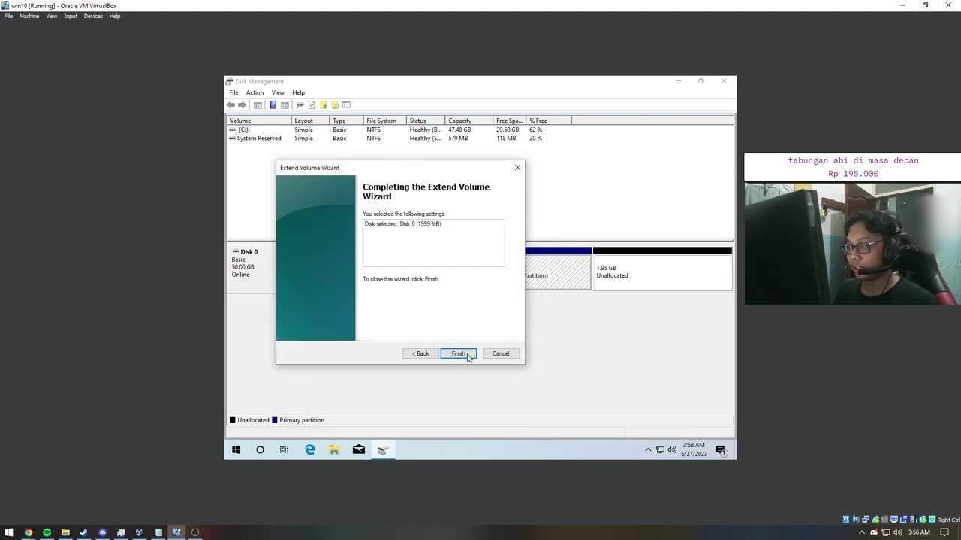
left_click(465, 356)
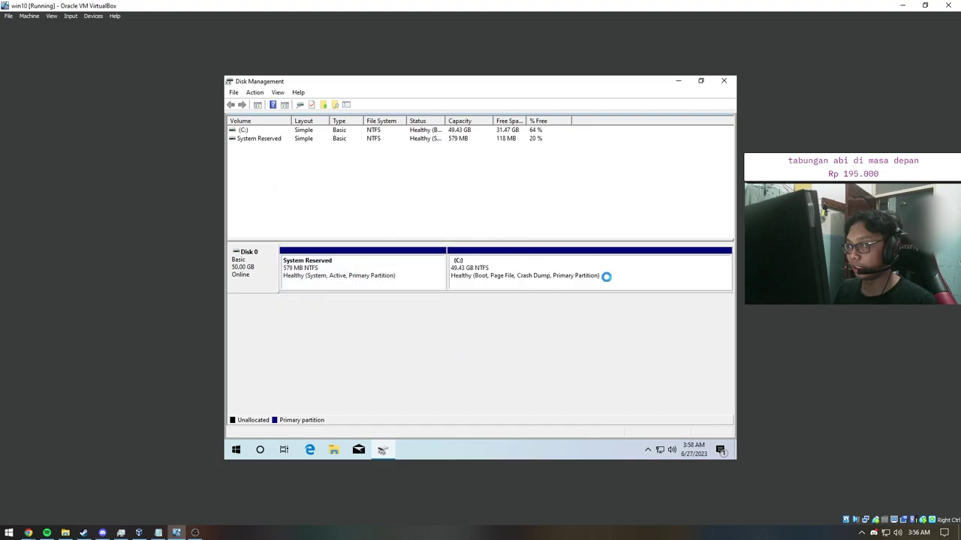
Step: Shrink the C: partition by 2000 MB again
right_click(520, 281)
left_click(548, 358)
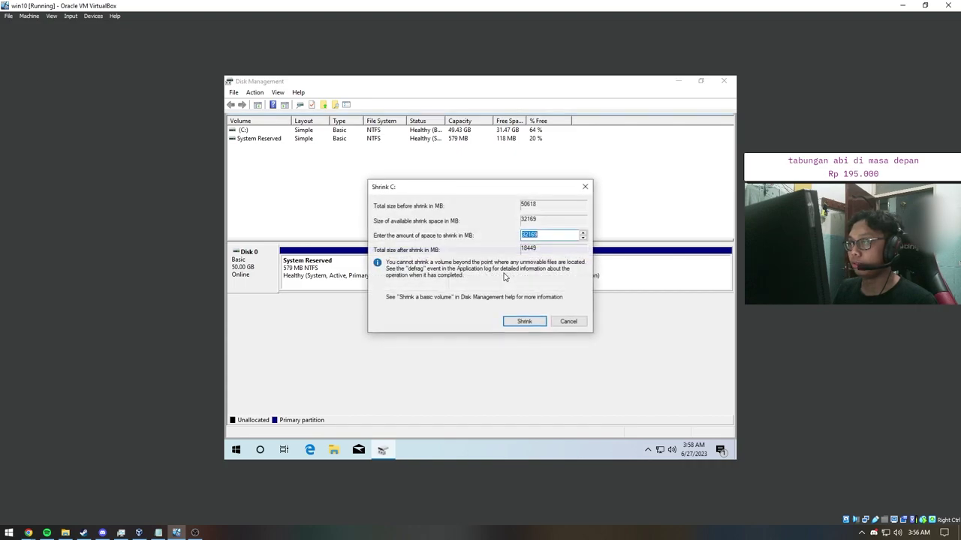
type("2000")
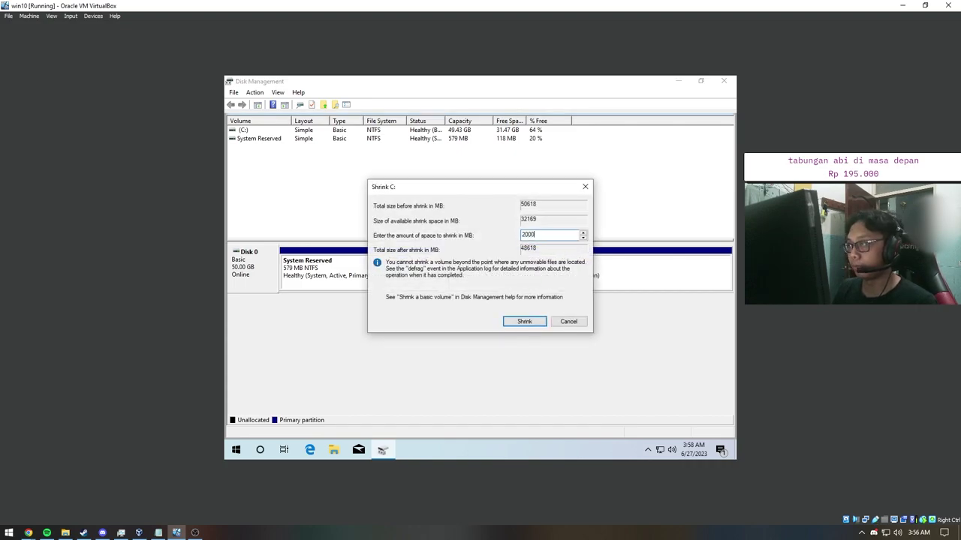
key("Return")
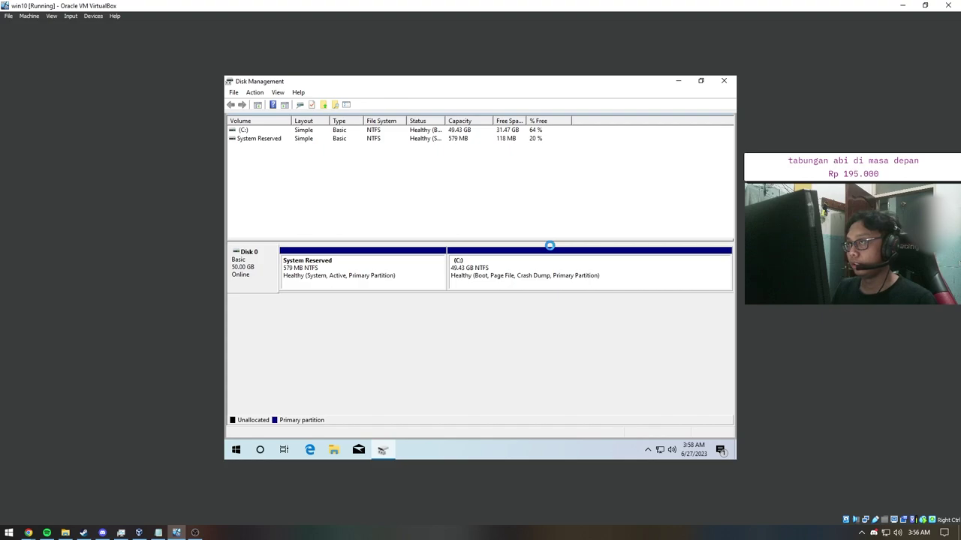
Step: Create a new 1.95 GB NTFS simple volume, New Volume (D:), with default settings
left_click(642, 276)
right_click(637, 275)
left_click(650, 280)
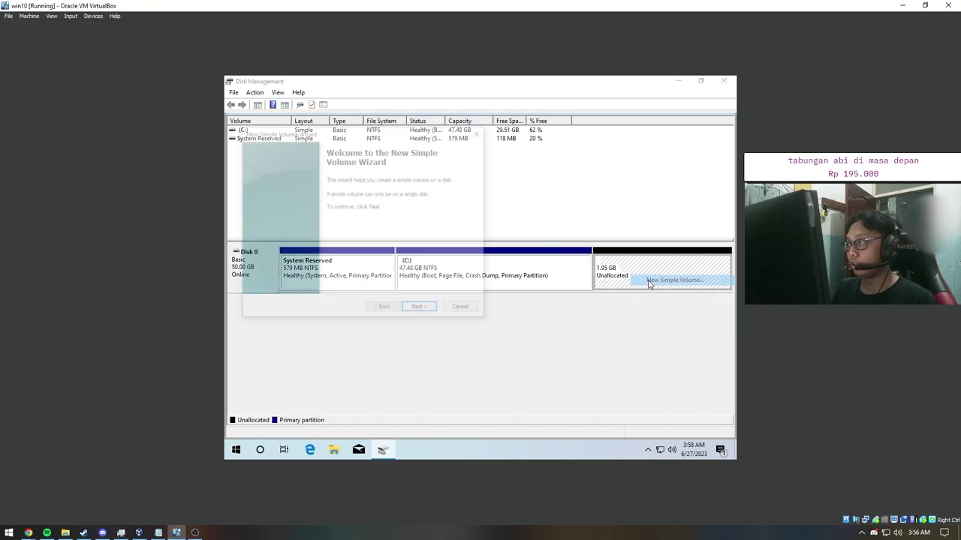
left_click(420, 309)
left_click(420, 309)
left_click(420, 309)
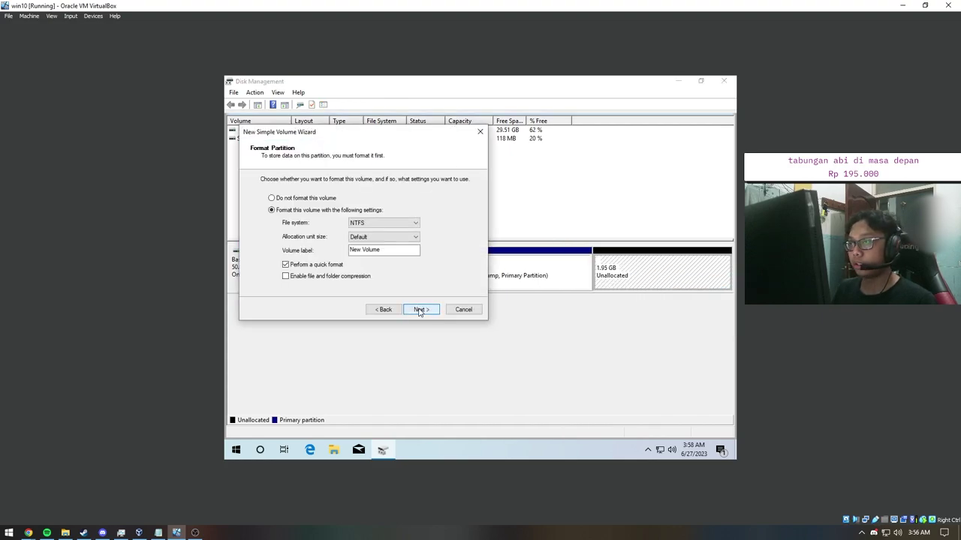
left_click(421, 309)
left_click(420, 309)
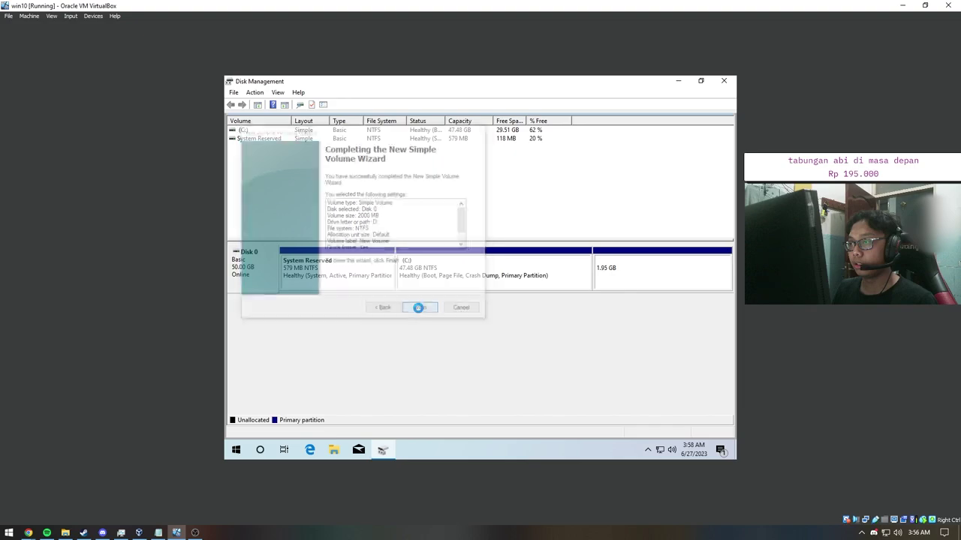
left_click(642, 278)
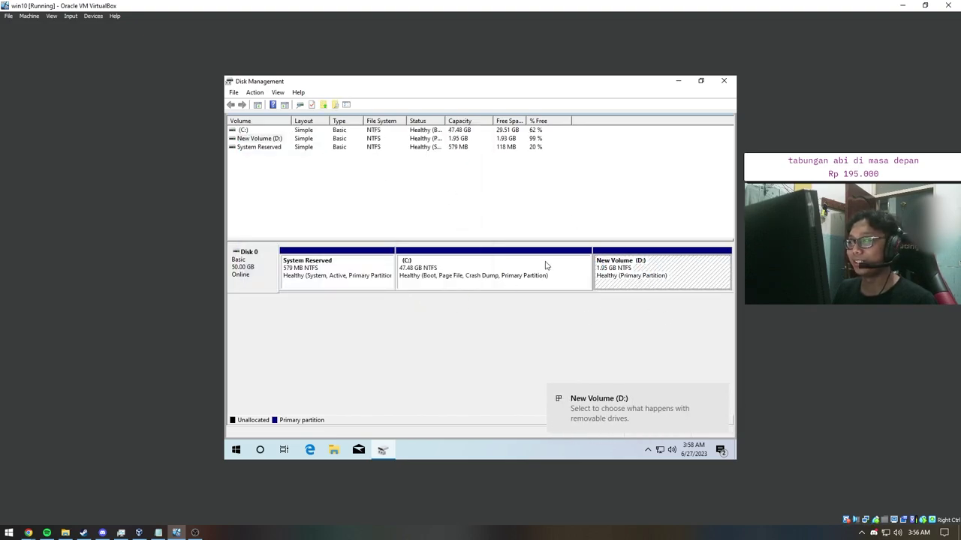
Step: Delete New Volume (D:), leaving 1.95 GB of unallocated space
right_click(658, 275)
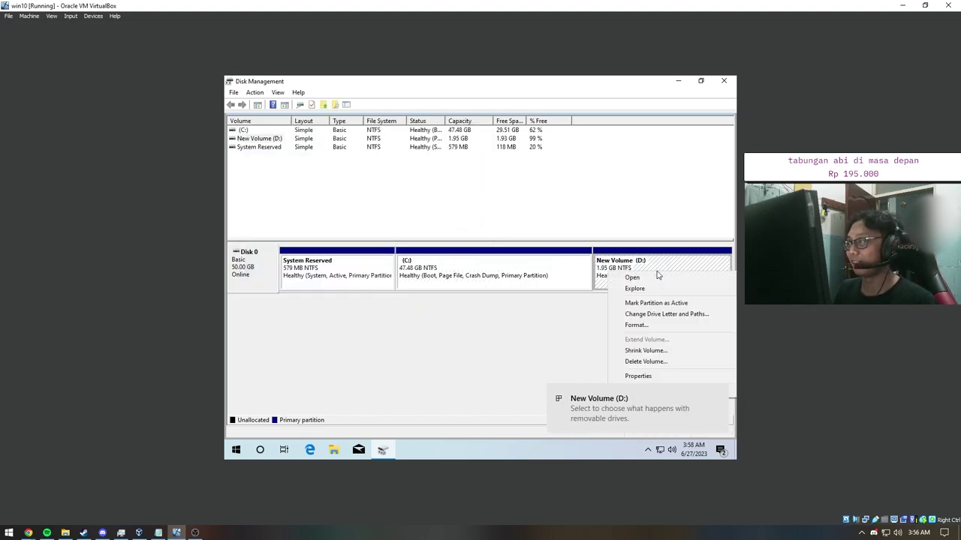
left_click(534, 328)
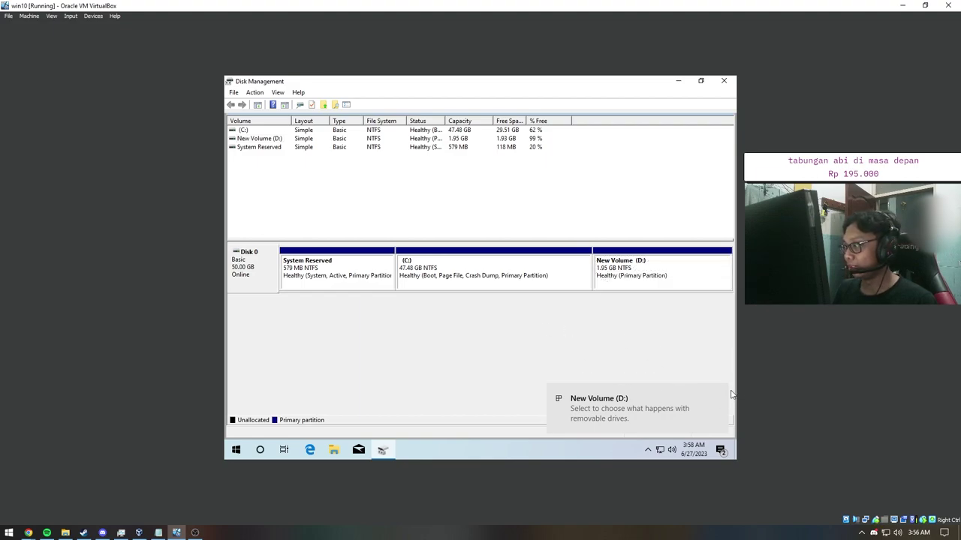
right_click(644, 271)
left_click(642, 360)
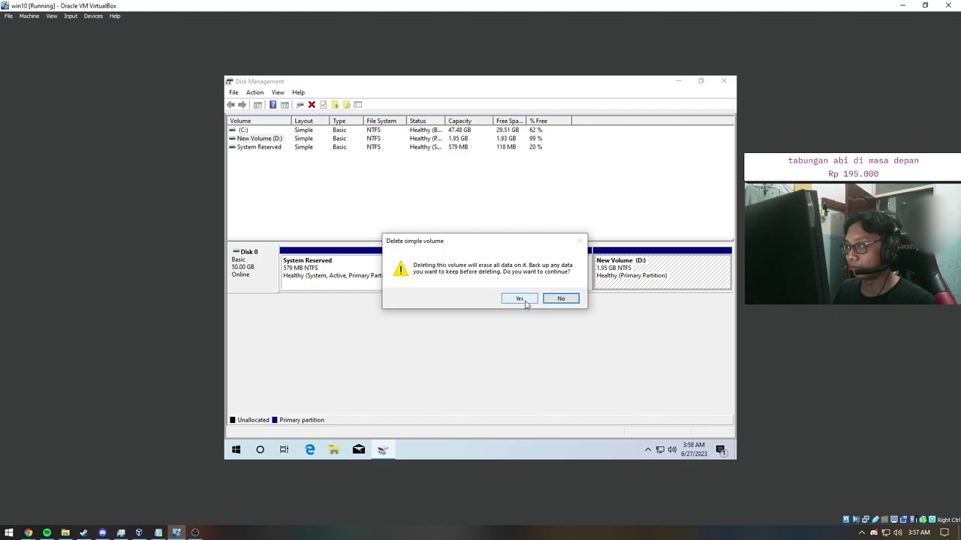
left_click(559, 299)
right_click(509, 270)
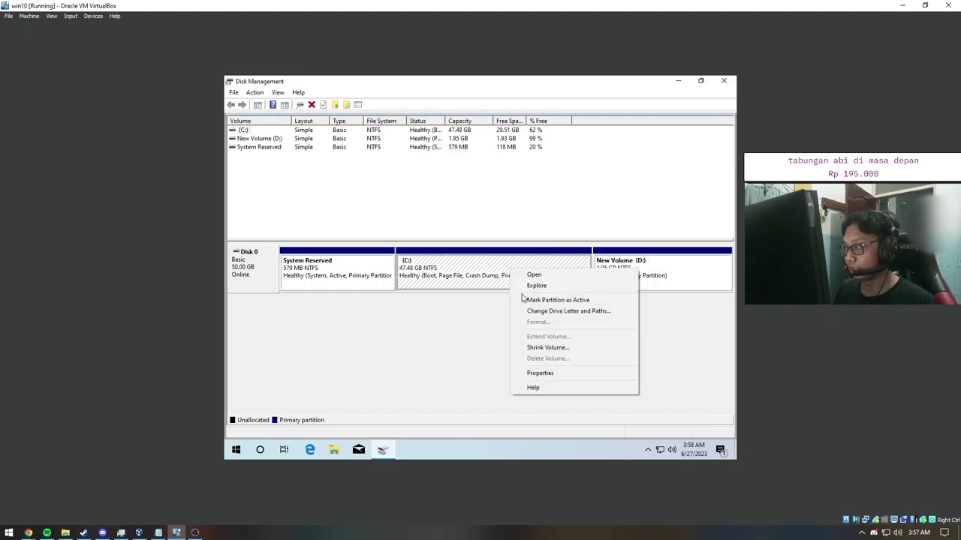
left_click(643, 285)
right_click(643, 285)
left_click(647, 362)
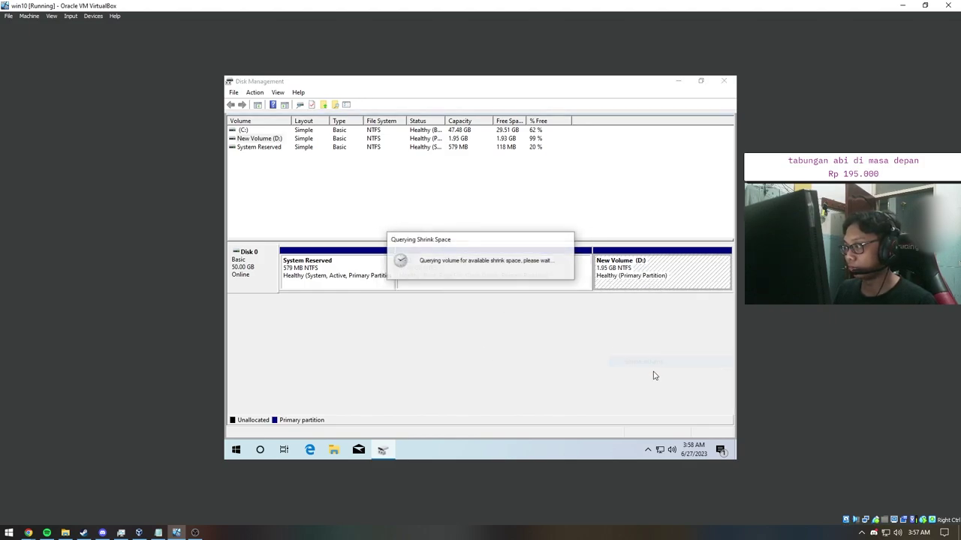
right_click(609, 268)
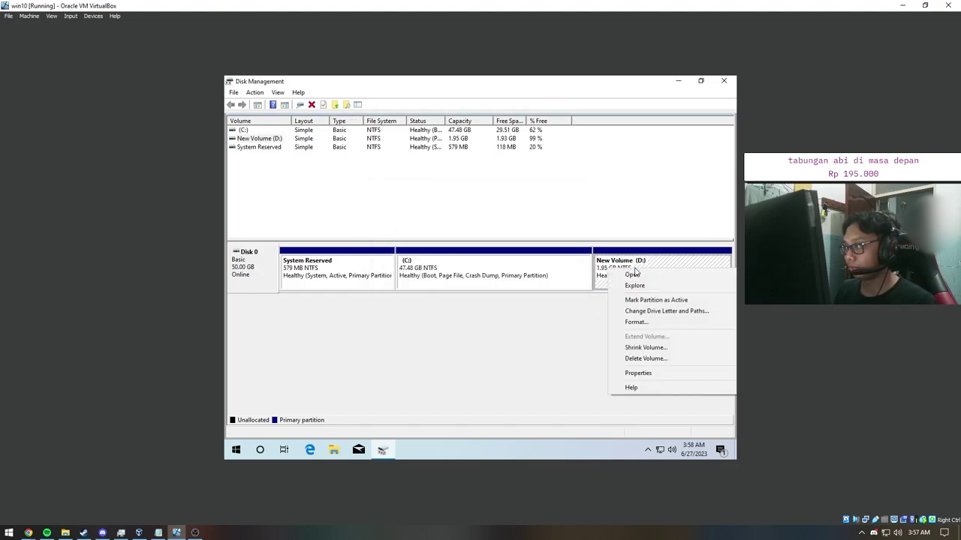
left_click(644, 359)
left_click(521, 298)
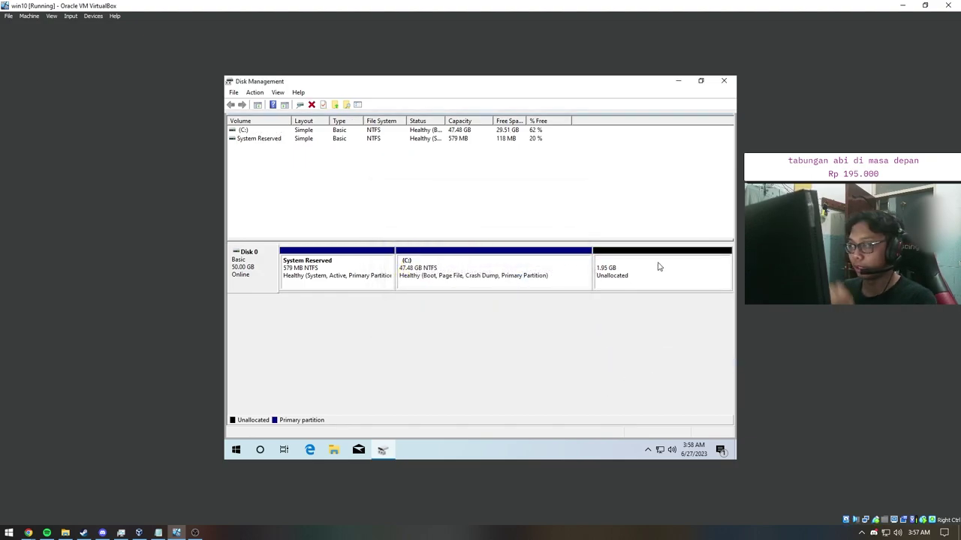
left_click(632, 276)
Step: Extend C: with all 2000 MB of free space, bringing it to 49.43 GB
right_click(522, 277)
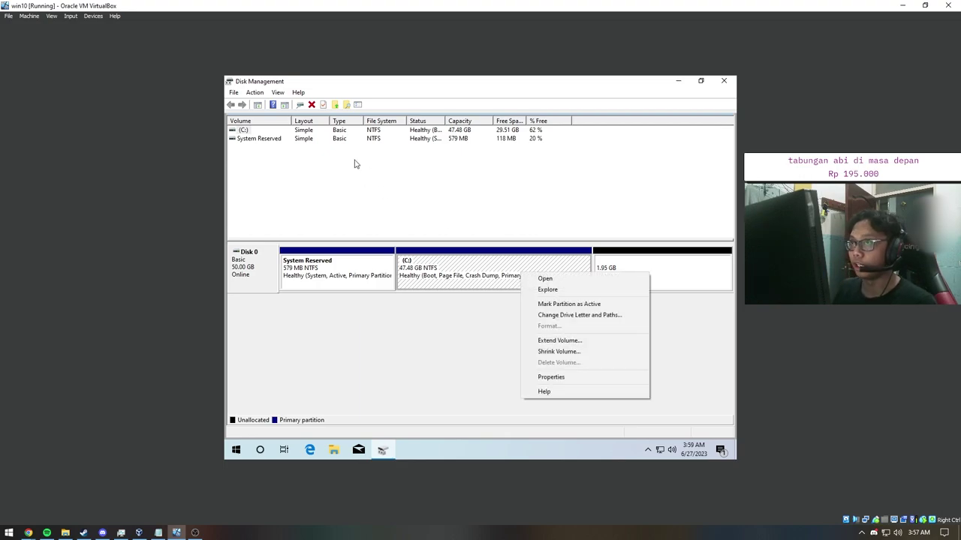
left_click(547, 341)
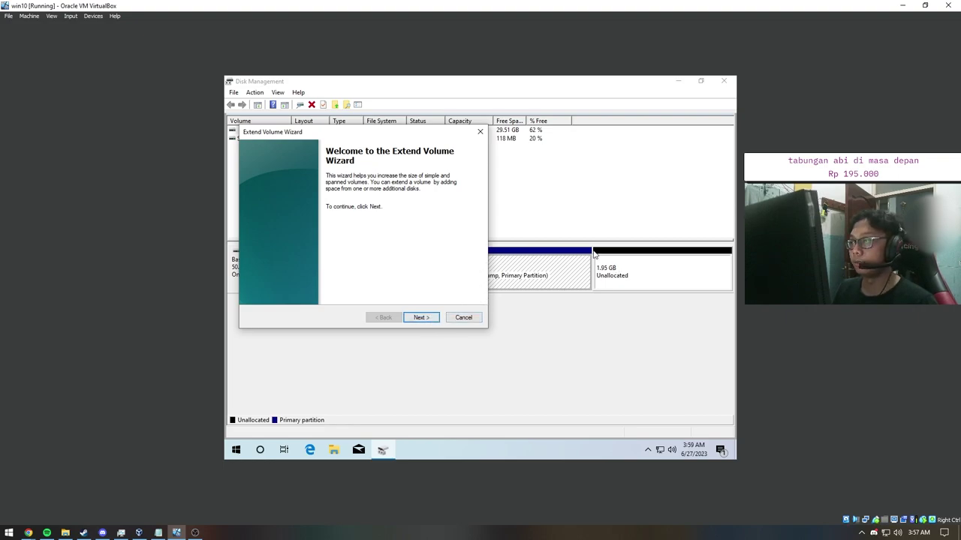
left_click_drag(450, 132, 488, 201)
left_click(518, 201)
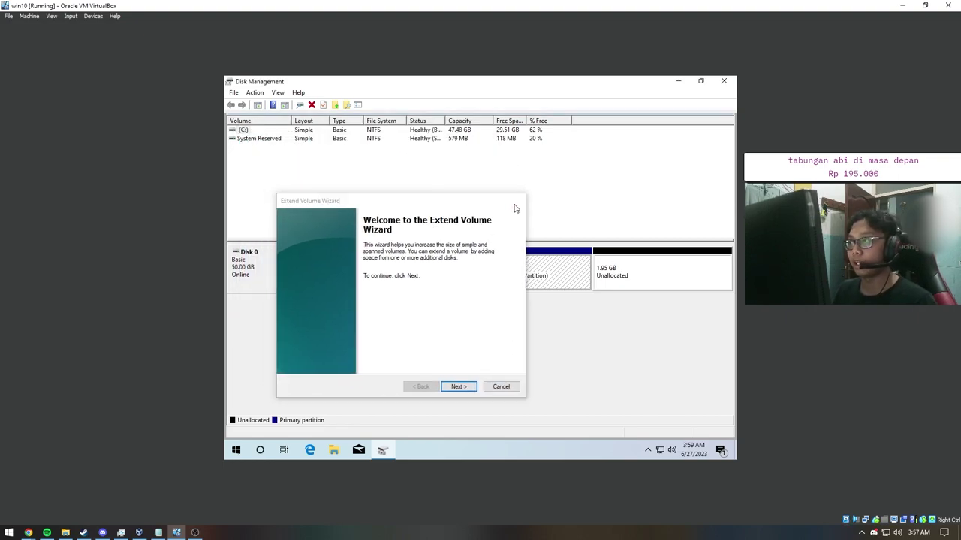
right_click(516, 270)
left_click(555, 336)
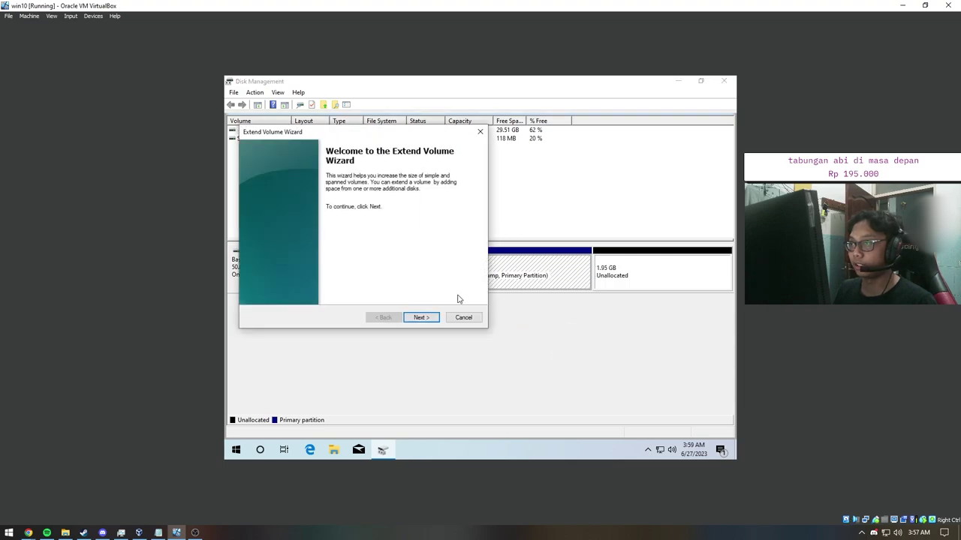
left_click(429, 317)
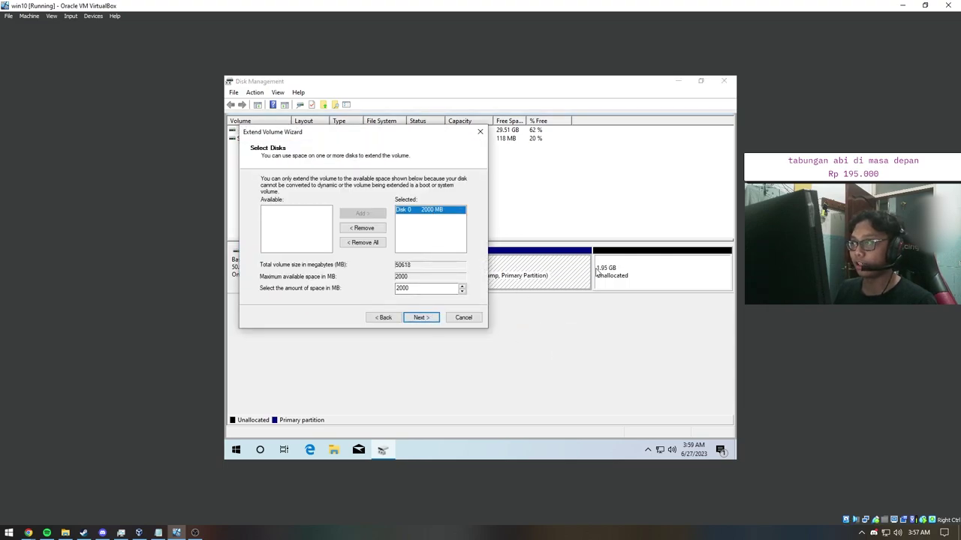
left_click(421, 317)
left_click(421, 318)
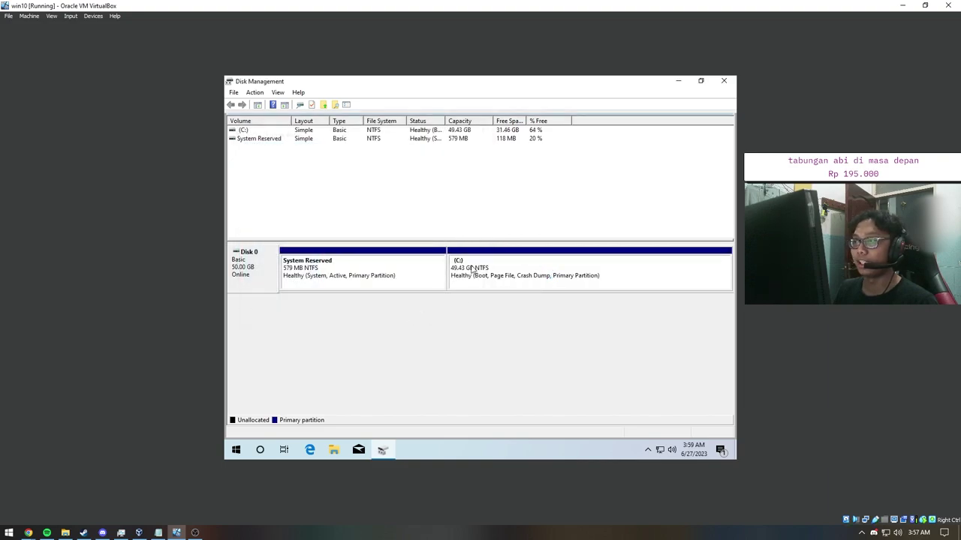
Step: Shrink C: by 20000 MB, leaving it at 29.90 GB
left_click(472, 269)
right_click(472, 269)
left_click(497, 344)
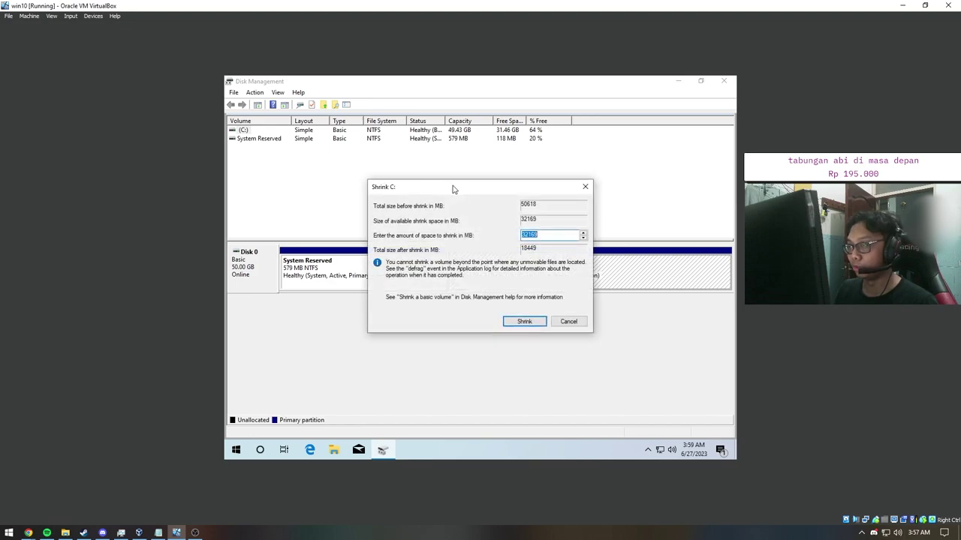
type("20000")
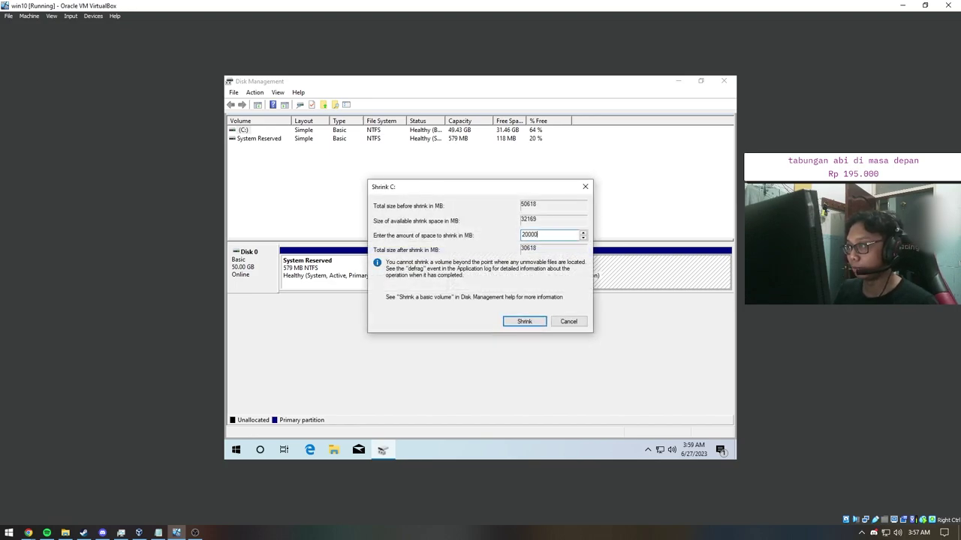
left_click(529, 321)
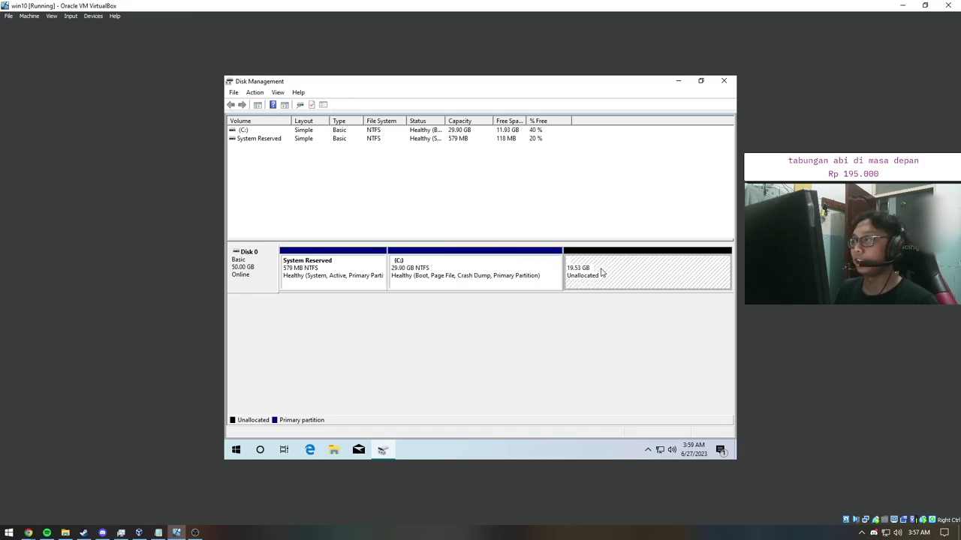
Step: View the guest's drives under This PC in File Explorer and refresh the list
left_click(333, 449)
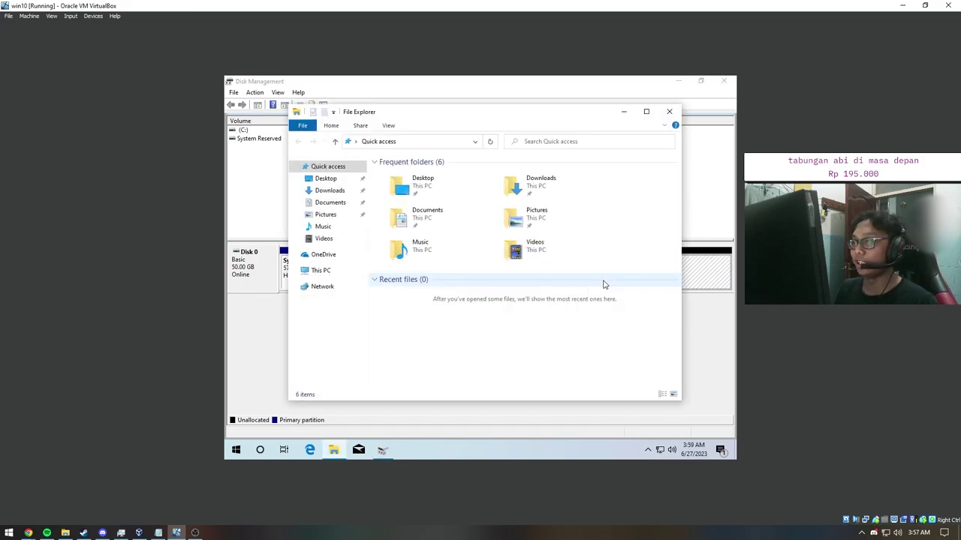
left_click(321, 270)
right_click(537, 346)
left_click(529, 349)
right_click(530, 347)
left_click(551, 350)
right_click(551, 351)
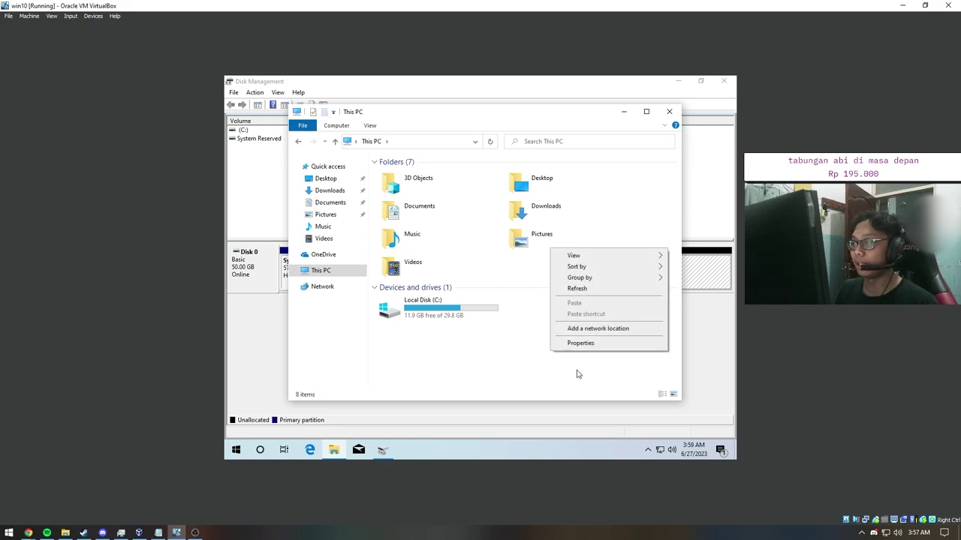
left_click(572, 288)
Step: Start a New Simple Volume on the unallocated space and keep the 20000 MB size
left_click(623, 111)
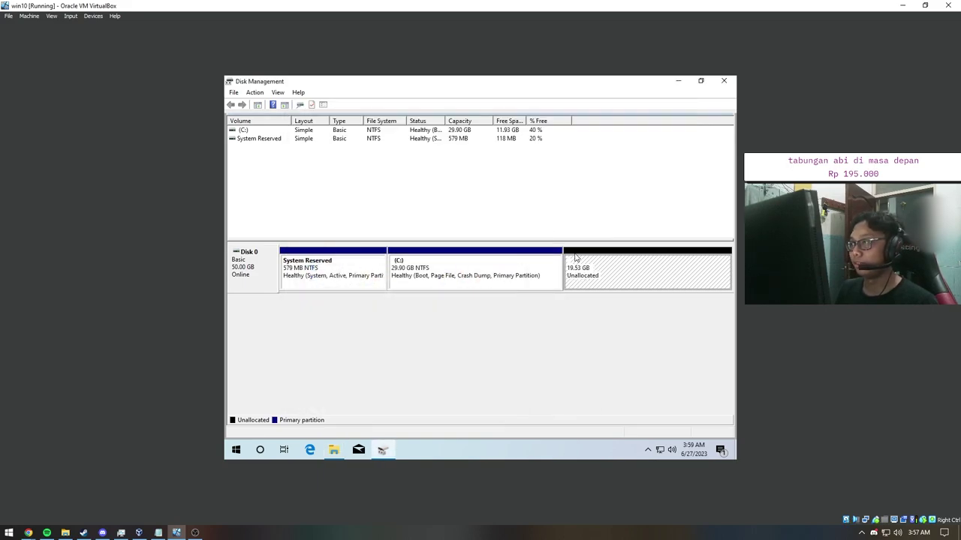
right_click(578, 268)
left_click(593, 270)
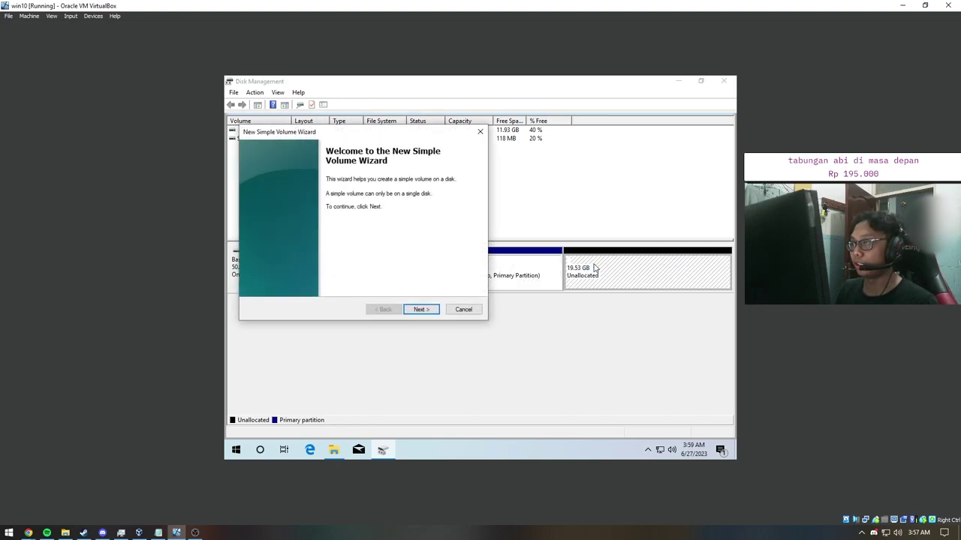
left_click(423, 309)
left_click_drag(396, 134, 498, 141)
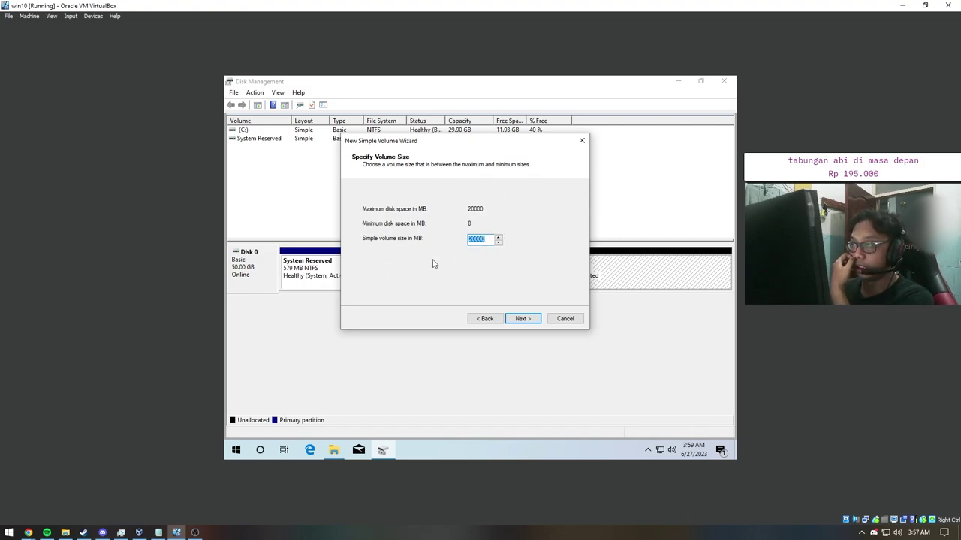
left_click_drag(490, 142, 442, 127)
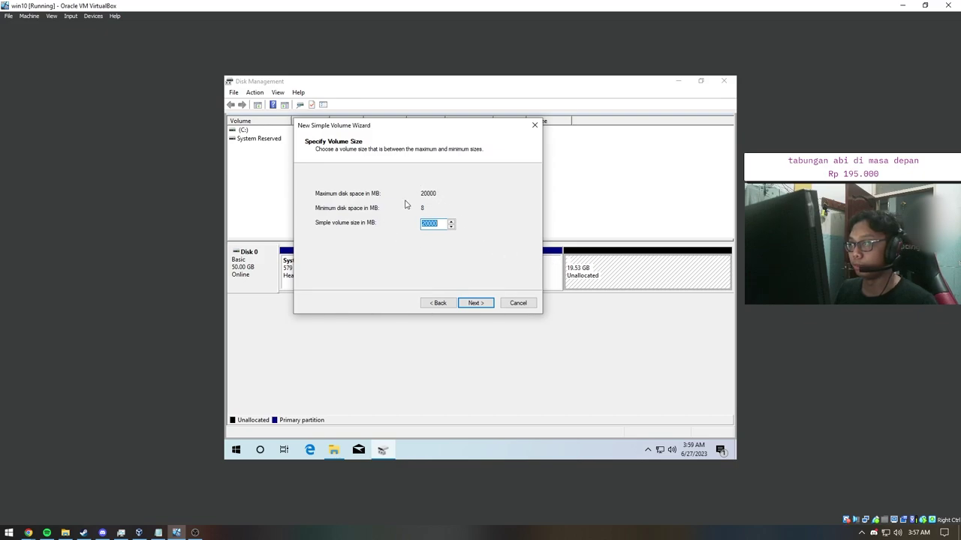
left_click(474, 303)
Step: Choose D as the drive letter, checking that the VM's This PC has only Local Disk (C:)
left_click(467, 196)
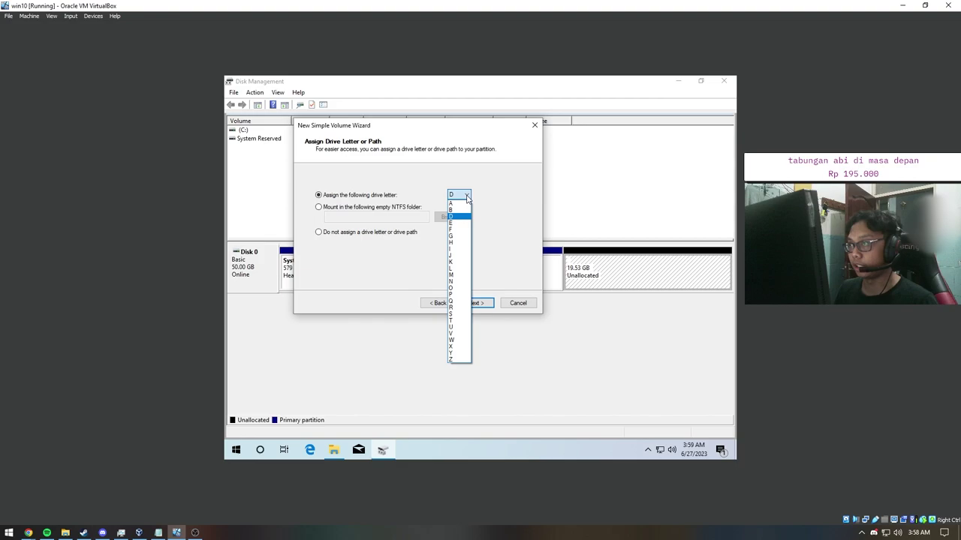
left_click(435, 236)
left_click(334, 449)
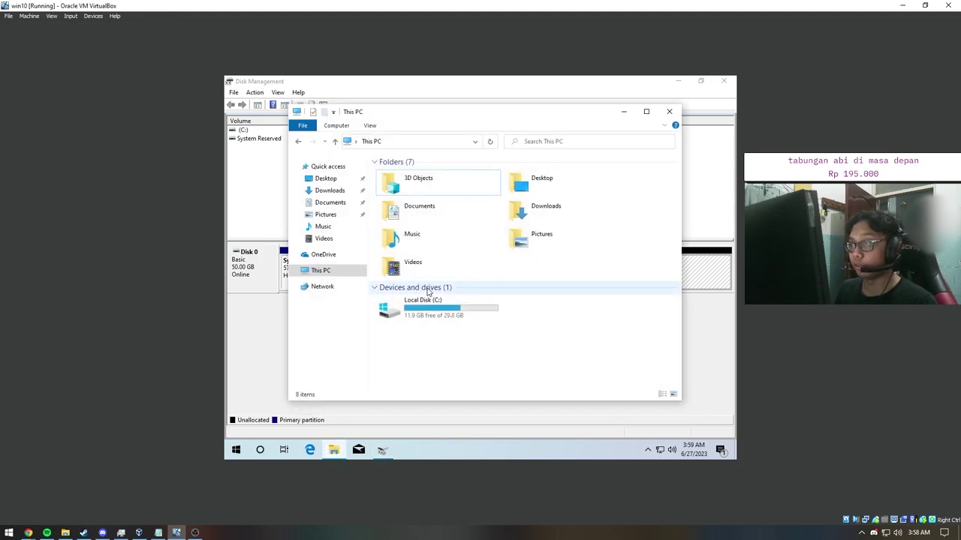
left_click(434, 309)
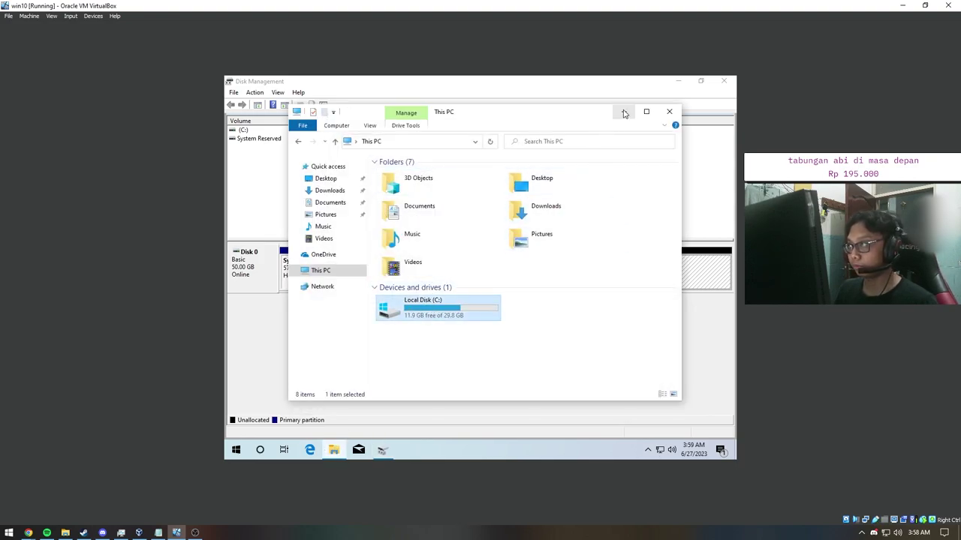
left_click(623, 111)
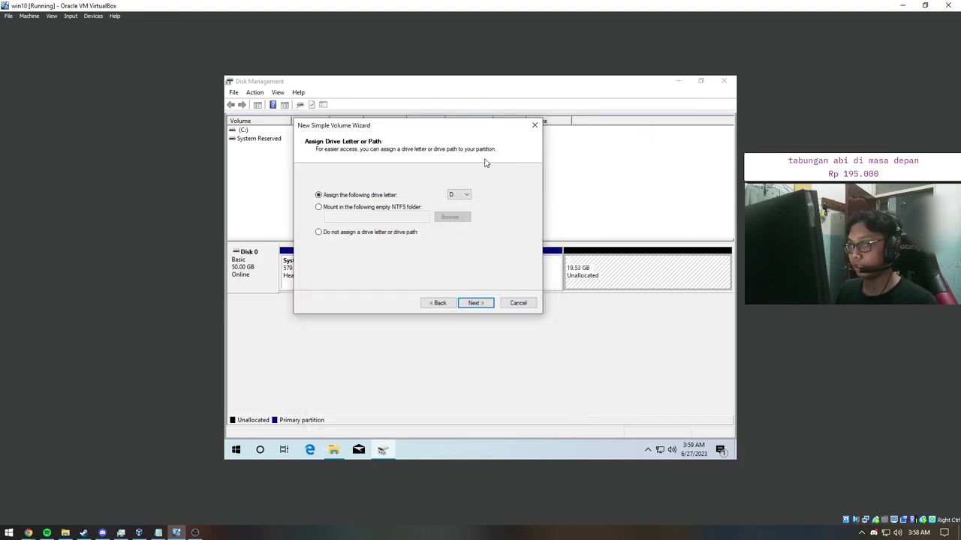
left_click(466, 195)
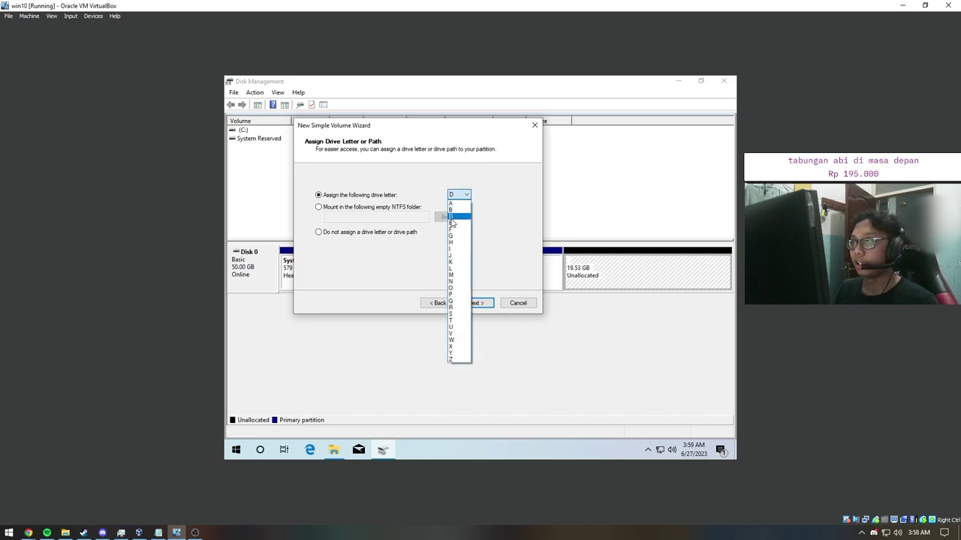
left_click(492, 229)
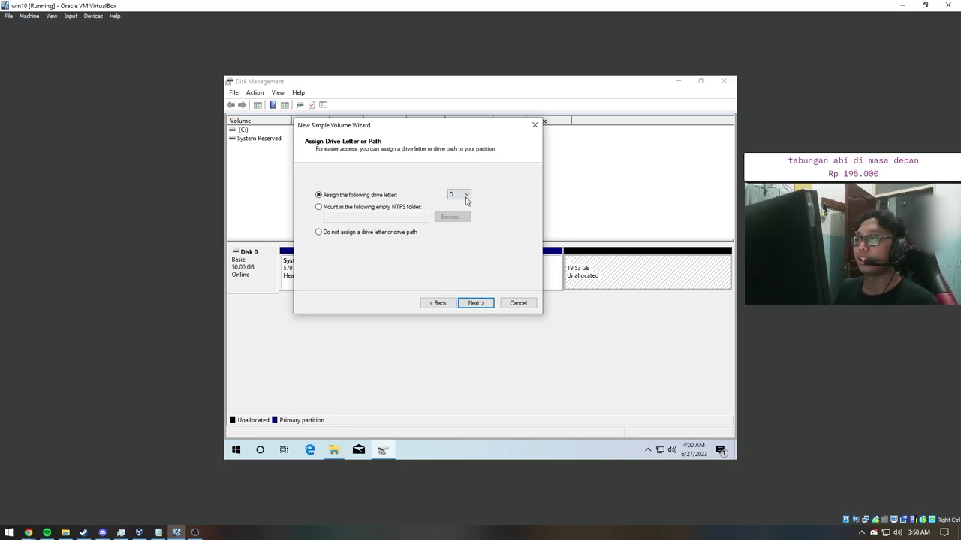
left_click(466, 195)
left_click(454, 201)
left_click(454, 196)
left_click(458, 197)
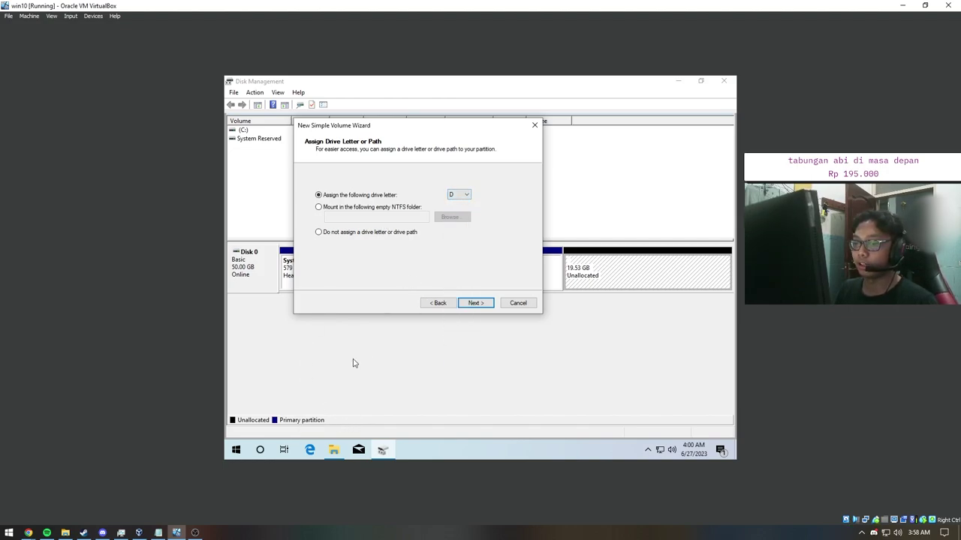
Step: Compare the host's drives from Local Disk (C:) to Data (F:), then keep D as the letter
left_click(65, 533)
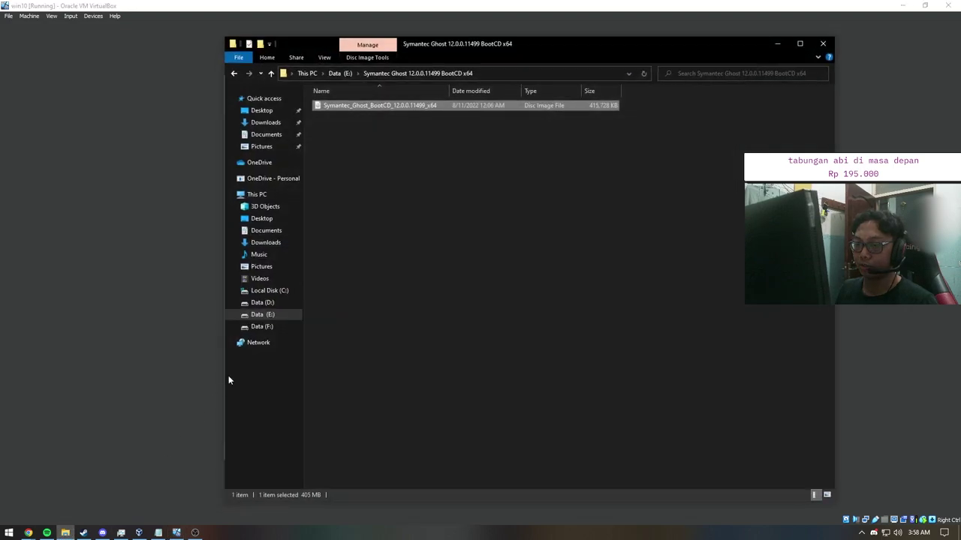
left_click(257, 194)
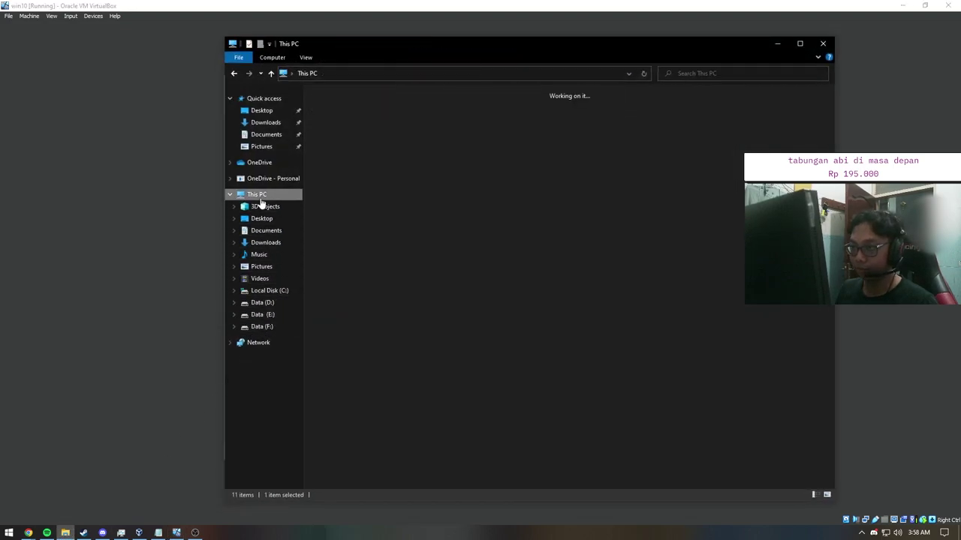
left_click(398, 185)
key("Right")
key("Right")
key("Right")
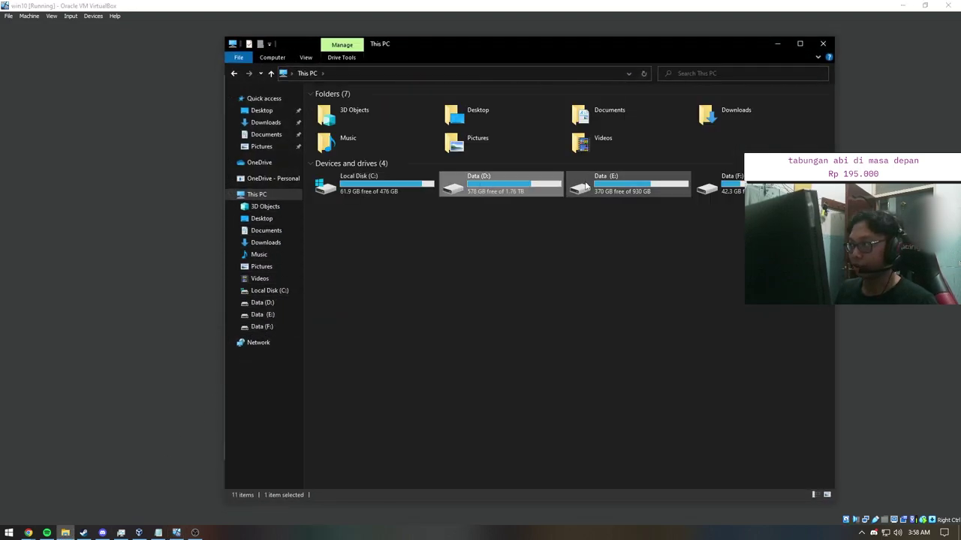
left_click(777, 43)
left_click(459, 194)
left_click(453, 197)
Step: Keep NTFS with default allocation unit size, label the volume SSD BARU, and reach the summary
left_click(476, 303)
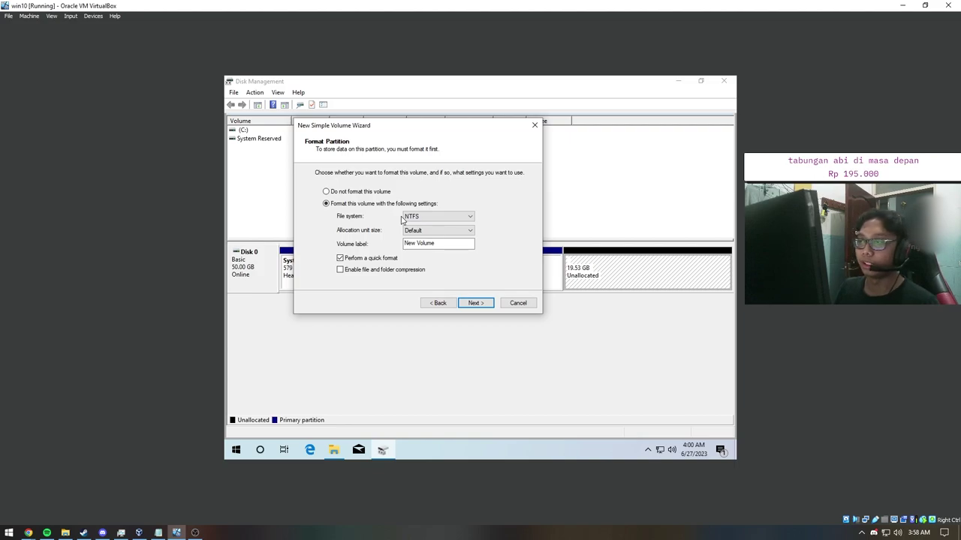
left_click(415, 217)
left_click(426, 217)
left_click(419, 220)
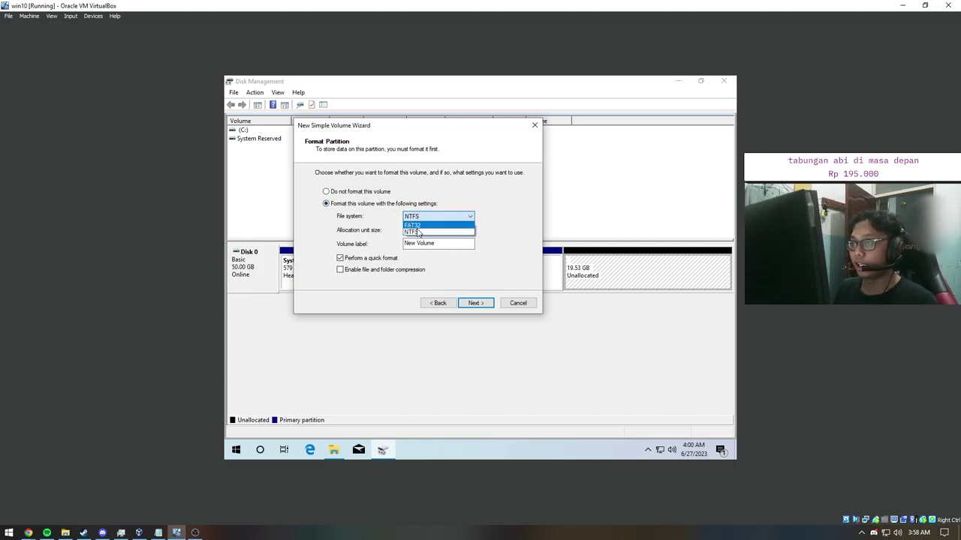
left_click(418, 235)
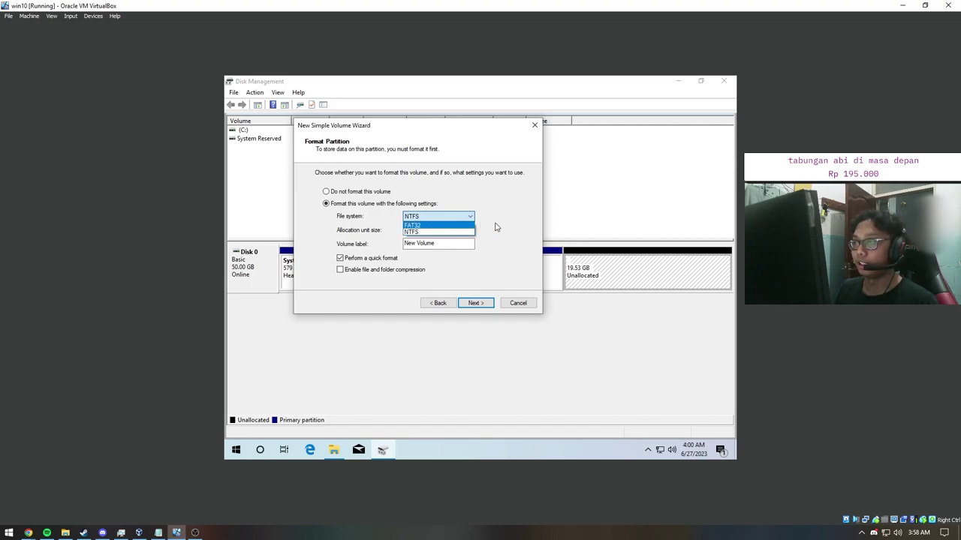
left_click(443, 232)
left_click(438, 237)
key("Tab")
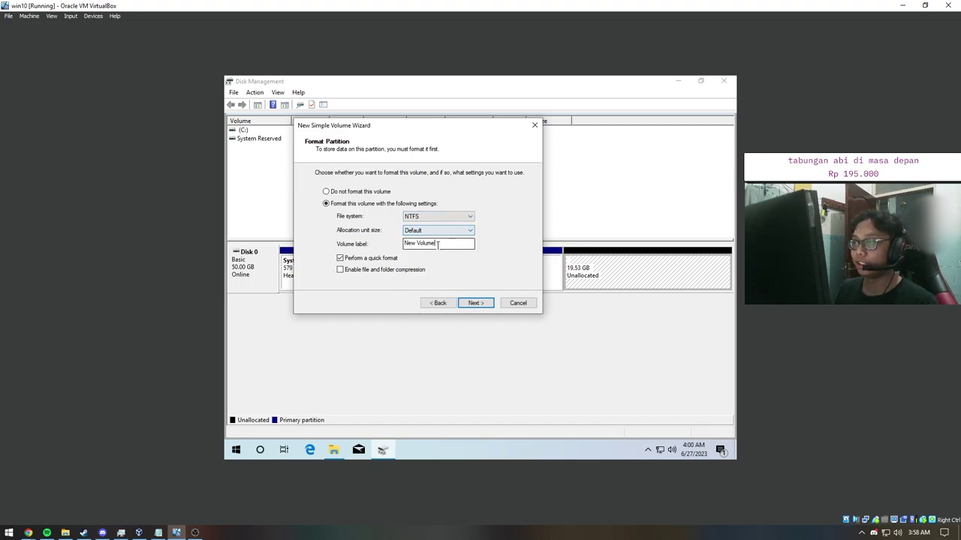
type("SSD BARU")
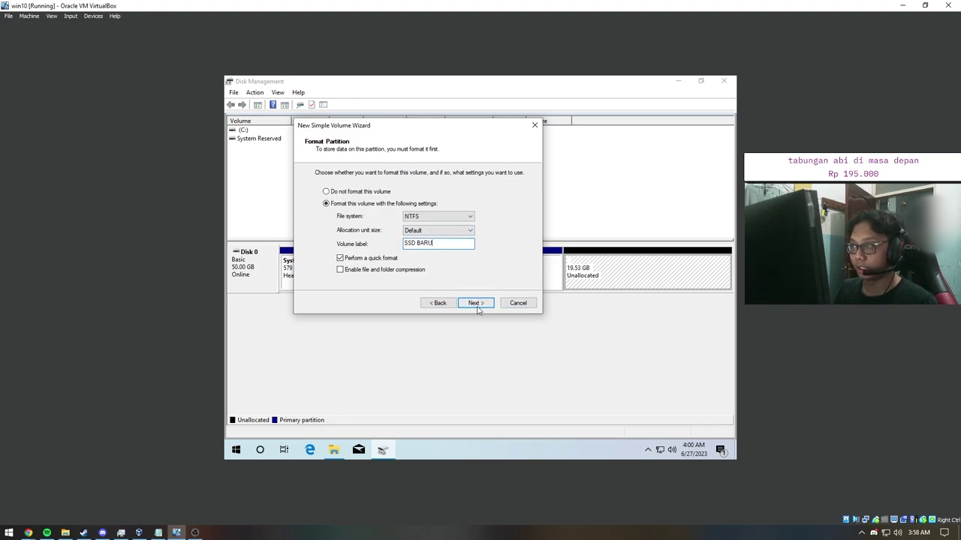
left_click(476, 303)
mouse_move(521, 212)
left_mouse_down()
mouse_move(520, 238)
mouse_move(521, 205)
left_mouse_up()
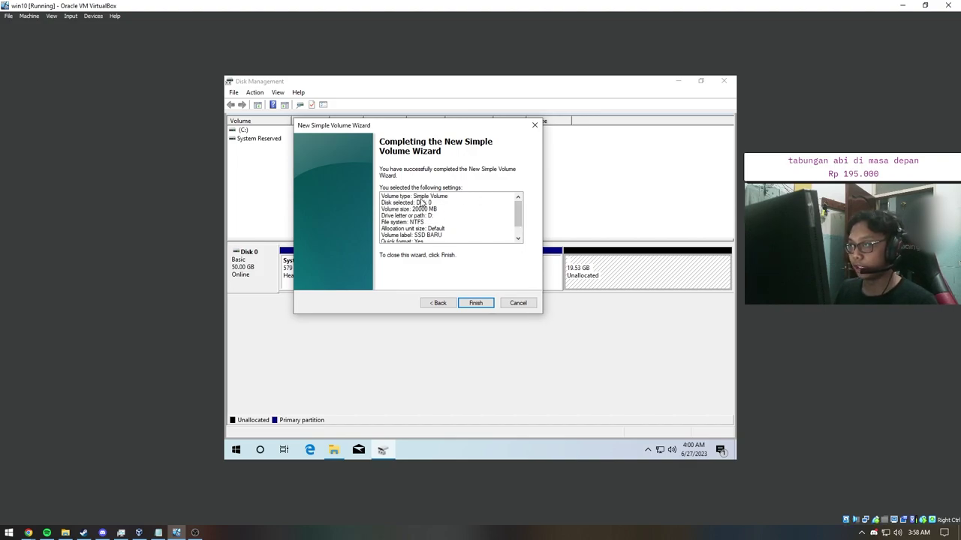
Step: Move the wizard summary aside and view This PC, which shows only Local Disk (C:)
left_click_drag(432, 134, 383, 146)
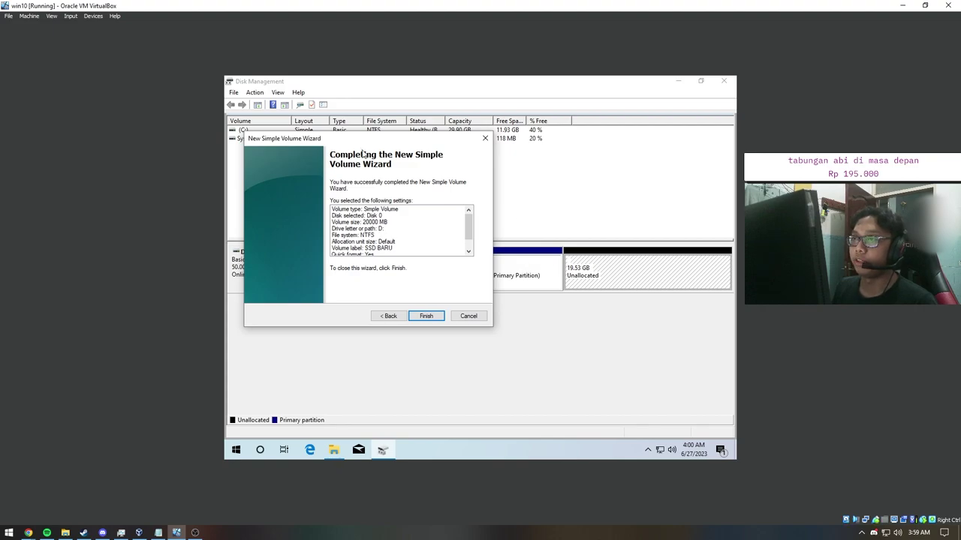
left_click_drag(253, 141, 308, 159)
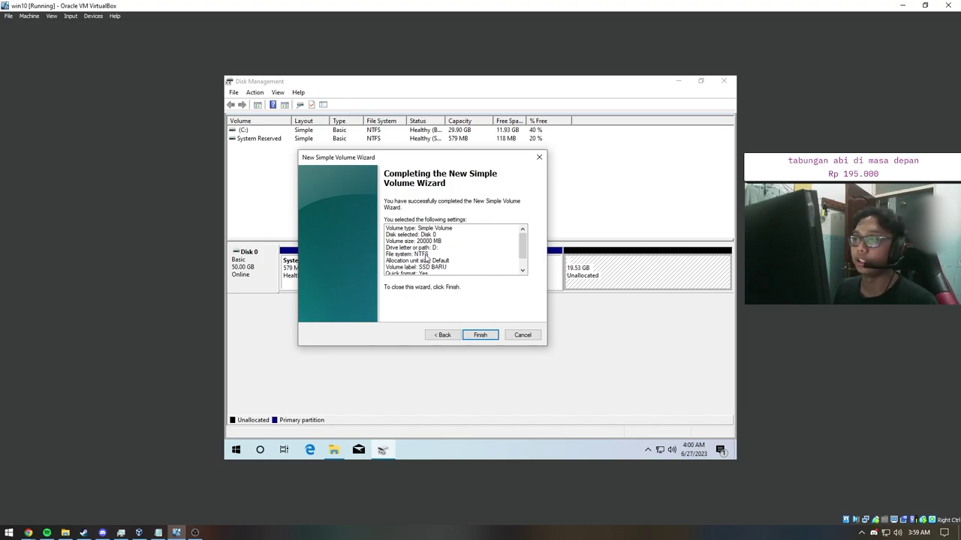
scroll(521, 242, "down", 1)
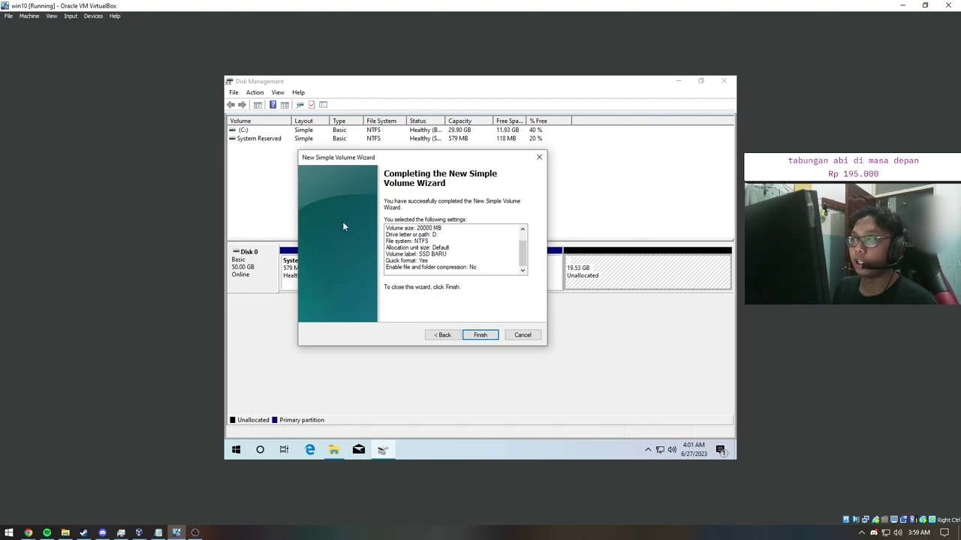
left_click(333, 449)
left_click(443, 308)
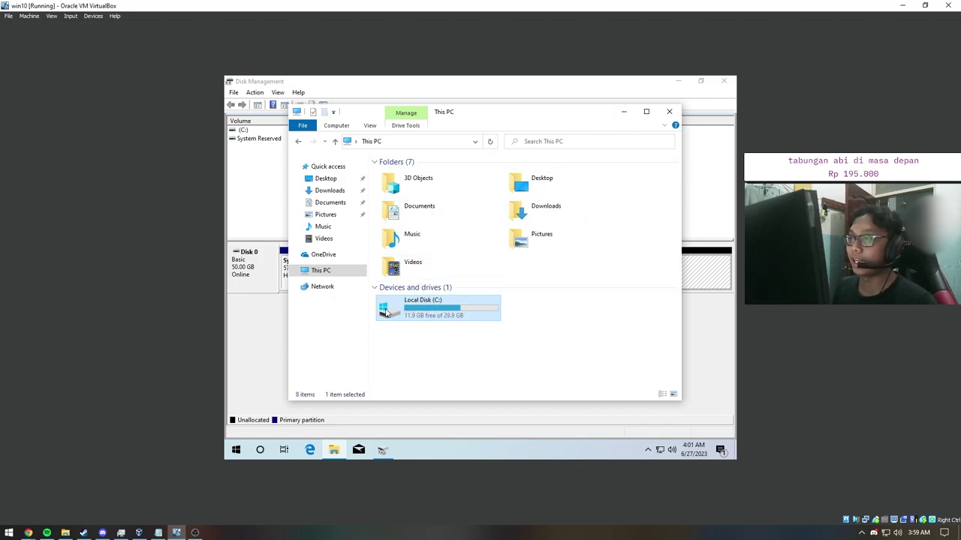
Step: Finish the wizard, confirm SSD BARU (D:) appears in This PC, then close Explorer and Disk Management
left_click(623, 111)
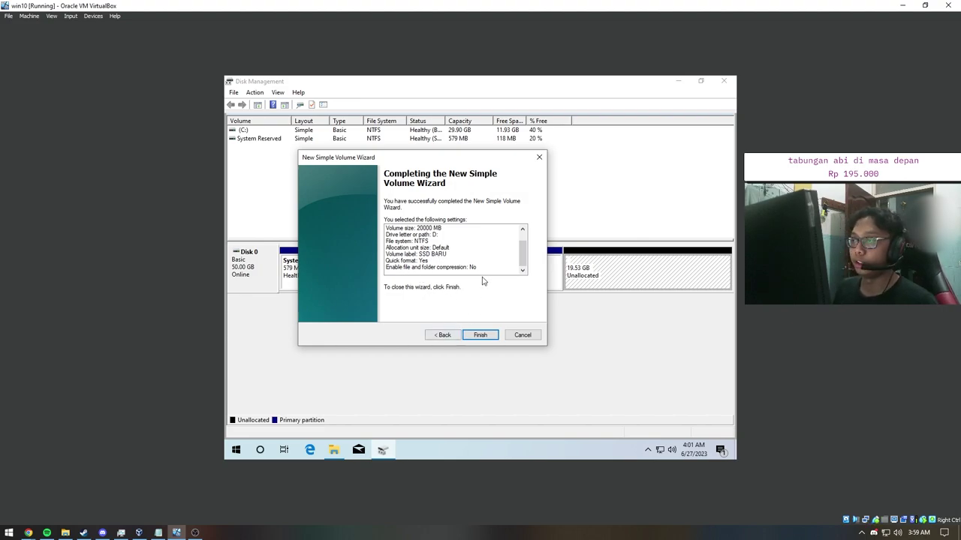
left_click(333, 449)
left_click(551, 312)
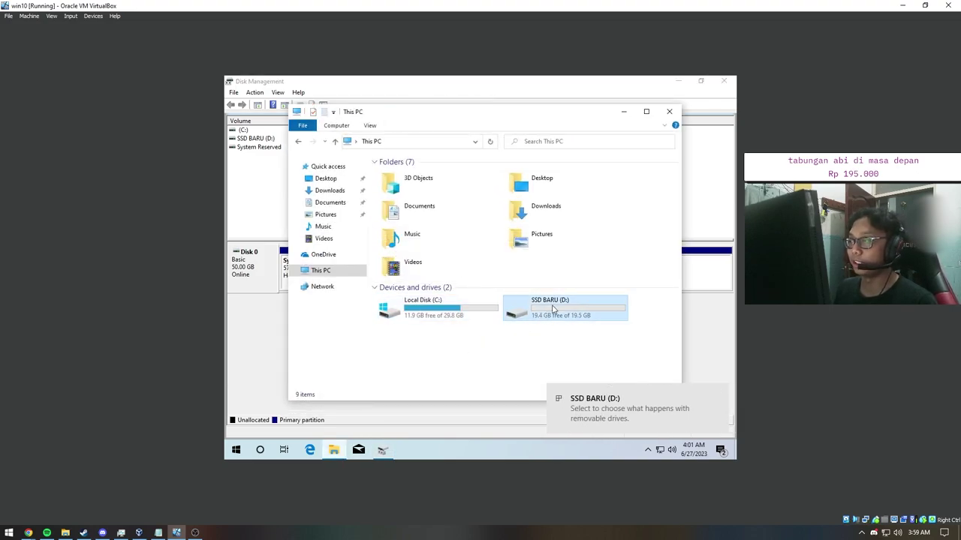
left_click(669, 111)
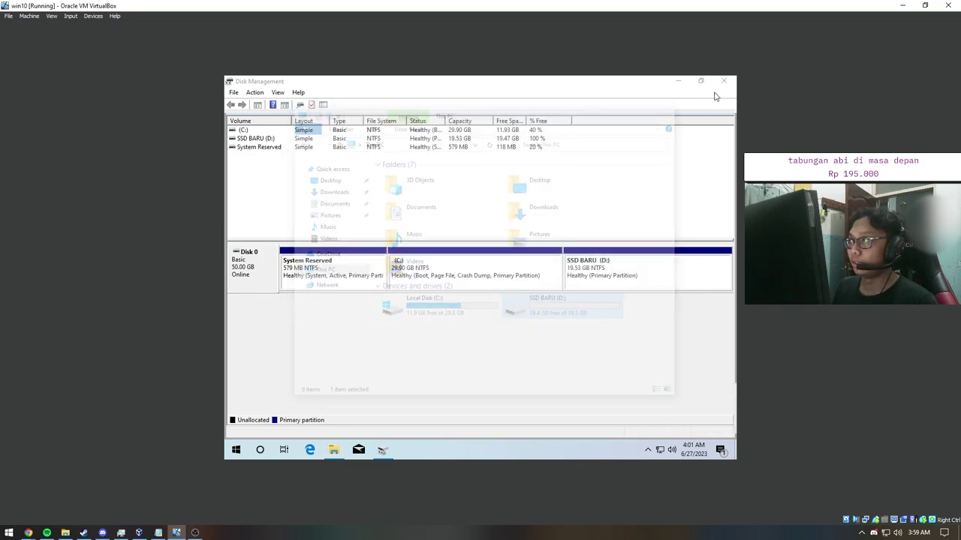
left_click(724, 81)
Step: Open win10's Settings from the Machine menu on the Storage page
left_click(93, 15)
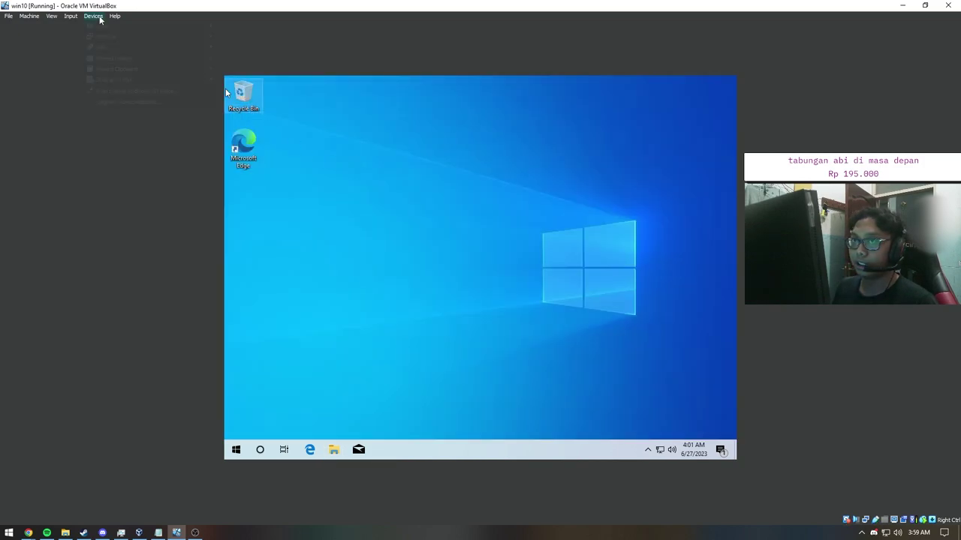
left_click(336, 153)
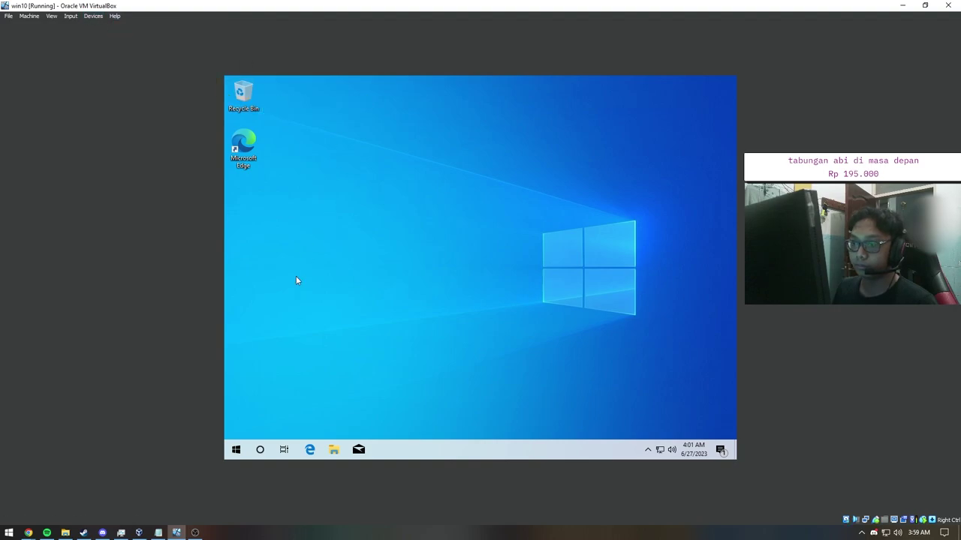
left_click(29, 16)
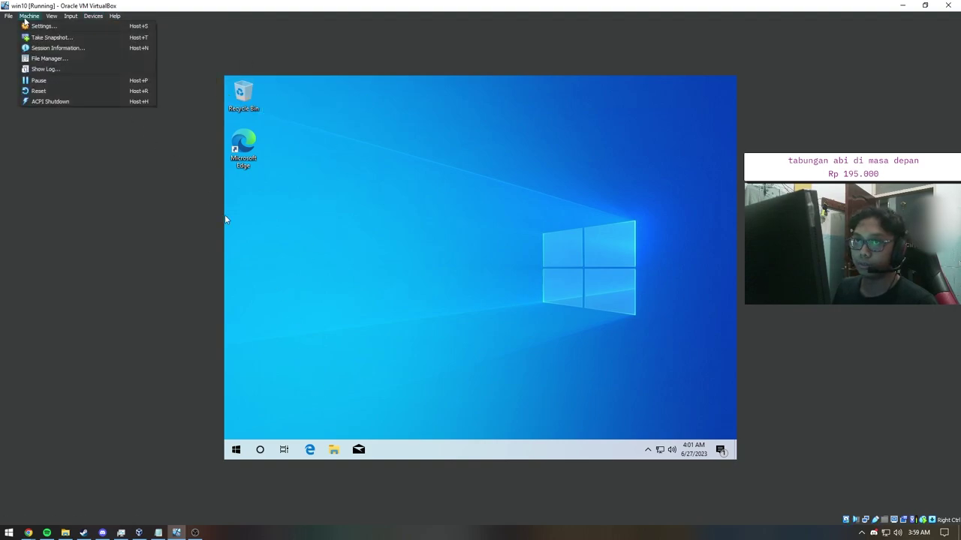
left_click(41, 26)
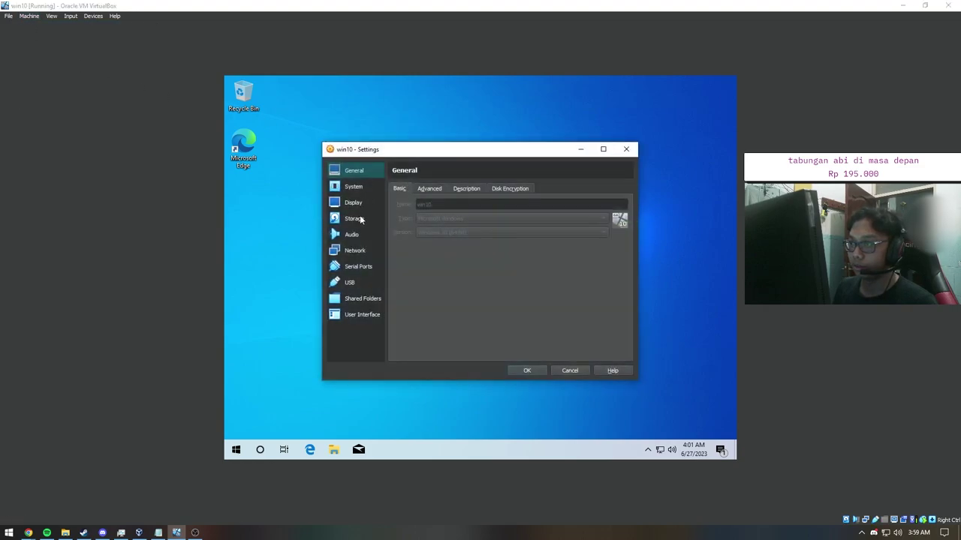
left_click(358, 220)
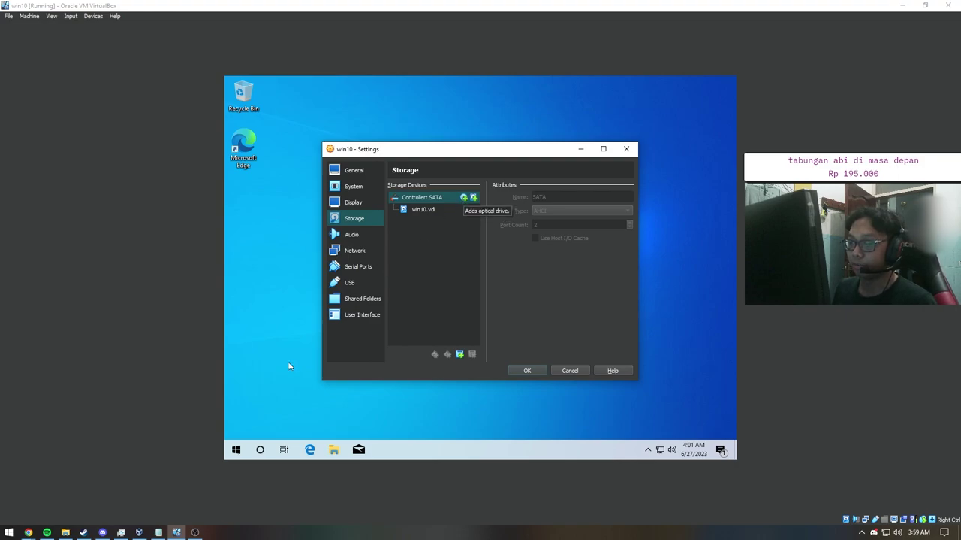
left_click(9, 533)
Step: Zoom in with the host Magnifier and add an optical drive to the SATA controller
type("magini")
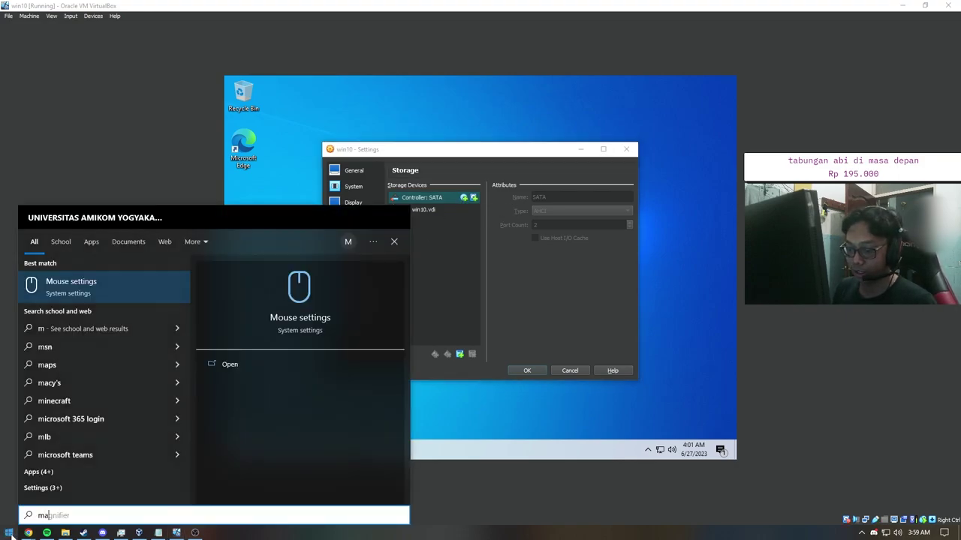
key("BackSpace")
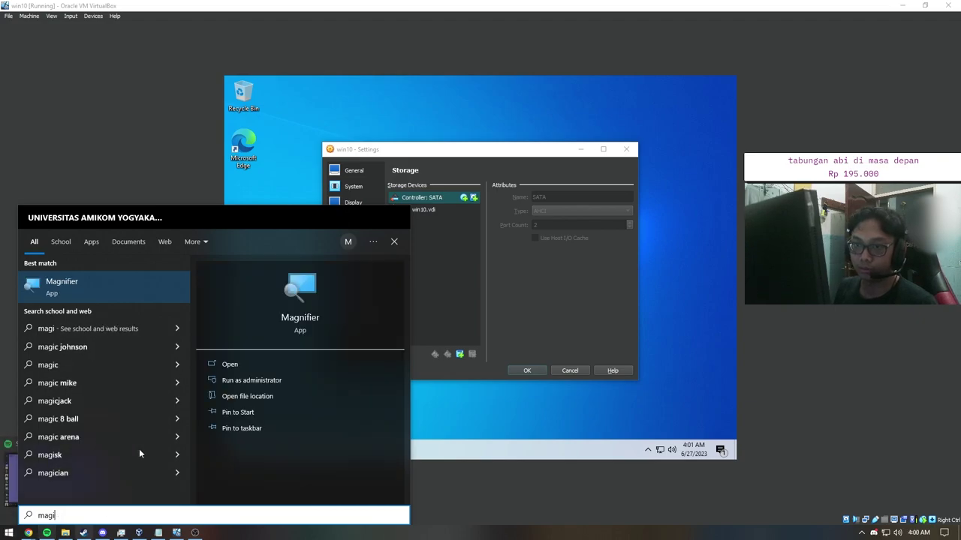
left_click(143, 279)
key("super+plus")
key("super+plus")
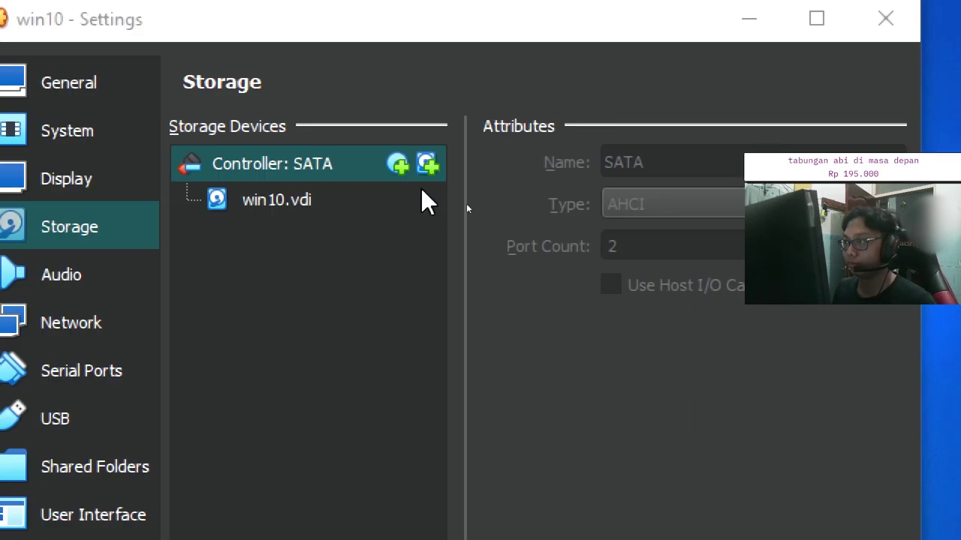
left_click(398, 161)
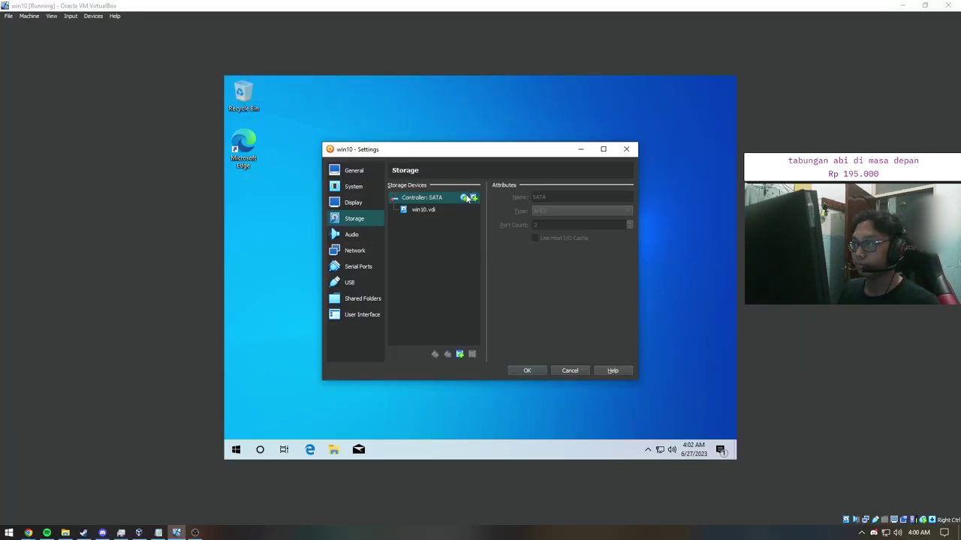
Step: Attach the Symantec Ghost 12.0 BootCD x64 ISO from Data (E:) to SATA and save the settings
left_click(465, 198)
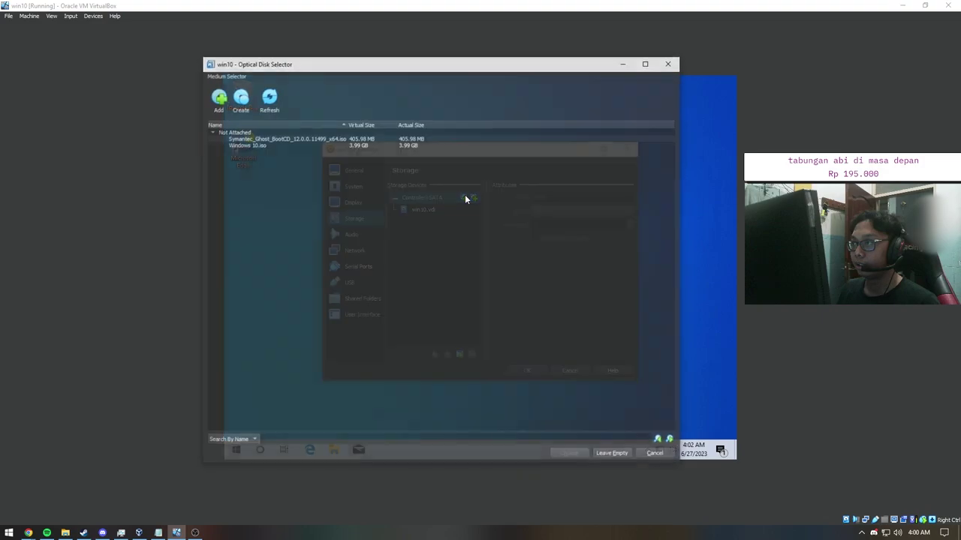
left_click(217, 99)
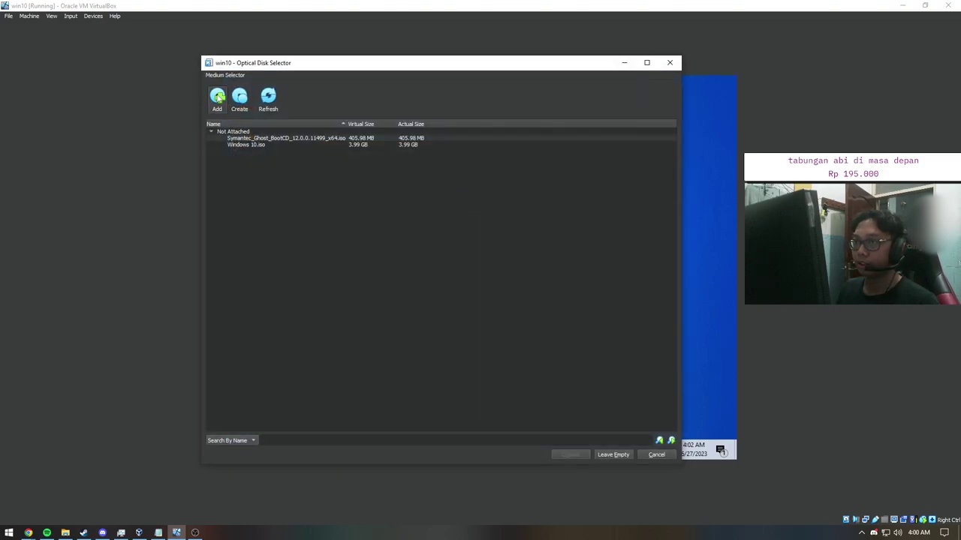
scroll(281, 218, "down", 1)
left_click(260, 252)
double_click(327, 179)
left_click(321, 143)
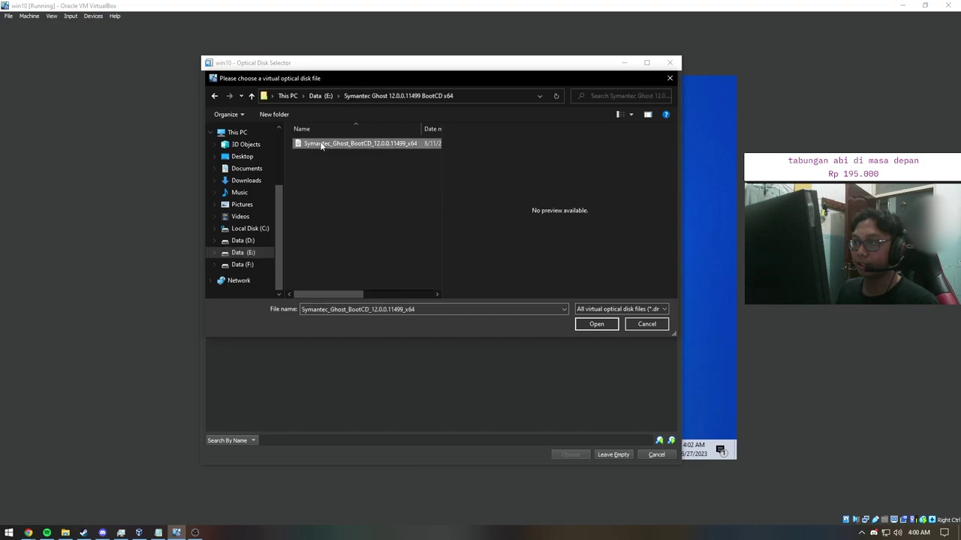
left_click(583, 324)
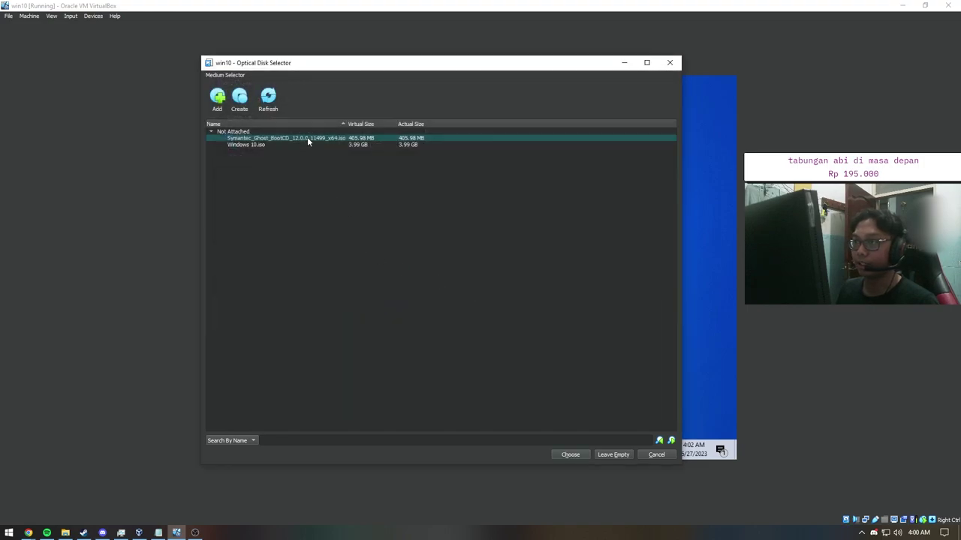
left_click(570, 455)
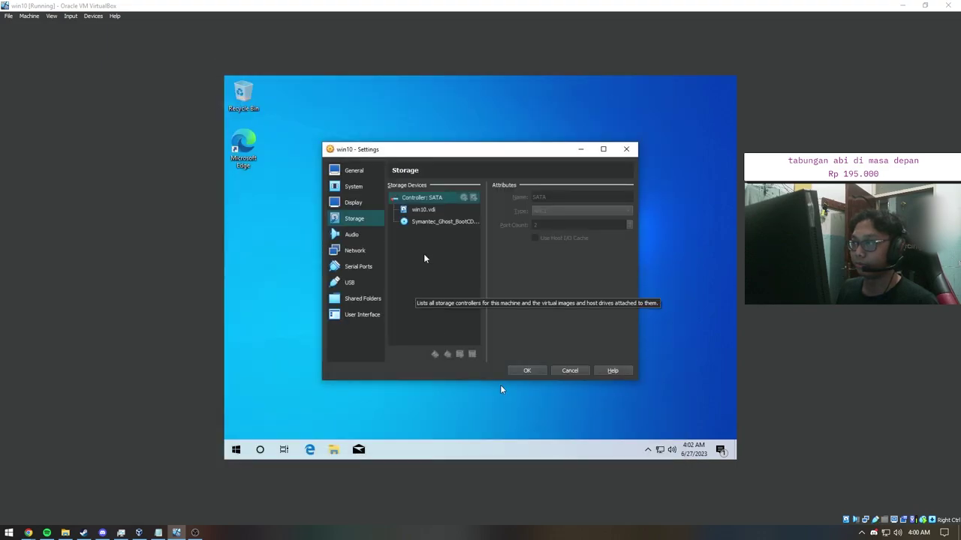
left_click(435, 224)
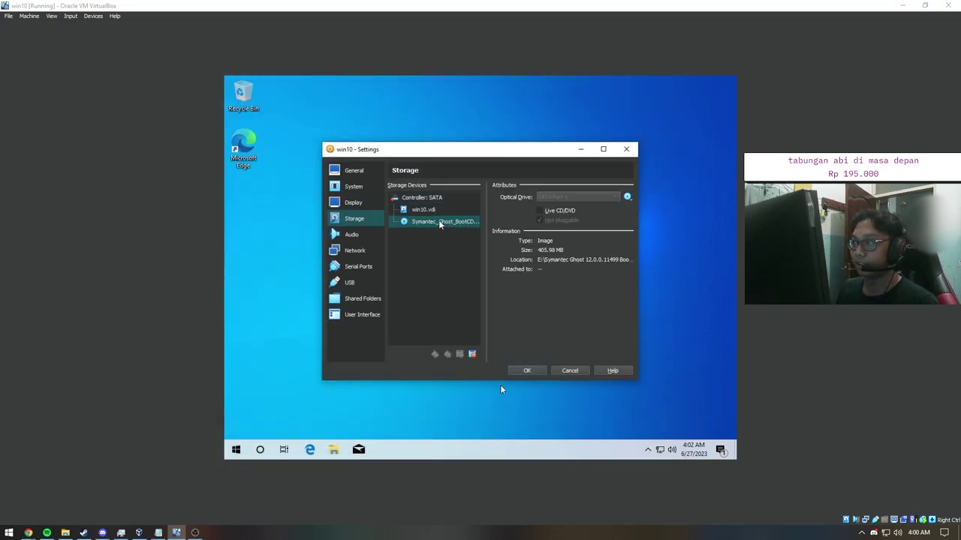
left_click(536, 371)
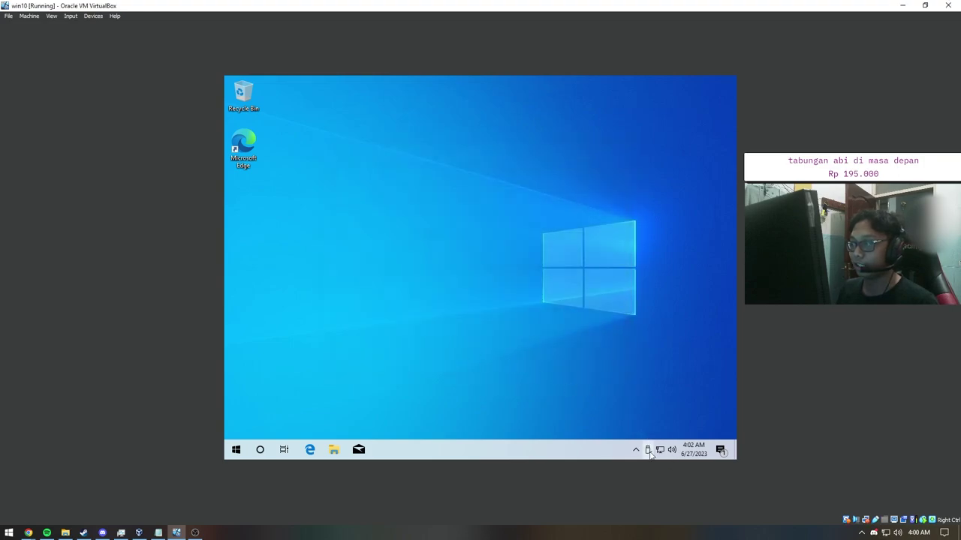
Step: Open CD Drive (E:) in This PC to see boot, efi, sources and bootmgr, then close it
left_click(569, 404)
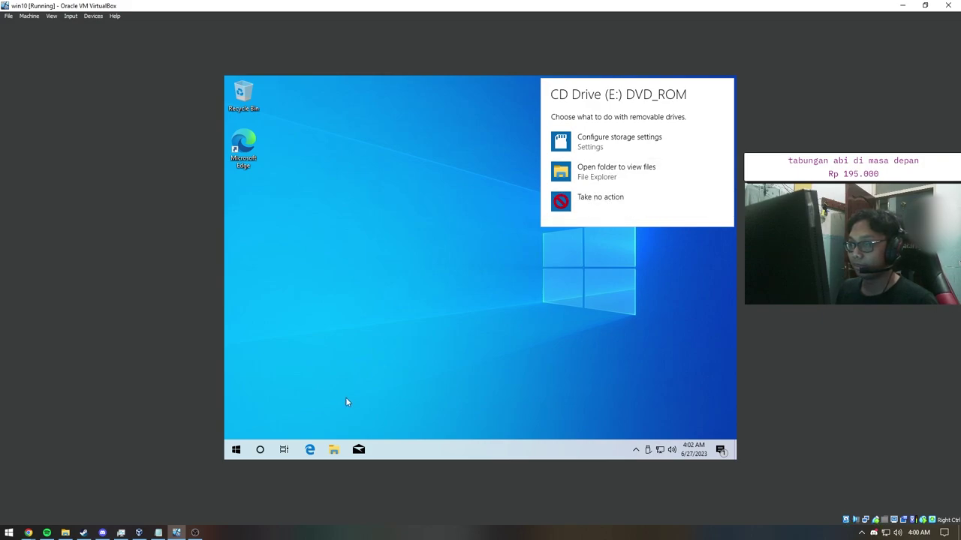
left_click(334, 449)
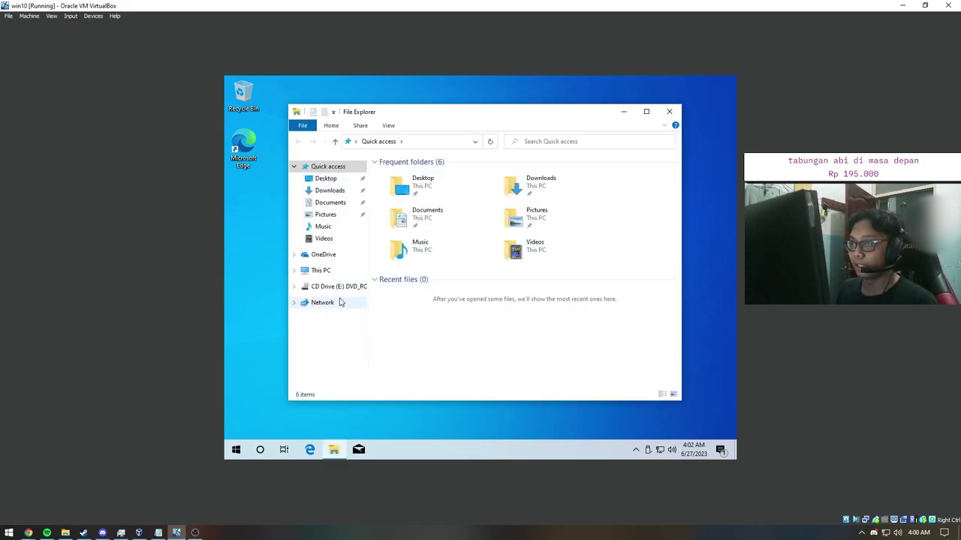
left_click(331, 286)
left_click(321, 270)
left_click(440, 337)
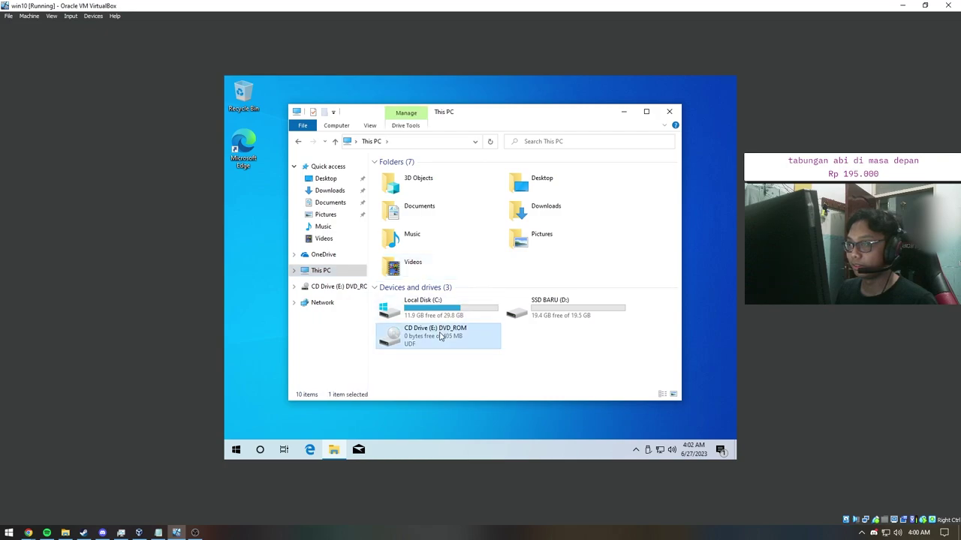
double_click(431, 335)
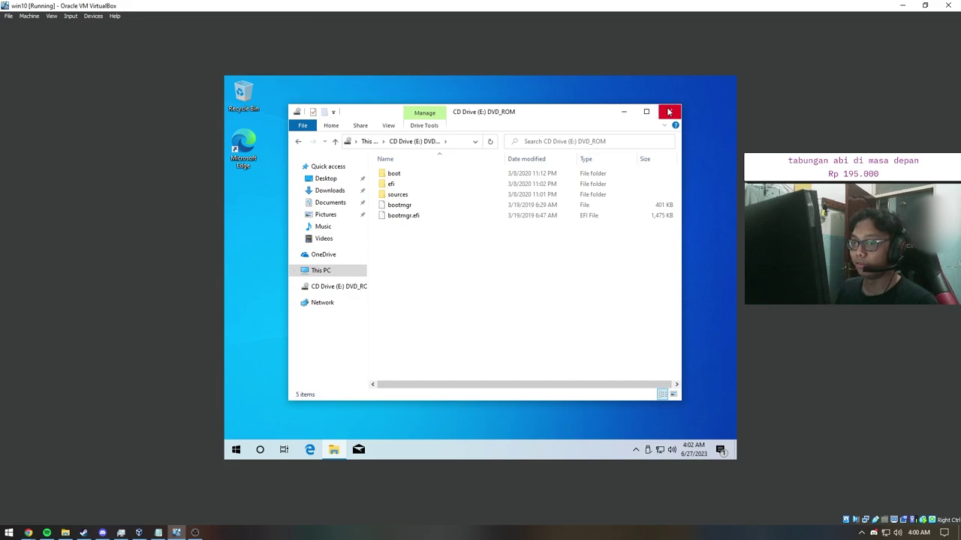
left_click(668, 113)
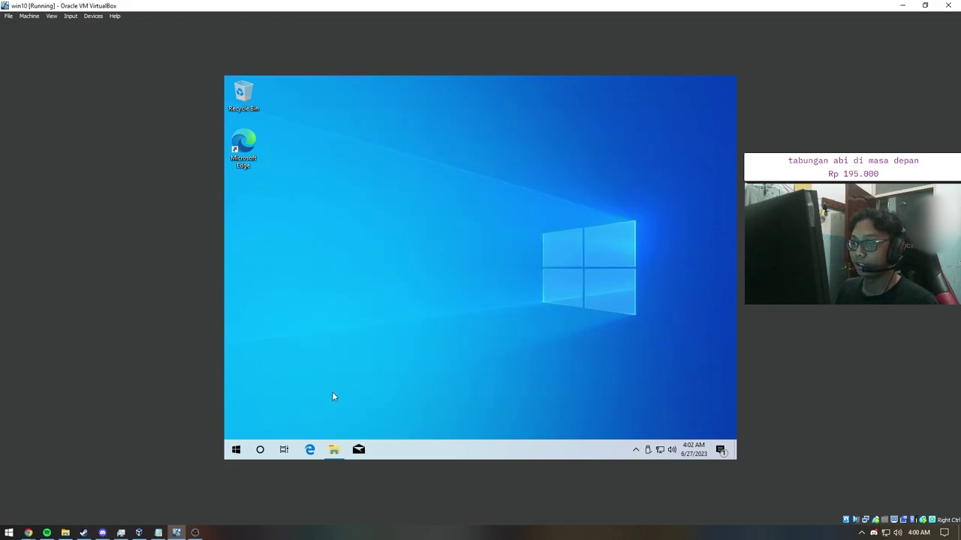
Step: Restart the guest from Start > Power, then capture the mouse and dismiss the capture notice
left_click(235, 449)
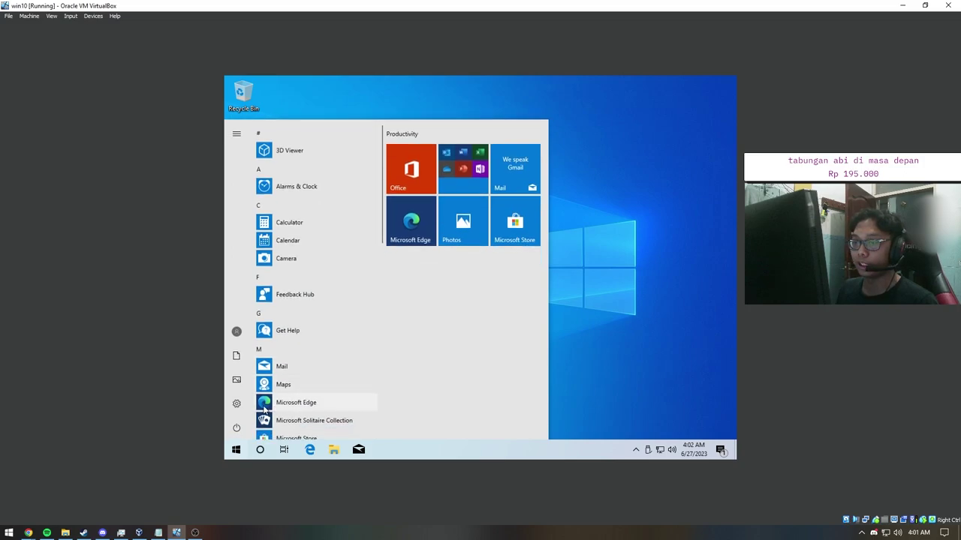
left_click(237, 428)
left_click(255, 407)
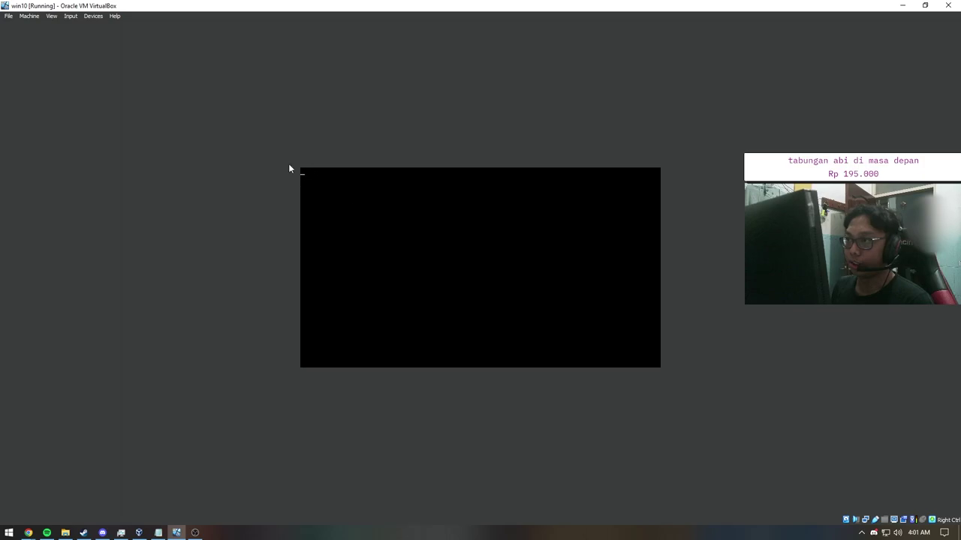
left_click(412, 210)
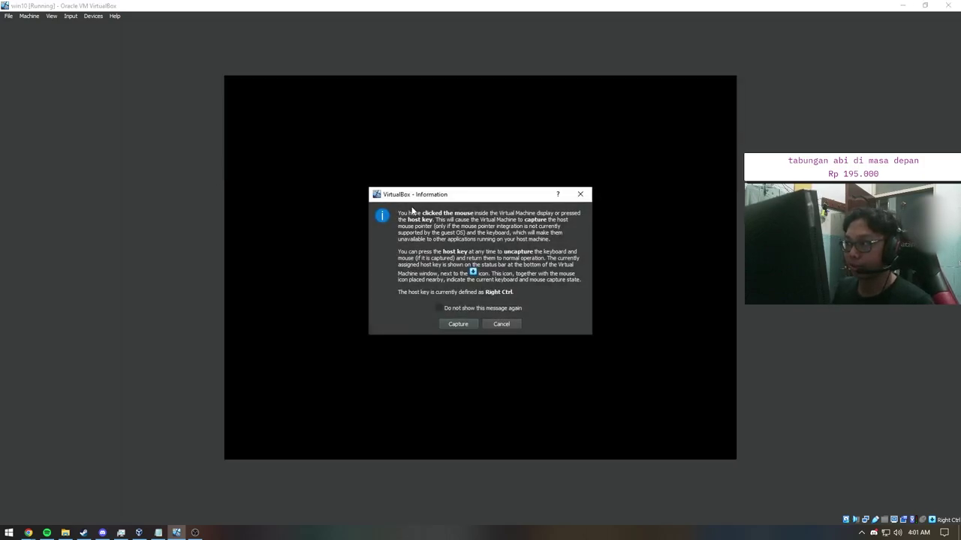
left_click(581, 195)
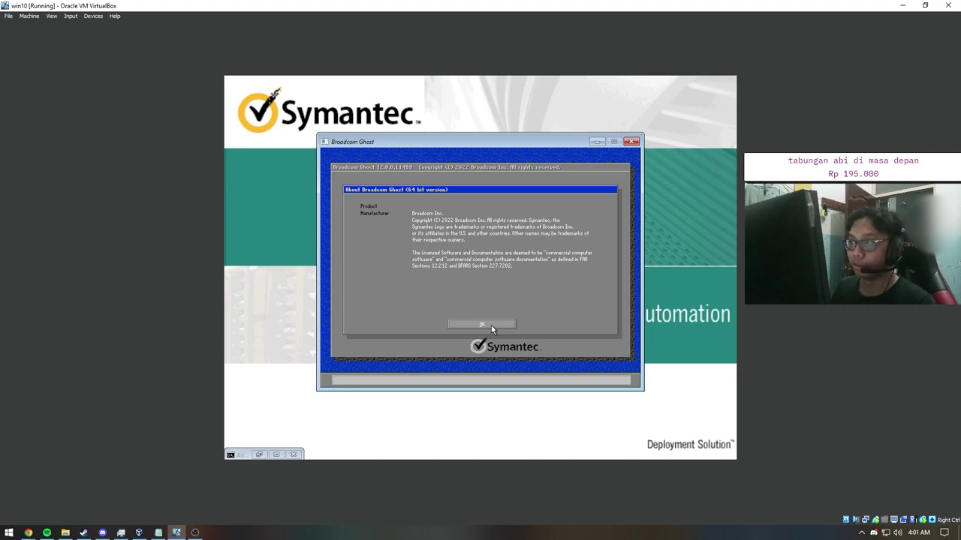
Step: Close Ghost's About box, explore the Local > Disk and Partition menus, then raise the cloning notes
left_click(490, 325)
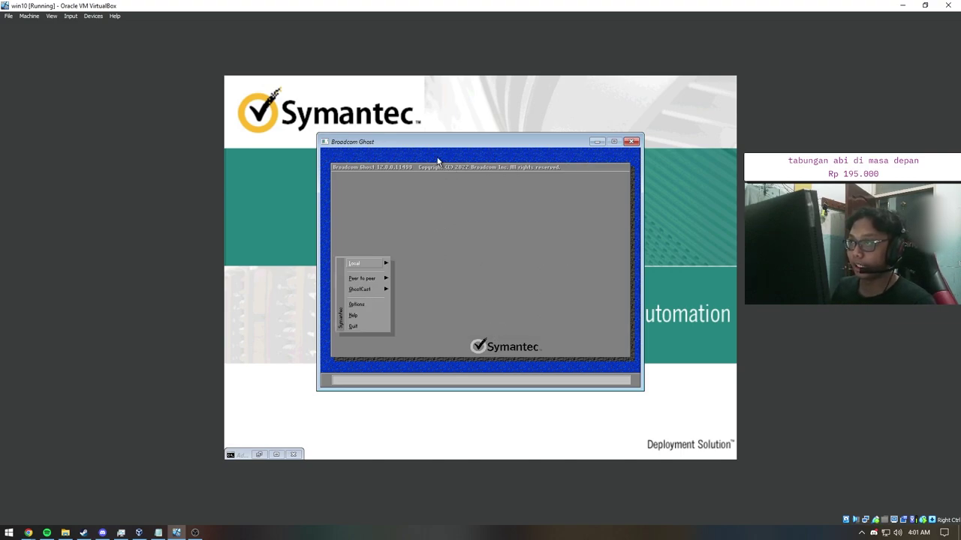
left_click(368, 265)
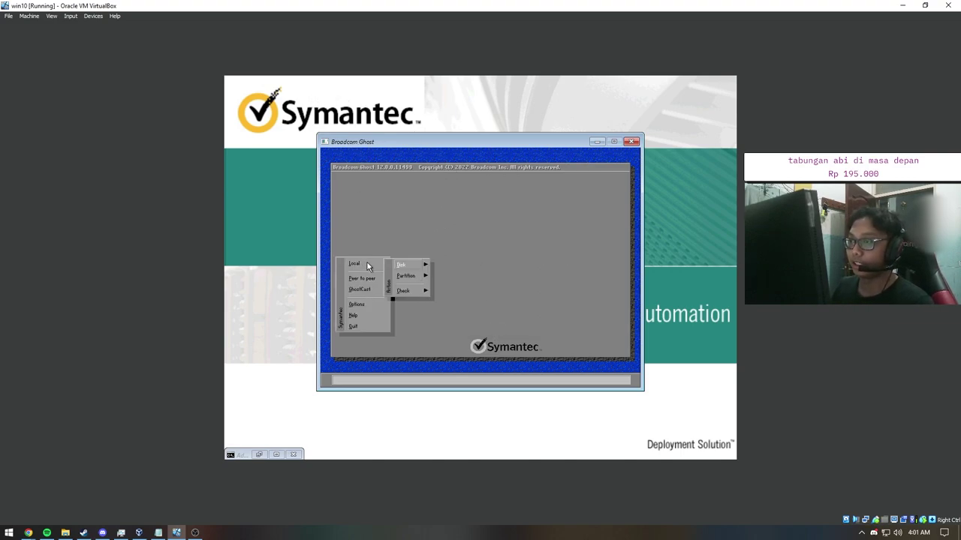
mouse_move(363, 281)
mouse_move(405, 280)
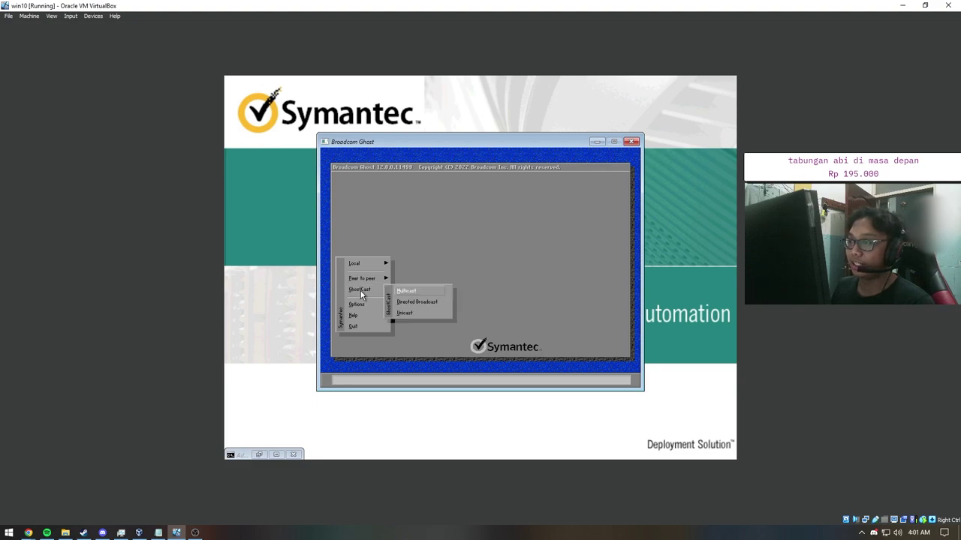
mouse_move(356, 264)
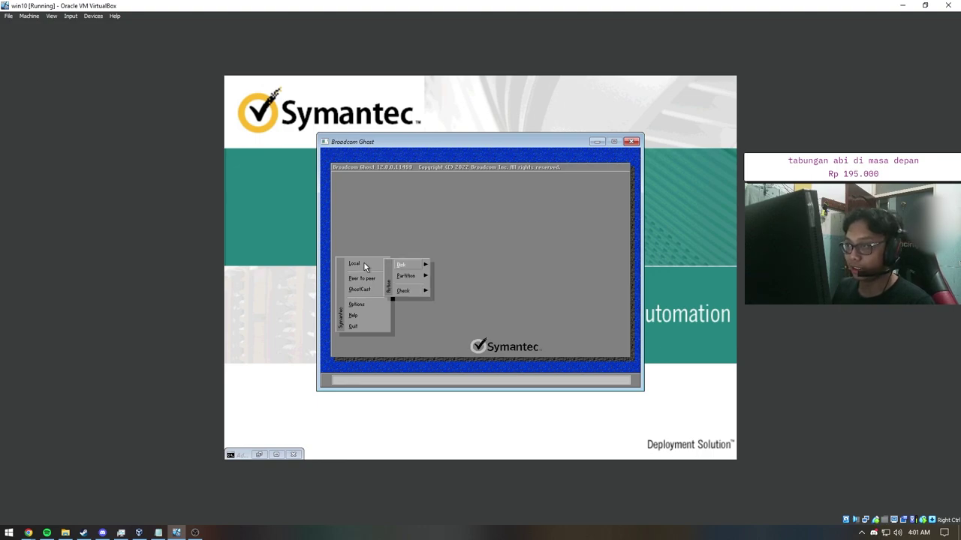
left_click(400, 264)
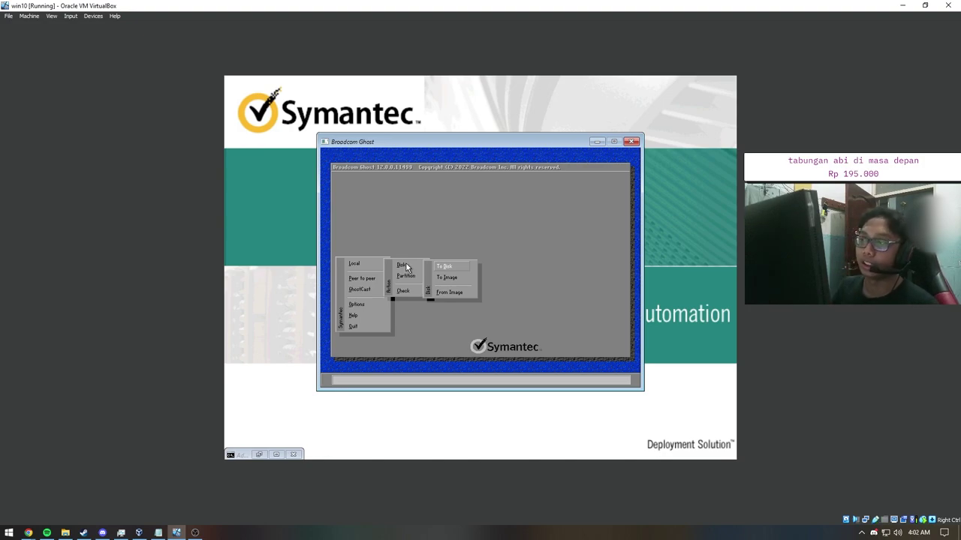
left_click(409, 277)
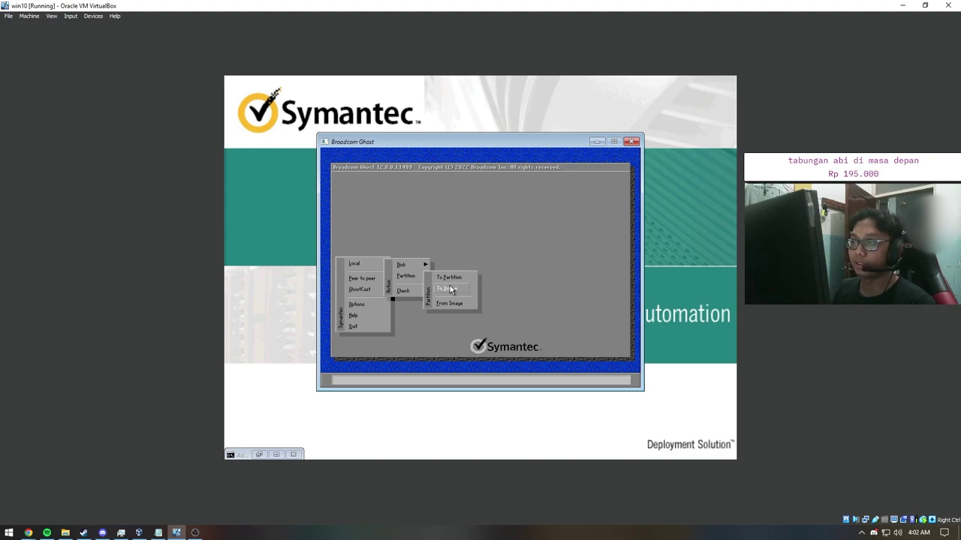
left_click(158, 533)
left_click_drag(442, 334, 452, 184)
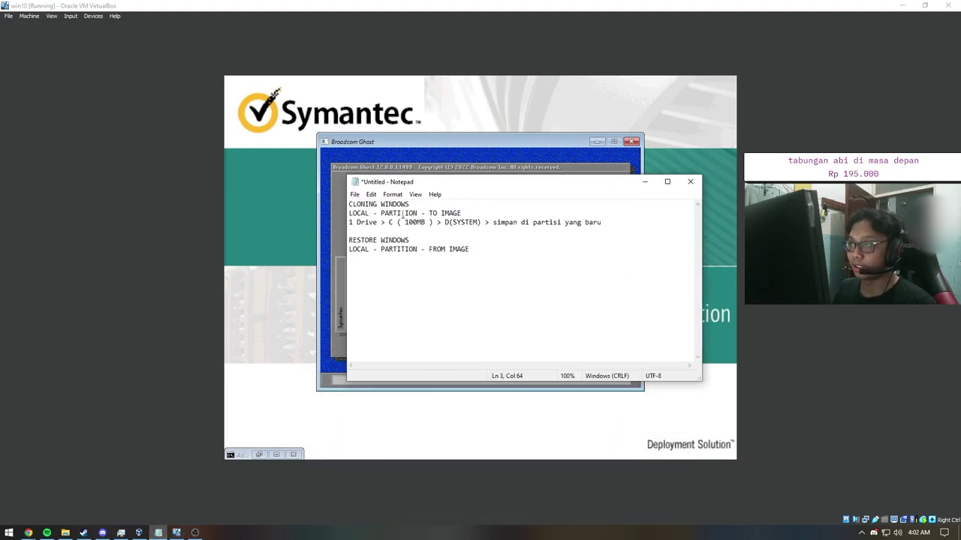
Step: Minimize the cloning notes and open Ghost's Local > Partition menu
left_click(644, 181)
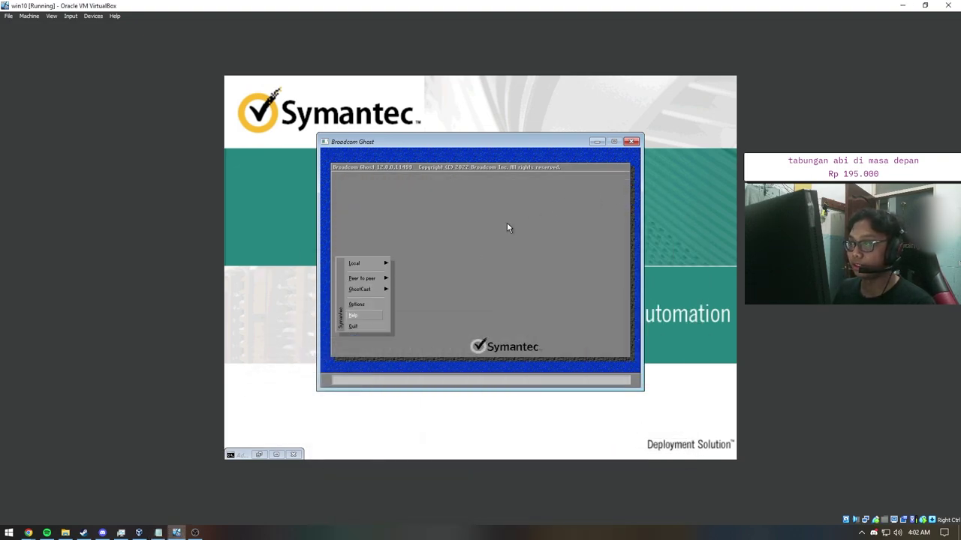
left_click(367, 267)
left_click(412, 274)
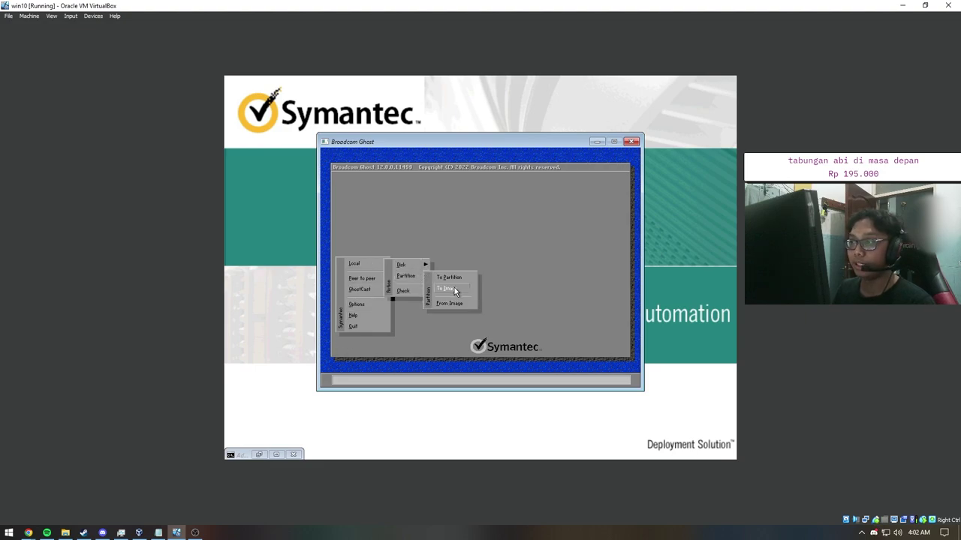
Step: Restore the notes to reread the RESTORE WINDOWS steps, then hide them and reopen Ghost's Local menu
left_click(158, 533)
left_click(394, 250)
left_click(448, 250)
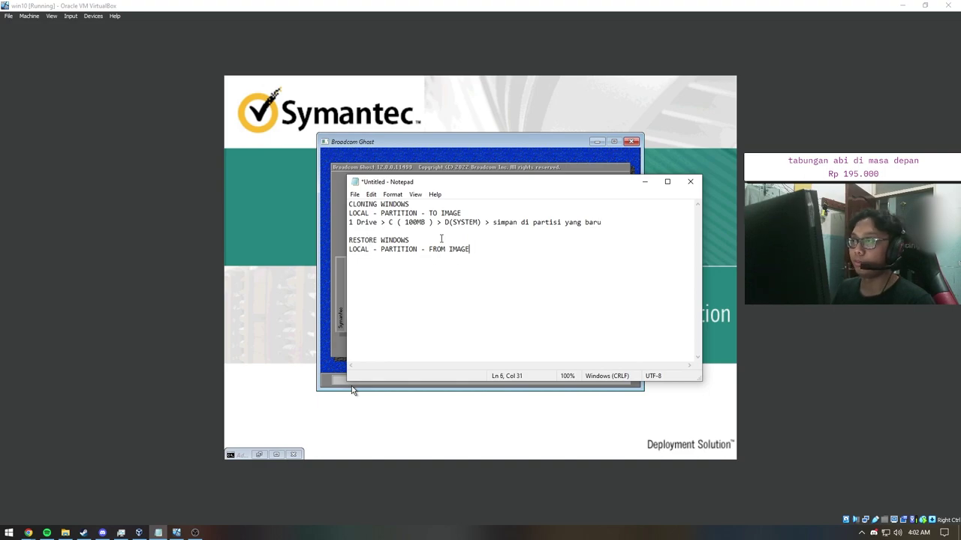
left_click(644, 182)
mouse_move(371, 264)
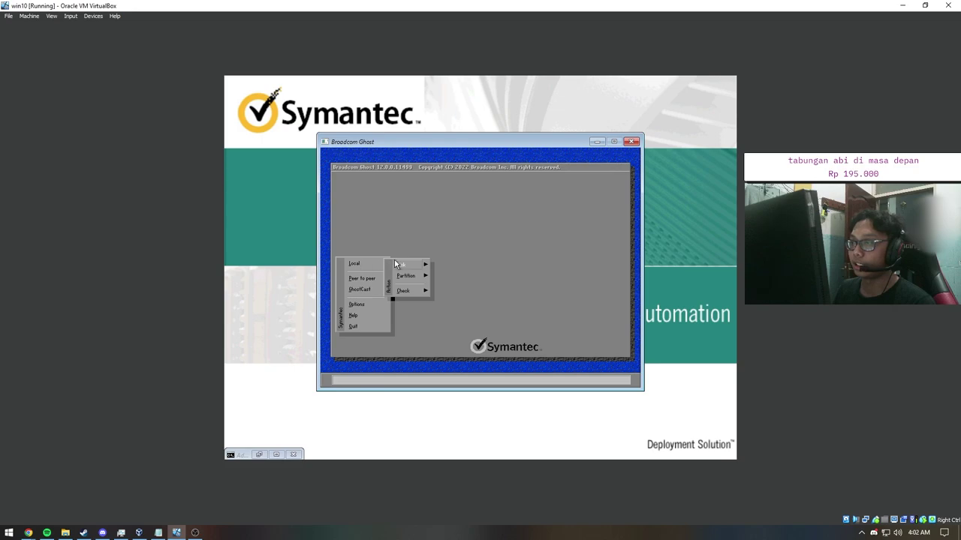
mouse_move(403, 264)
Step: Choose Partition > To Image in Ghost, then confirm win10.vdi is 50 GB in the VM's Storage settings
left_click(451, 286)
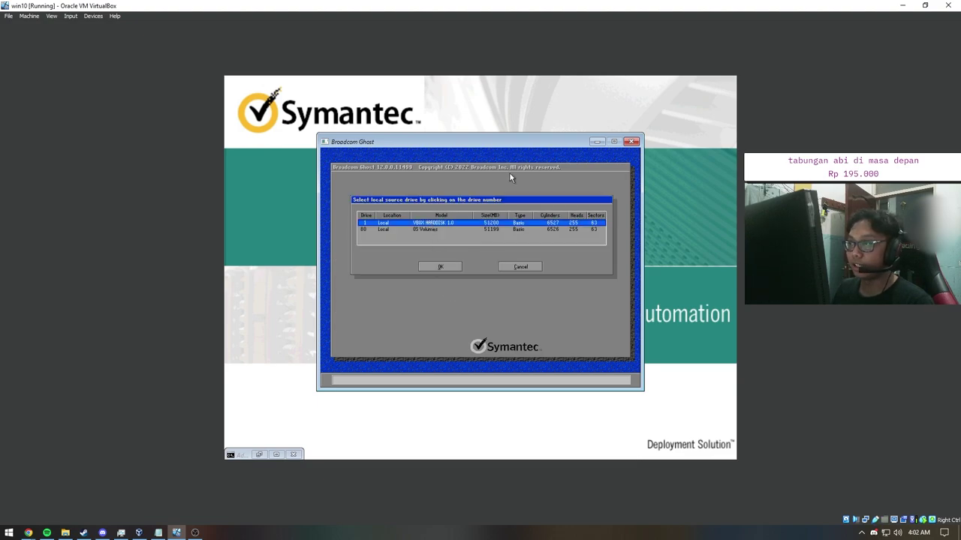
left_click(9, 16)
left_click(39, 26)
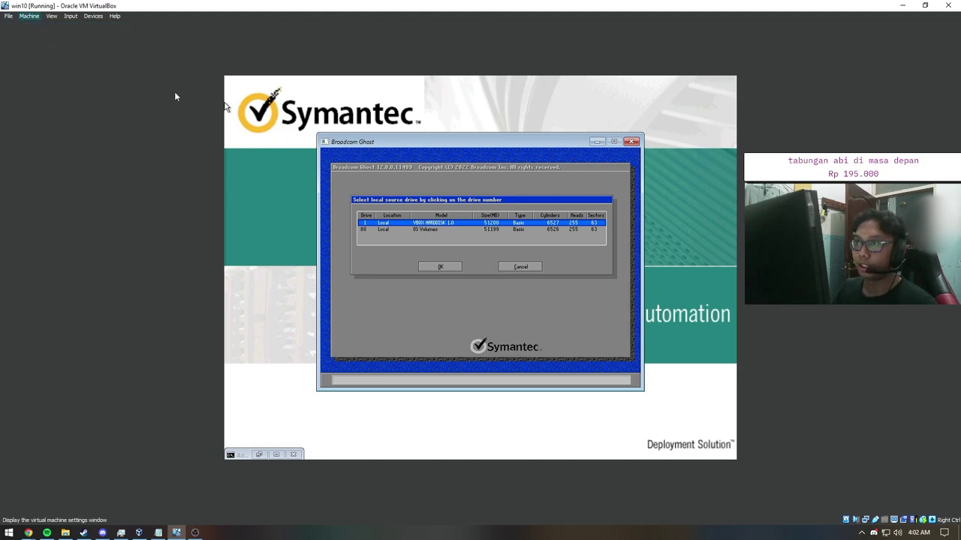
left_click(357, 222)
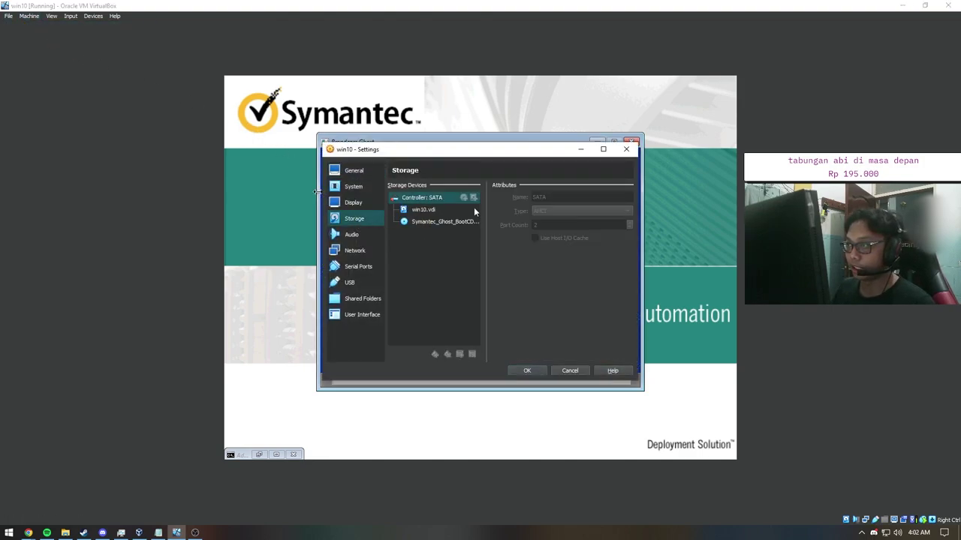
left_click(438, 210)
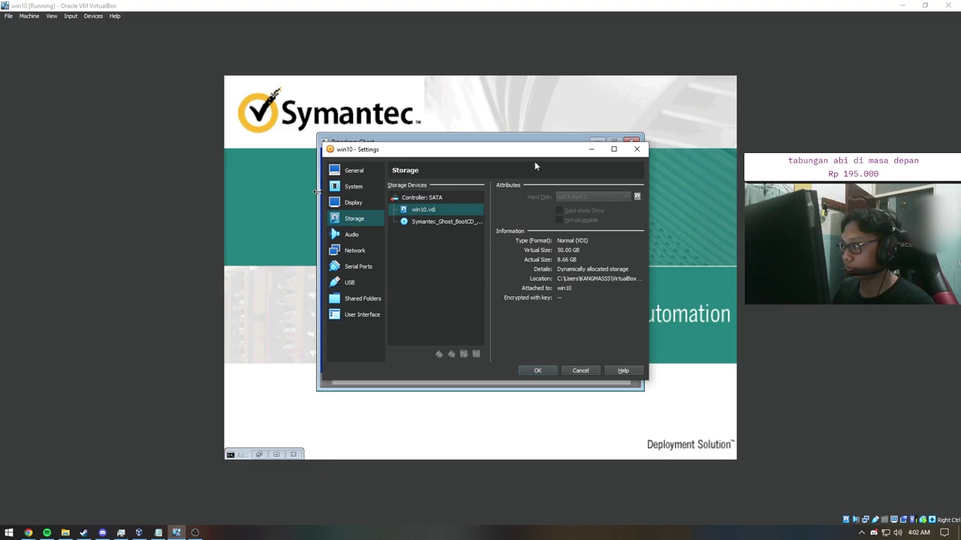
left_click_drag(529, 154, 406, 247)
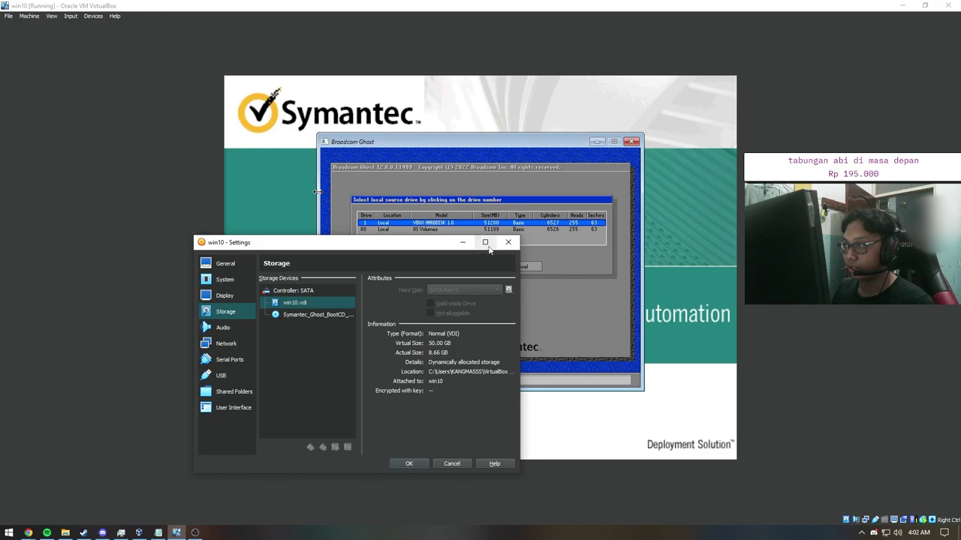
left_click(508, 242)
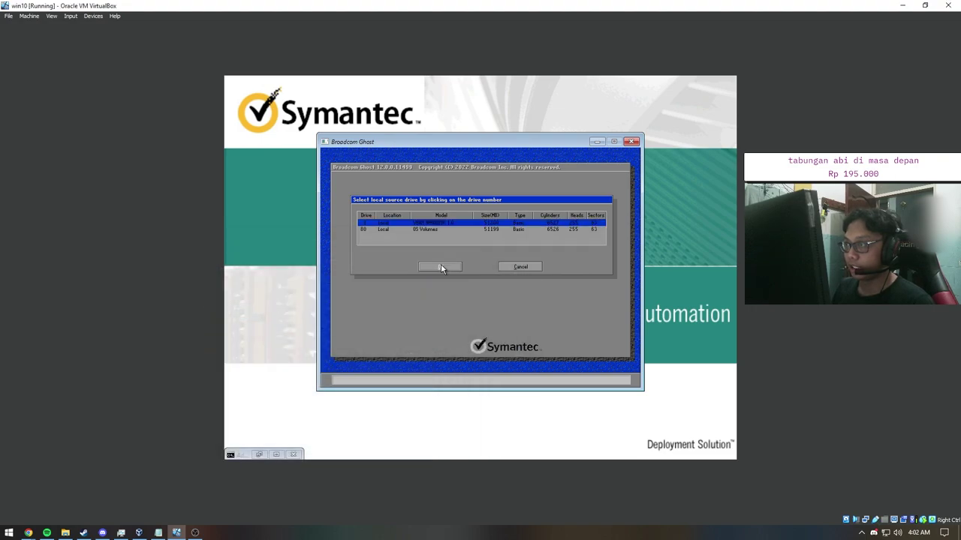
Step: Confirm drive 1 as the source, then click through its System Reserved, D: and E: partitions before cancelling
left_click(441, 267)
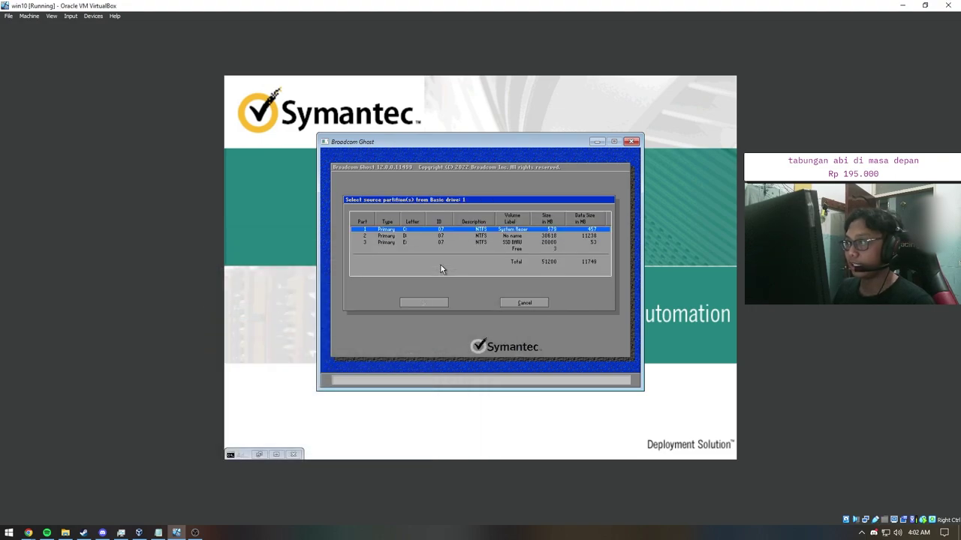
left_click(445, 242)
left_click(473, 230)
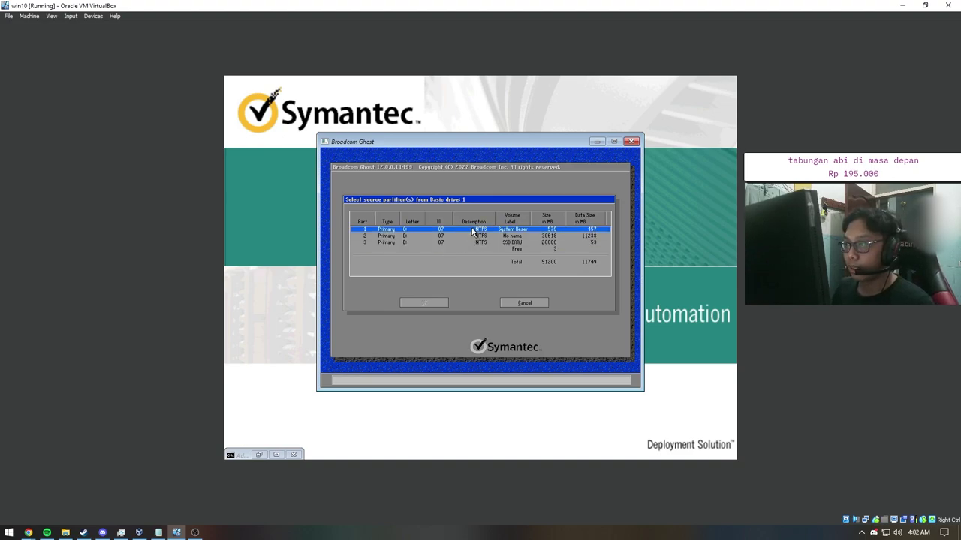
left_click(399, 239)
left_click(404, 230)
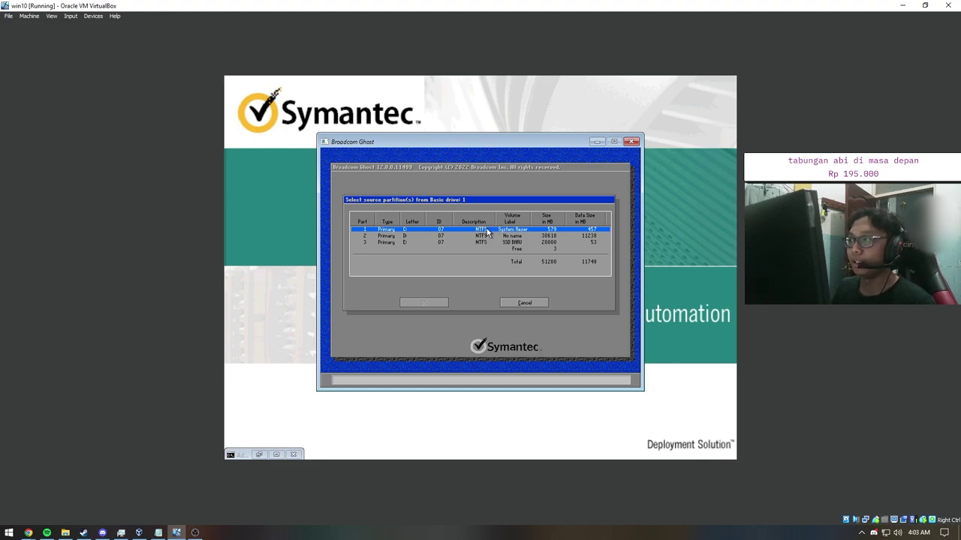
left_click(417, 237)
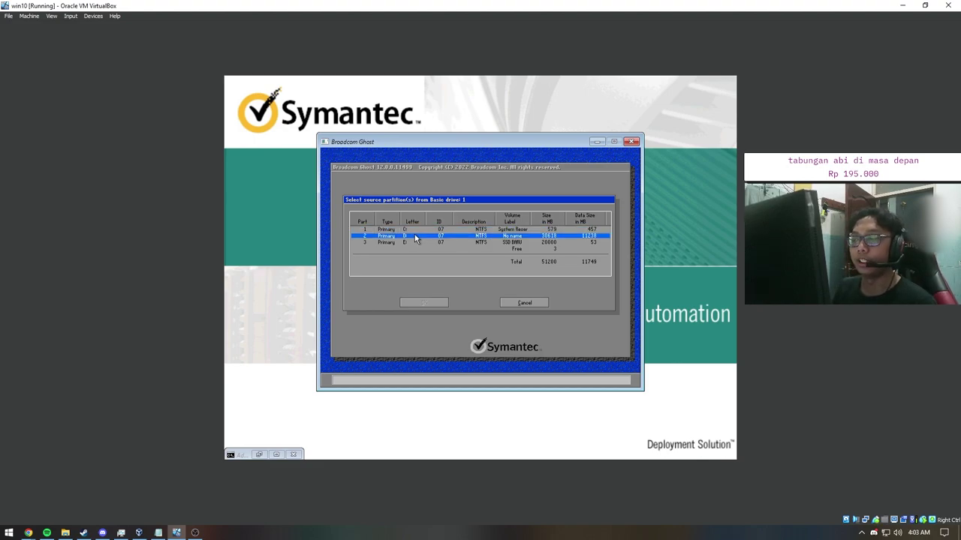
left_click(408, 239)
left_click(421, 230)
left_click(420, 230)
left_click(519, 242)
left_click(519, 242)
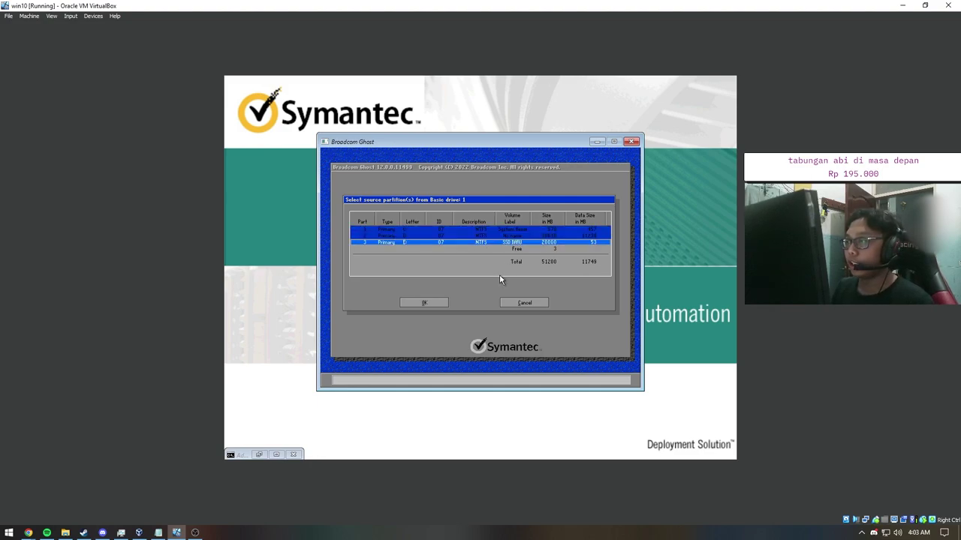
Step: Cancel the partition selection and start Local > Partition > To Image again
left_click(509, 302)
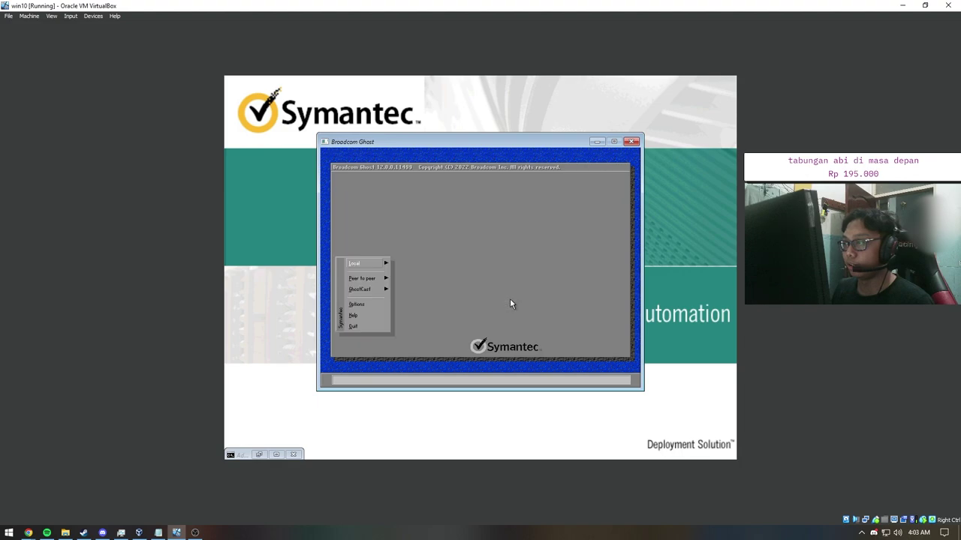
mouse_move(379, 263)
mouse_move(405, 275)
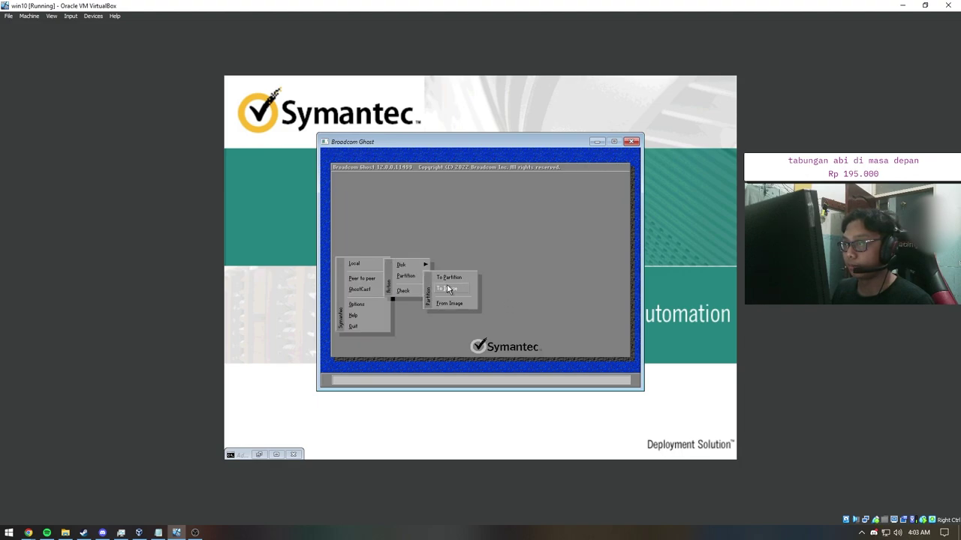
left_click(448, 289)
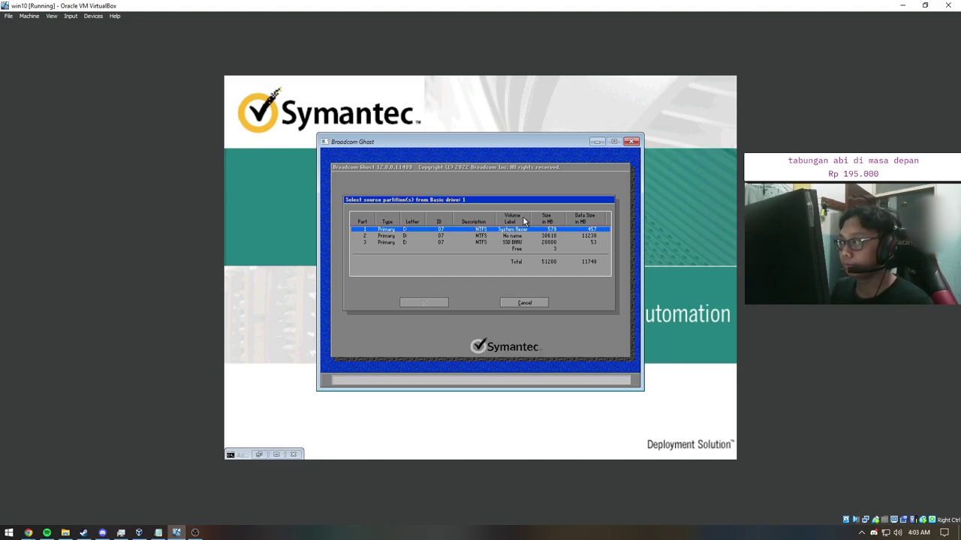
Step: Select the 30618 MB D: partition as the source, along with the E: SSD BARU partition
left_click(452, 236)
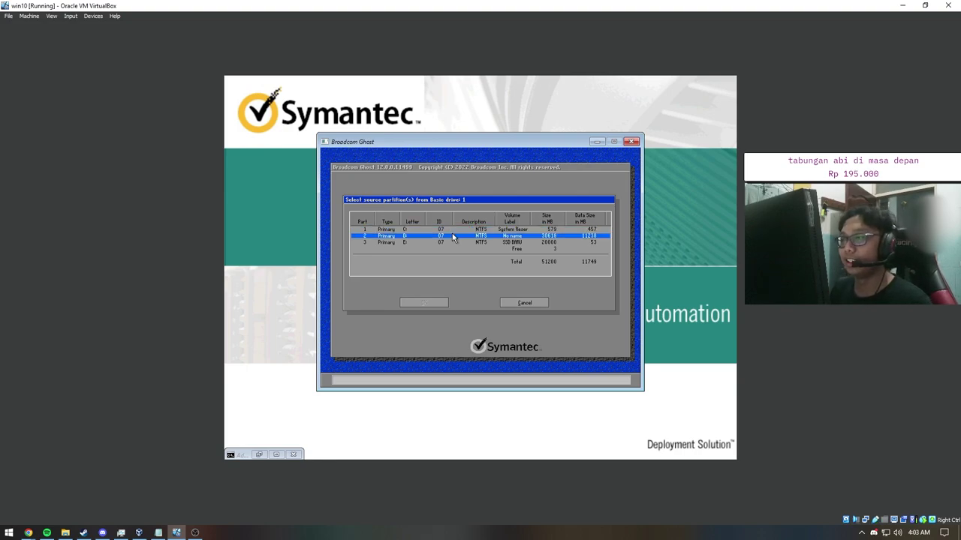
left_click(405, 236)
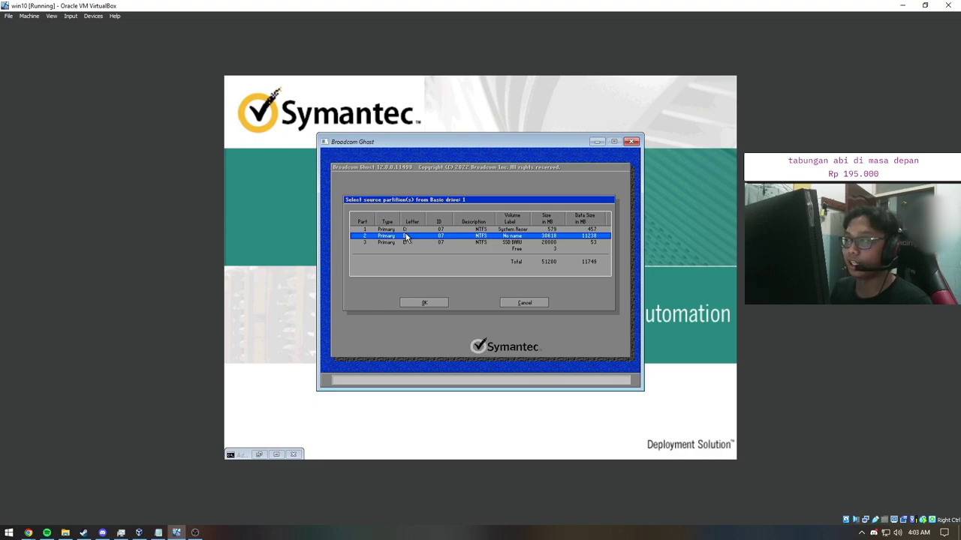
left_click(580, 230, "ctrl")
left_click(579, 229, "ctrl")
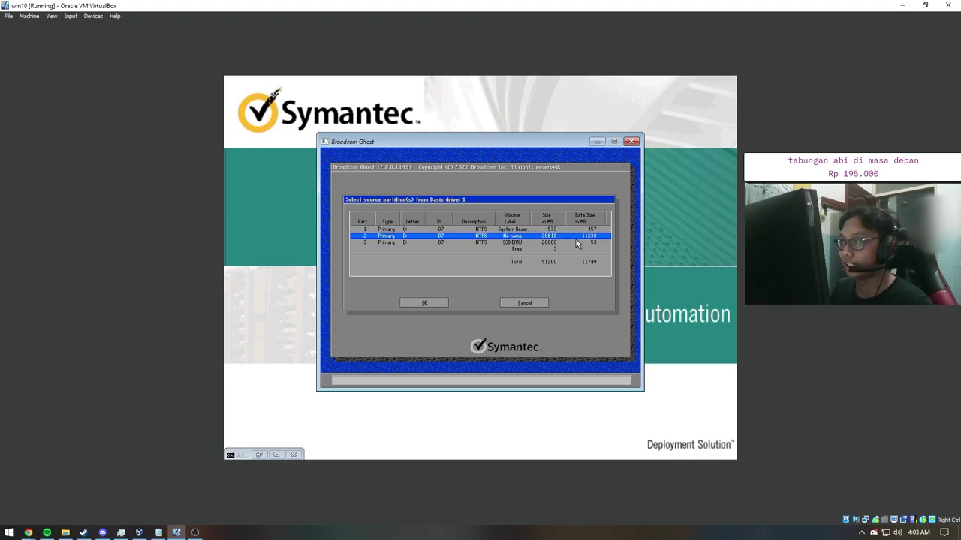
left_click(515, 243, "ctrl")
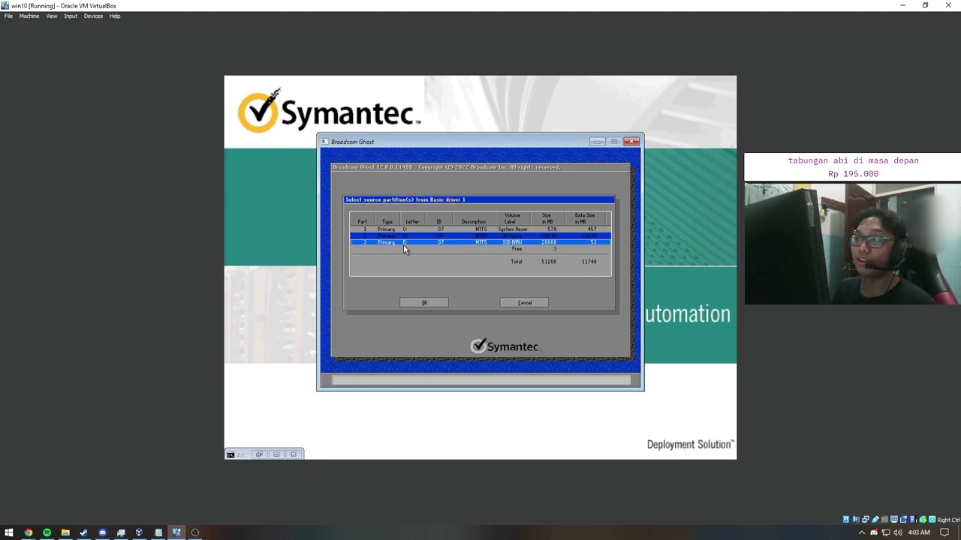
Step: Deselect E: and confirm the D: partition as the only source partition
left_click(515, 243, "ctrl")
left_click(441, 303)
left_click(439, 303)
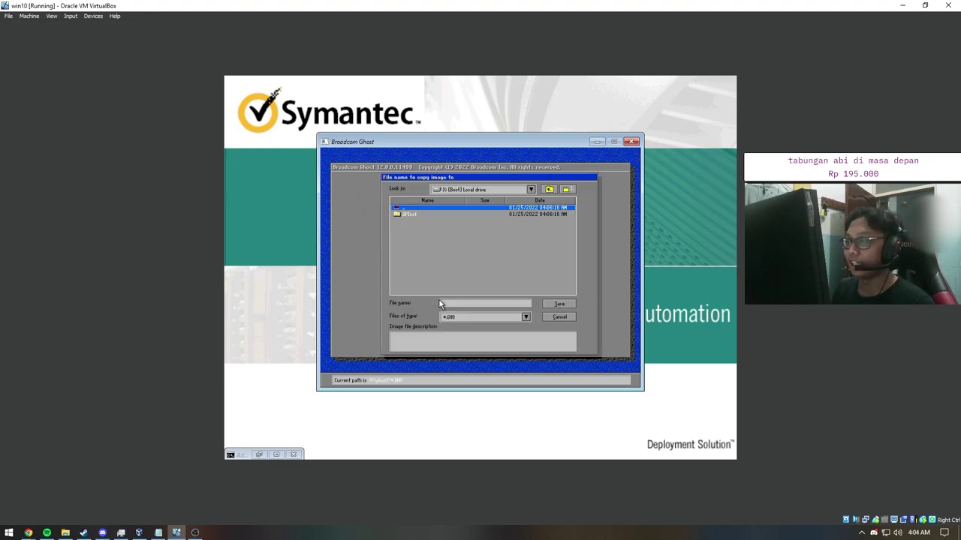
Step: Set the image destination drive to E: SSD BARU
left_click(530, 189)
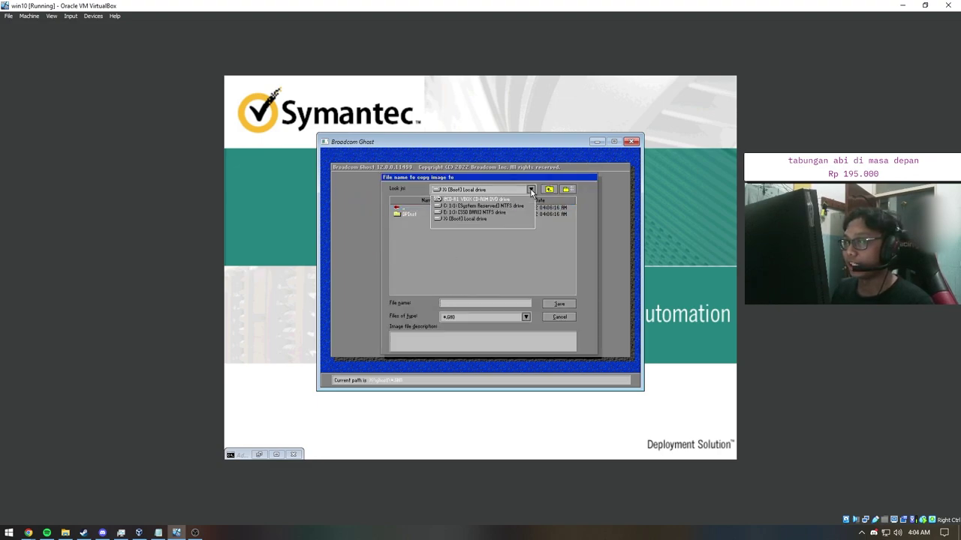
left_click(468, 213)
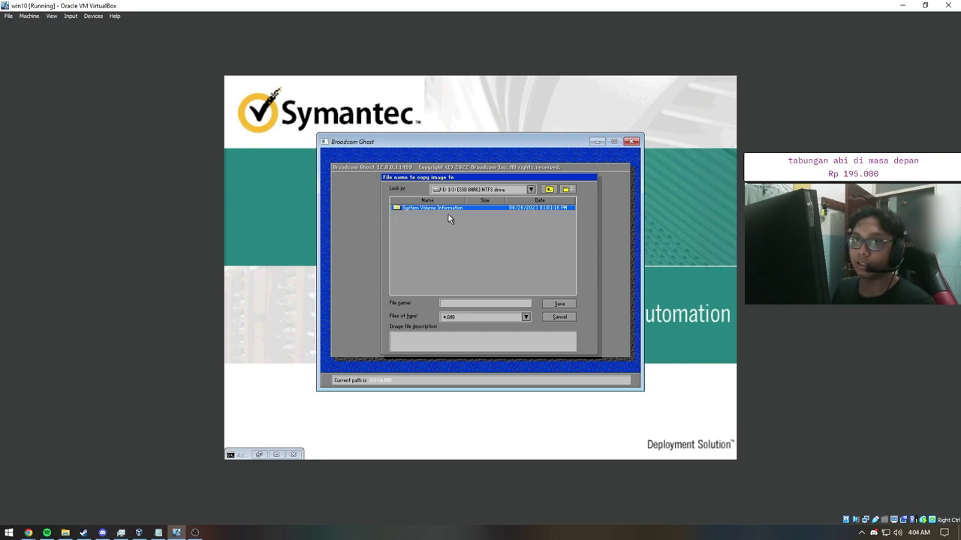
left_click(531, 190)
left_click(532, 190)
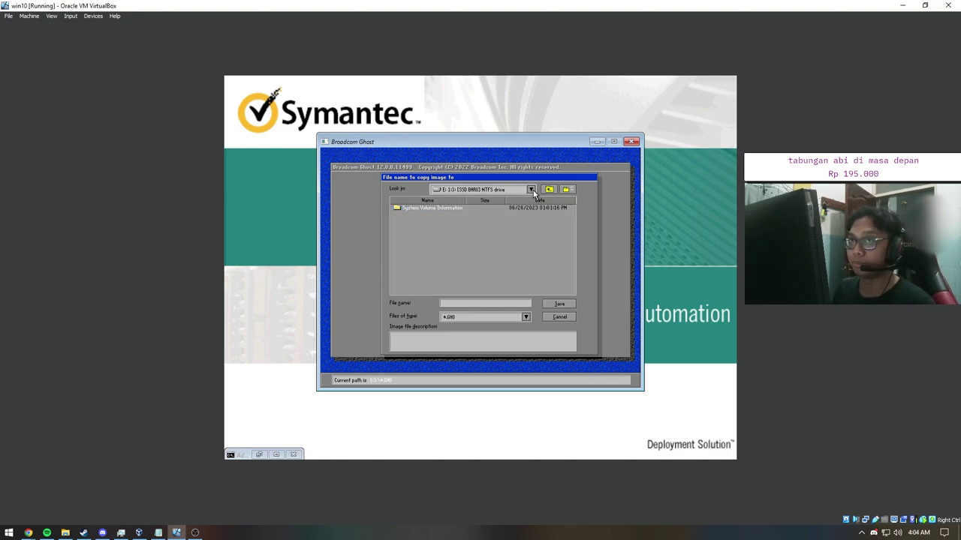
left_click(532, 190)
left_click(532, 189)
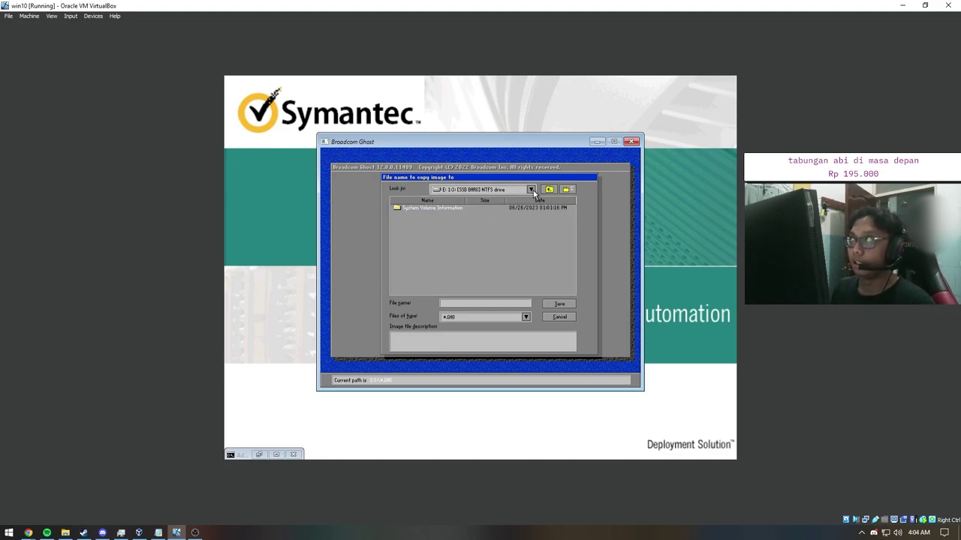
left_click(532, 190)
left_click(531, 190)
left_click(531, 190)
left_click(532, 189)
left_click(532, 190)
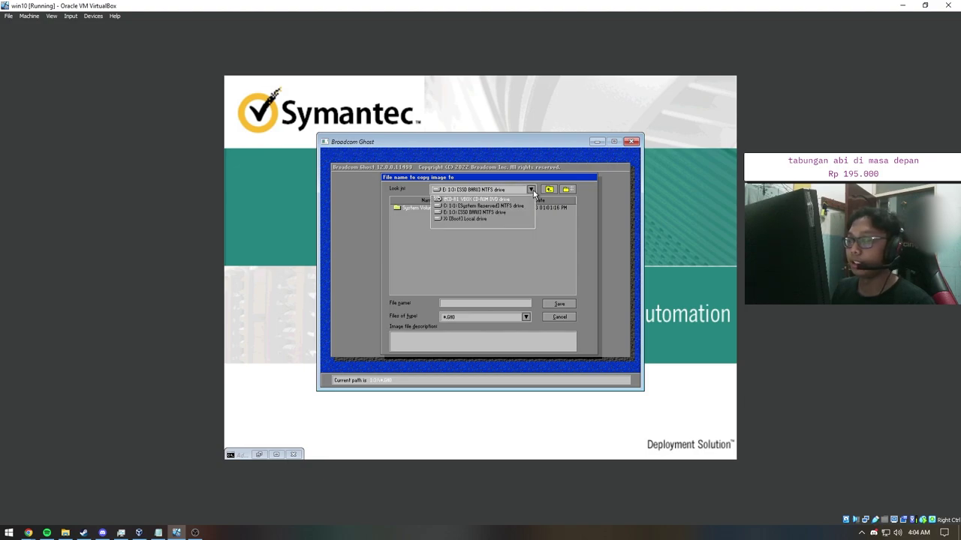
left_click(461, 213)
Step: Save the image as windows10 with file type *.GHO
left_click(452, 304)
type("windos")
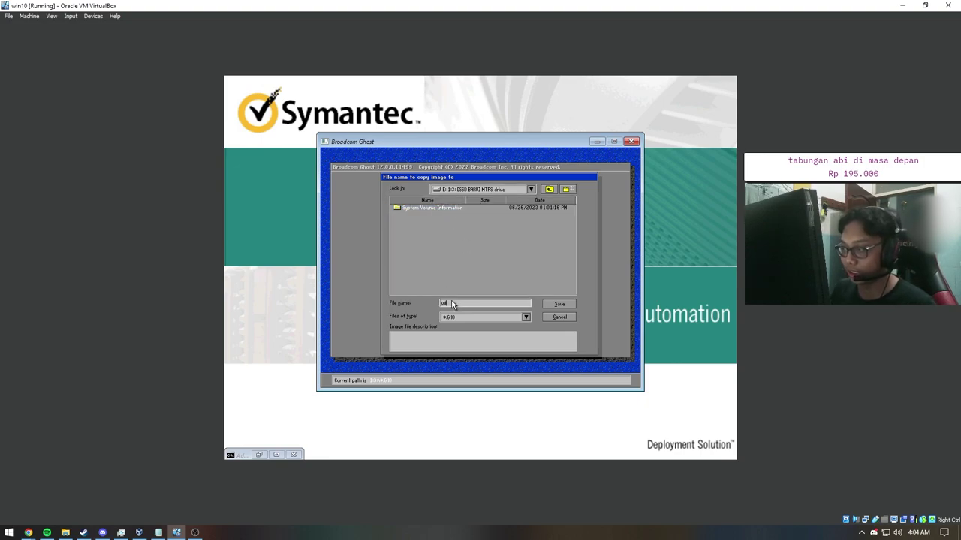
double_click(482, 303)
type("wind")
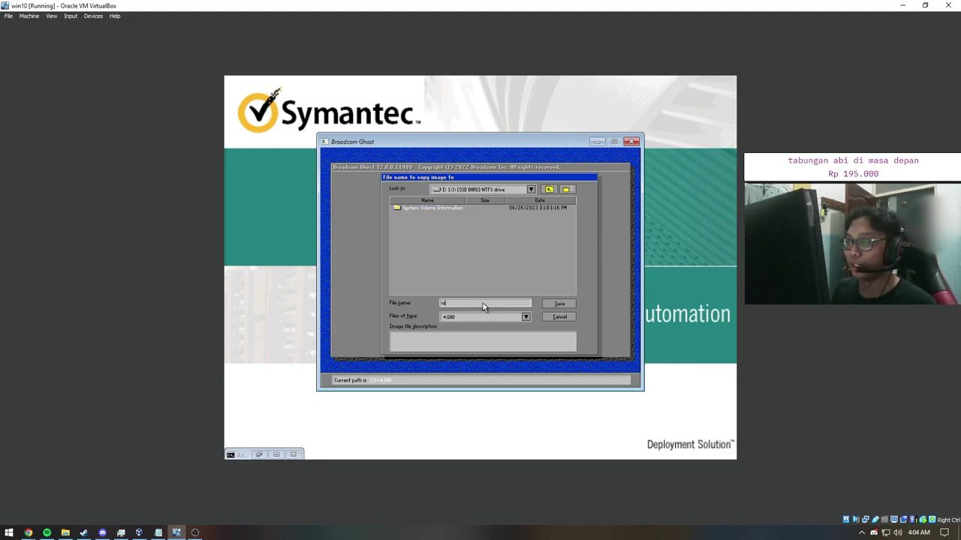
type("ows10")
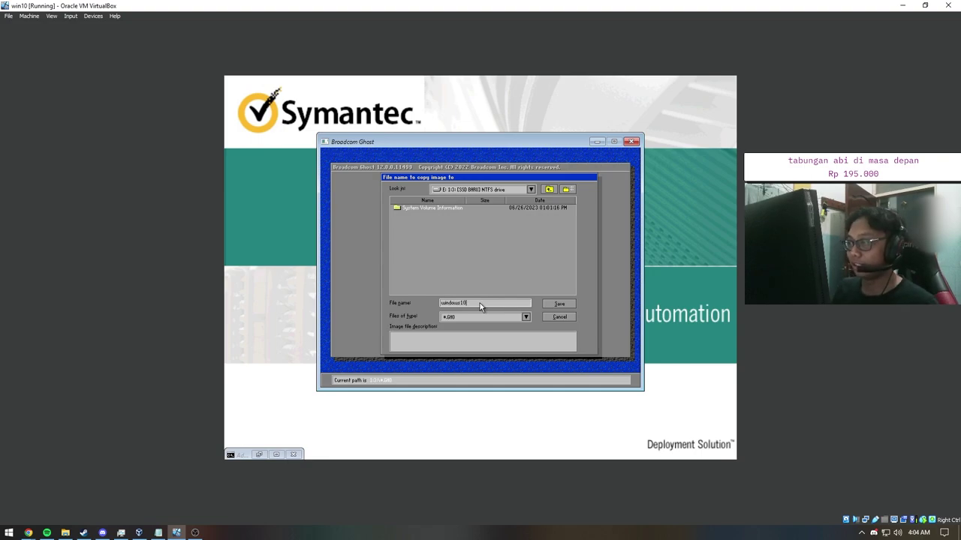
left_click(498, 317)
left_click(509, 323)
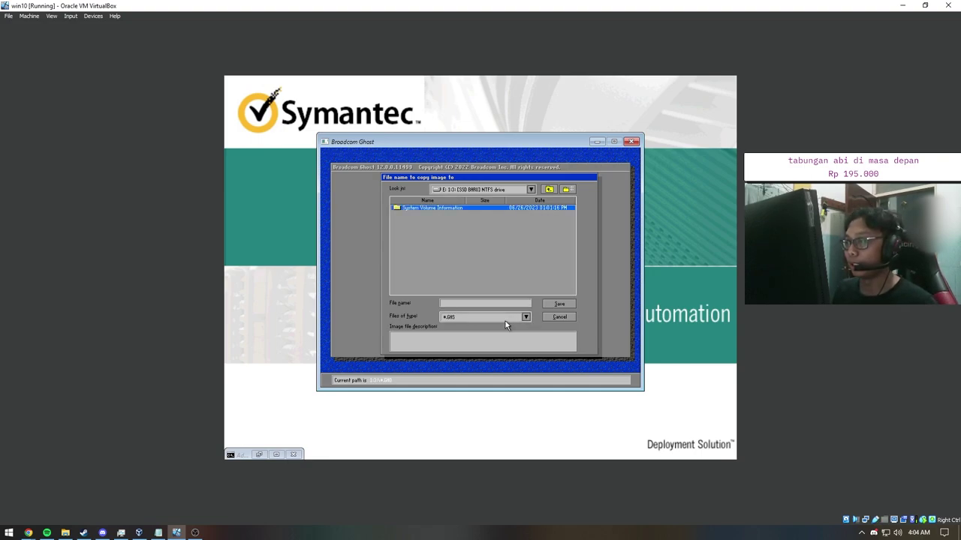
scroll(518, 318, "up", 3)
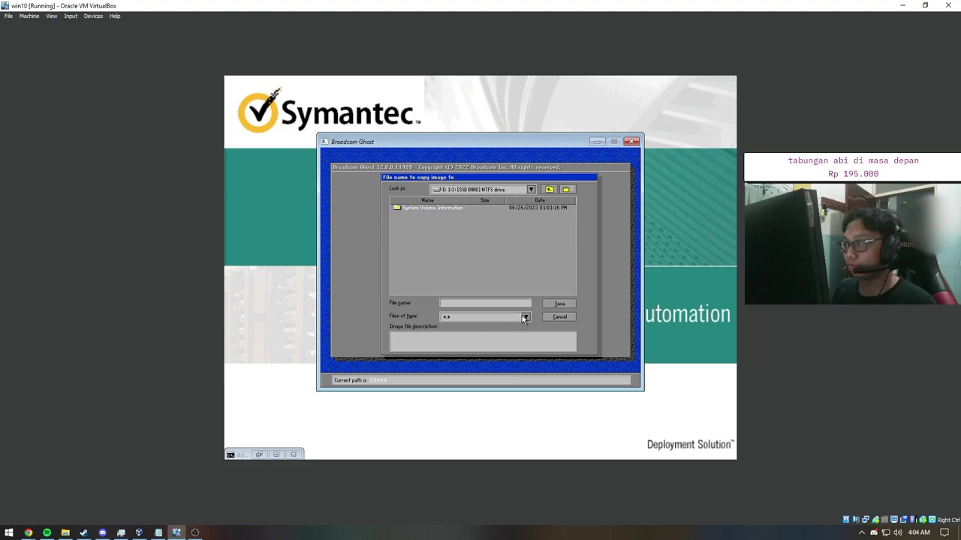
left_click(526, 317)
left_click(454, 333)
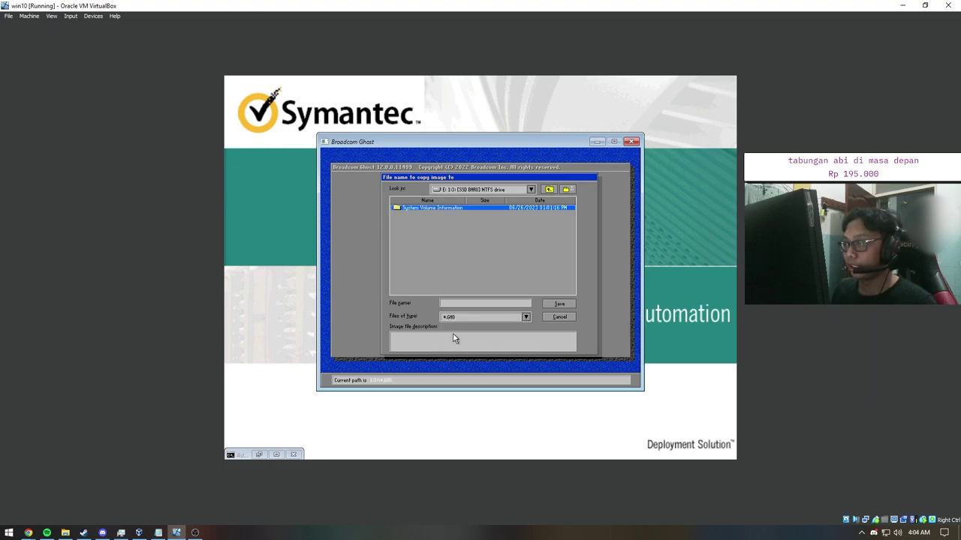
left_click(456, 307)
type("windows10")
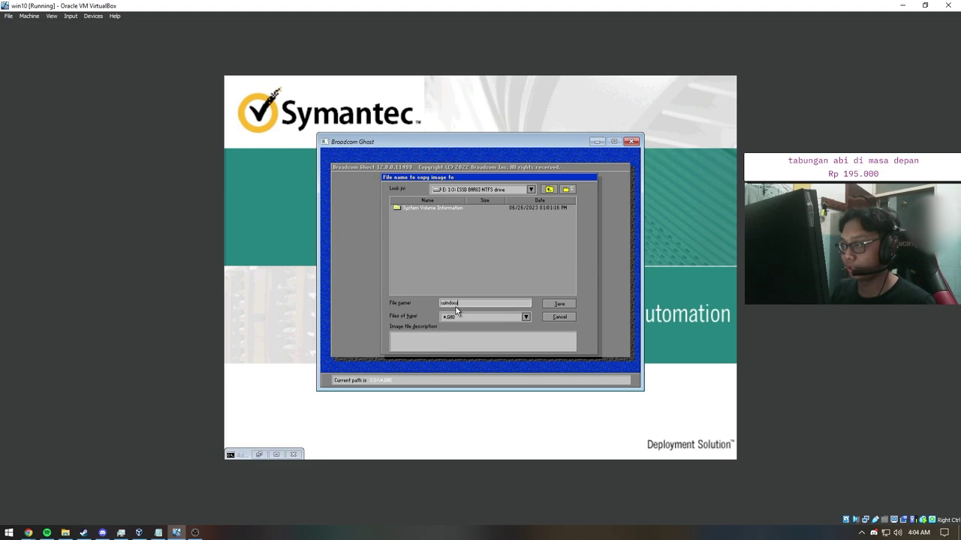
left_click(559, 304)
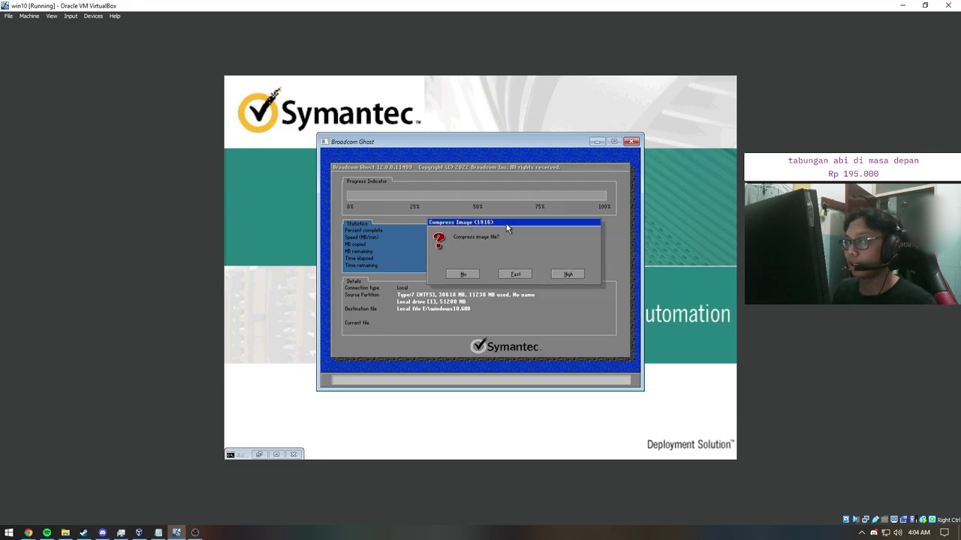
Step: Choose Fast compression and confirm Yes to start writing E:\windows10.GHO
left_click_drag(532, 225, 555, 225)
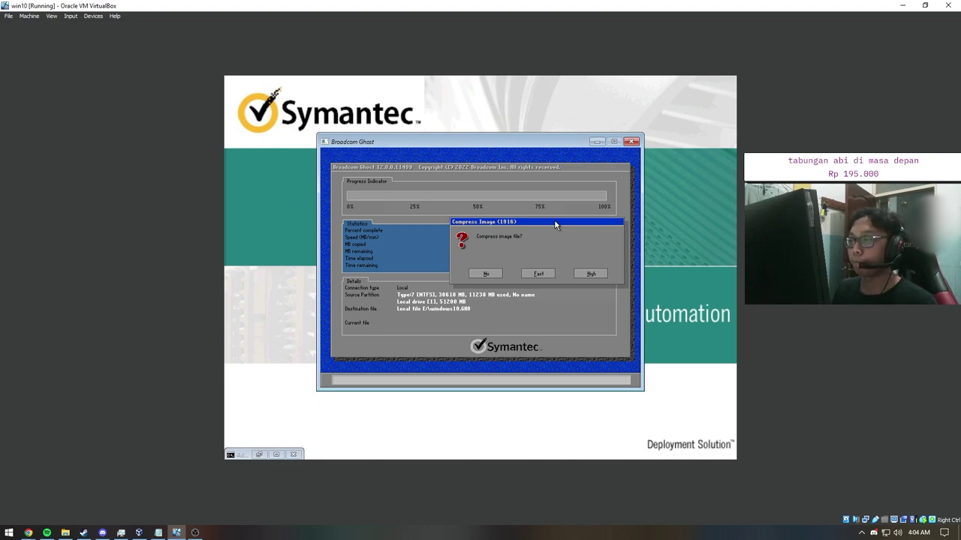
left_click(538, 275)
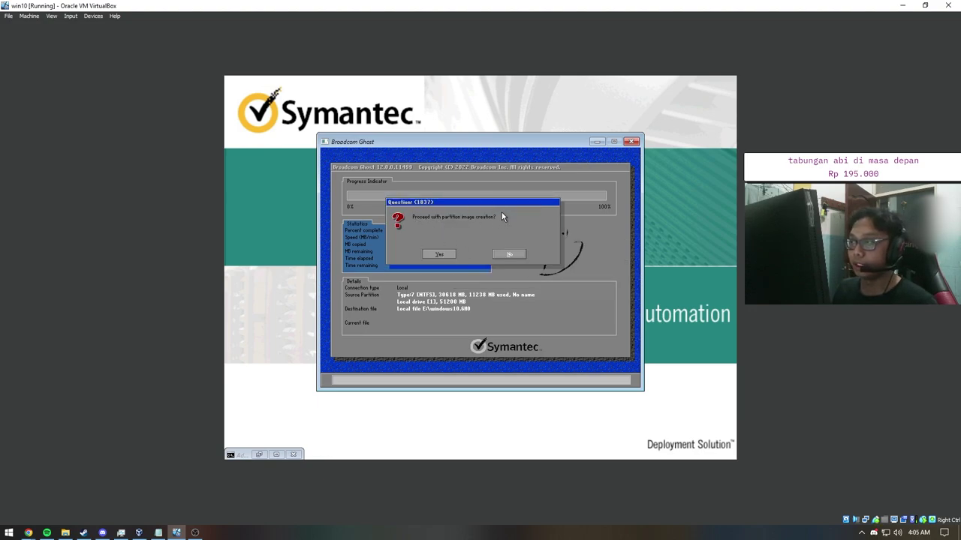
left_click(450, 254)
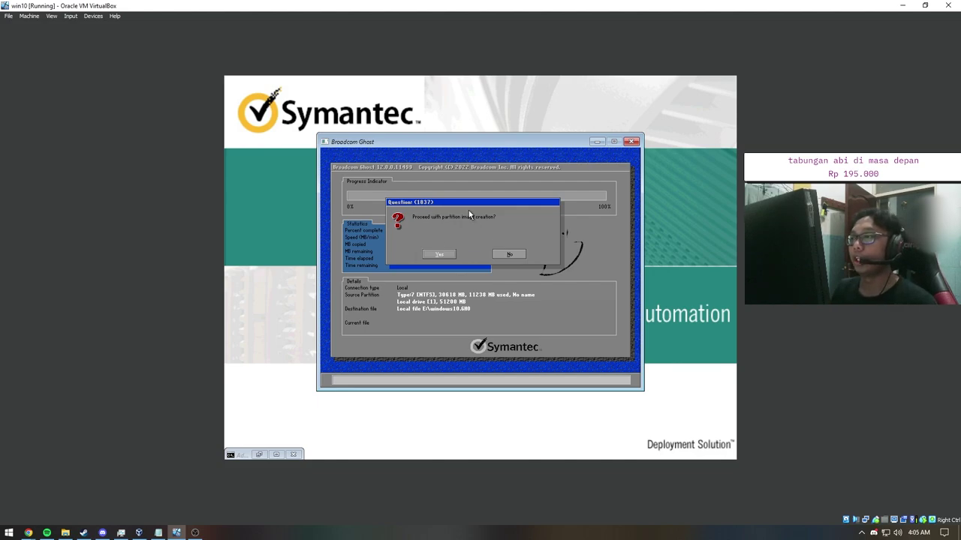
left_click(440, 255)
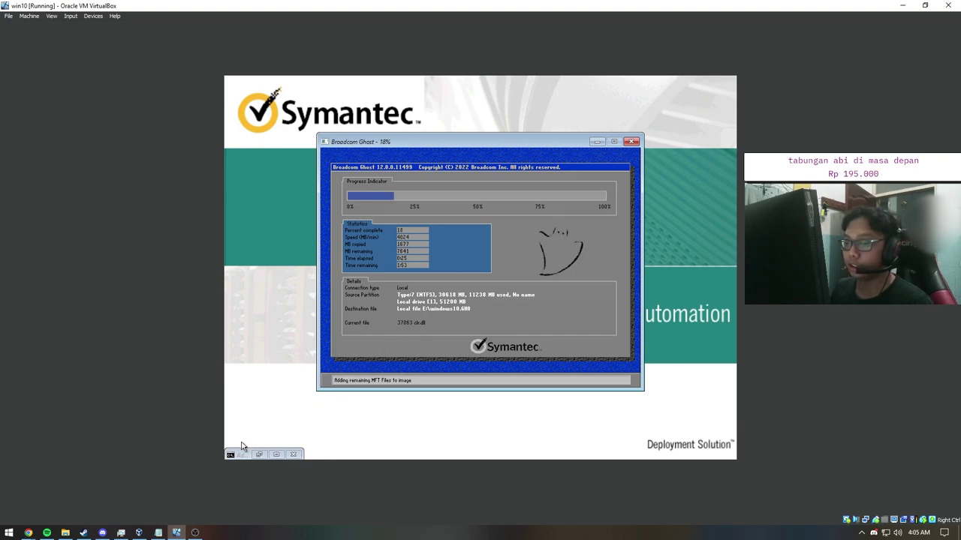
left_click(158, 533)
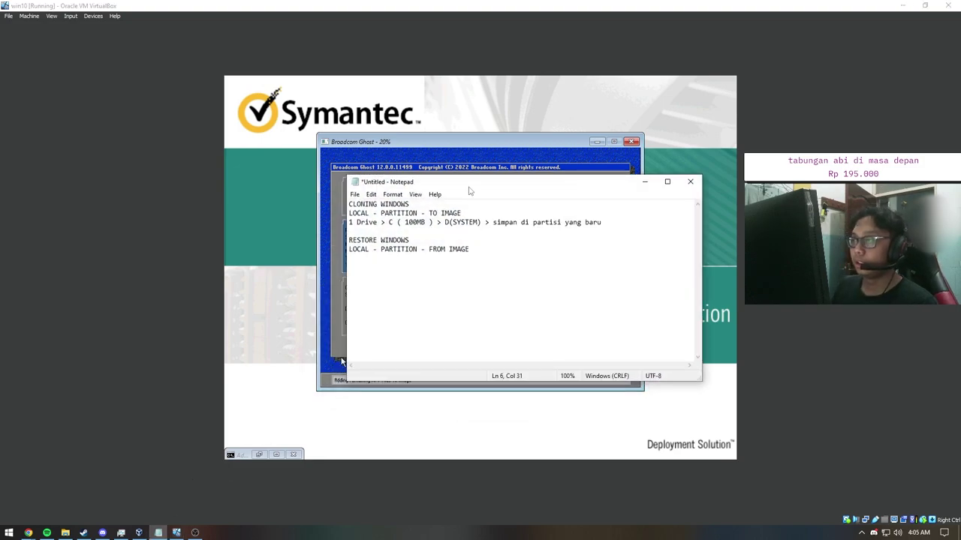
left_click_drag(469, 182, 417, 174)
left_click_drag(651, 373, 736, 462)
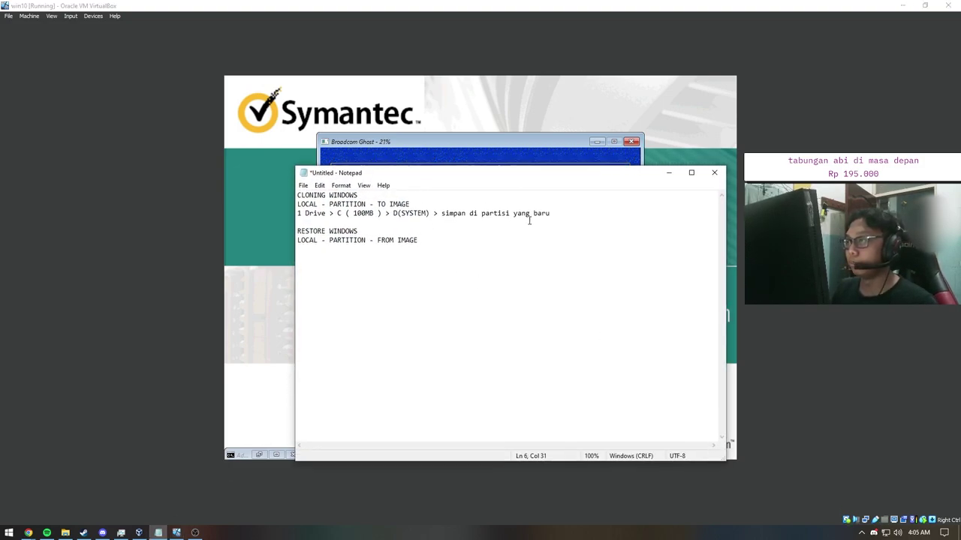
left_click_drag(506, 178, 513, 218)
scroll(453, 261, "up", 3, "ctrl")
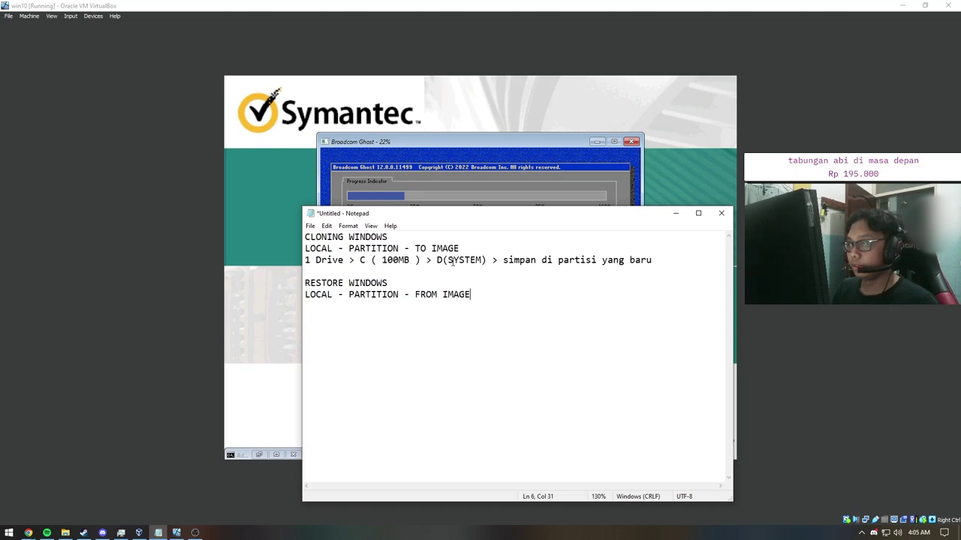
scroll(390, 217, "up", 2, "ctrl")
left_click_drag(394, 218, 359, 208)
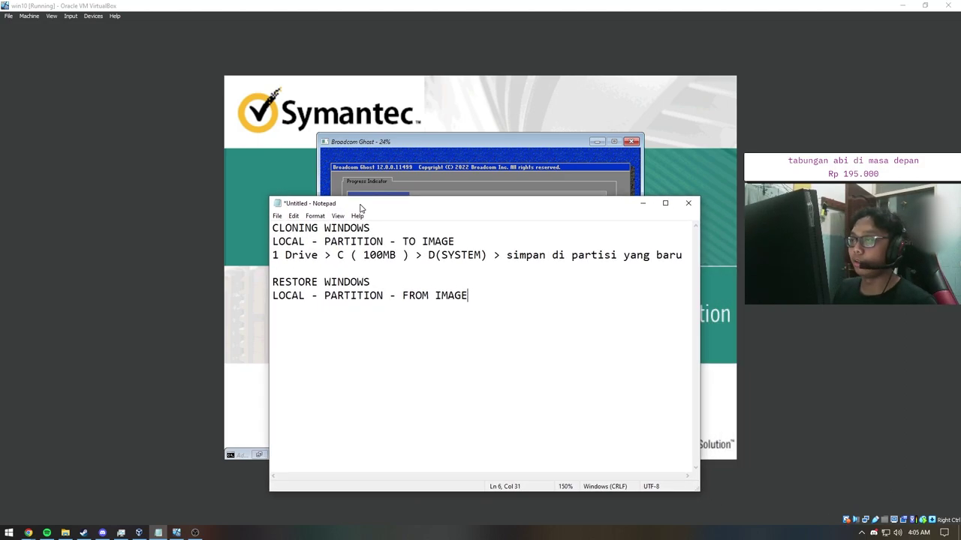
left_click_drag(286, 228, 366, 219)
left_click(285, 242)
left_click_drag(285, 242, 384, 242)
left_click(307, 242)
left_click(383, 241)
left_click_drag(409, 242, 459, 243)
left_click(455, 241)
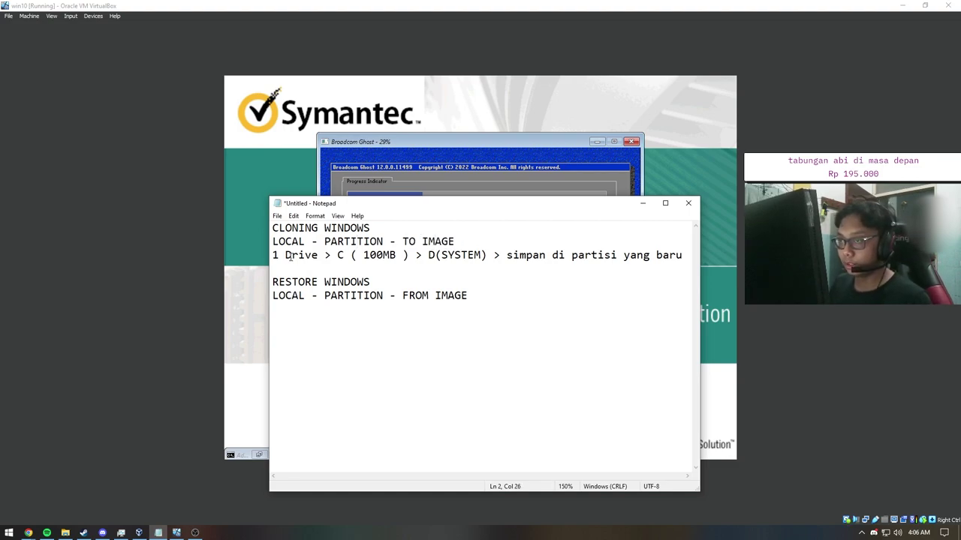
left_click_drag(273, 256, 294, 257)
left_click_drag(273, 255, 319, 255)
left_click(320, 255)
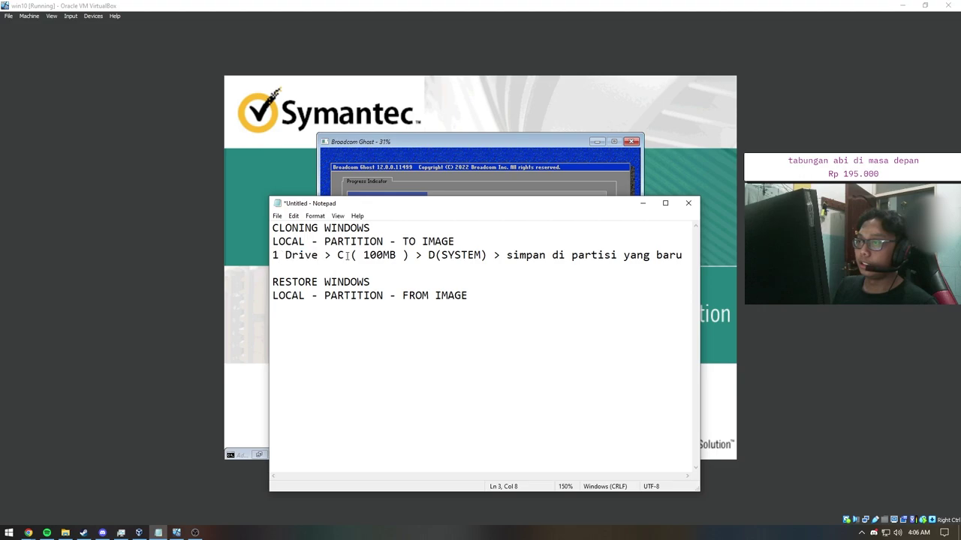
left_click_drag(275, 255, 319, 255)
left_click(319, 255)
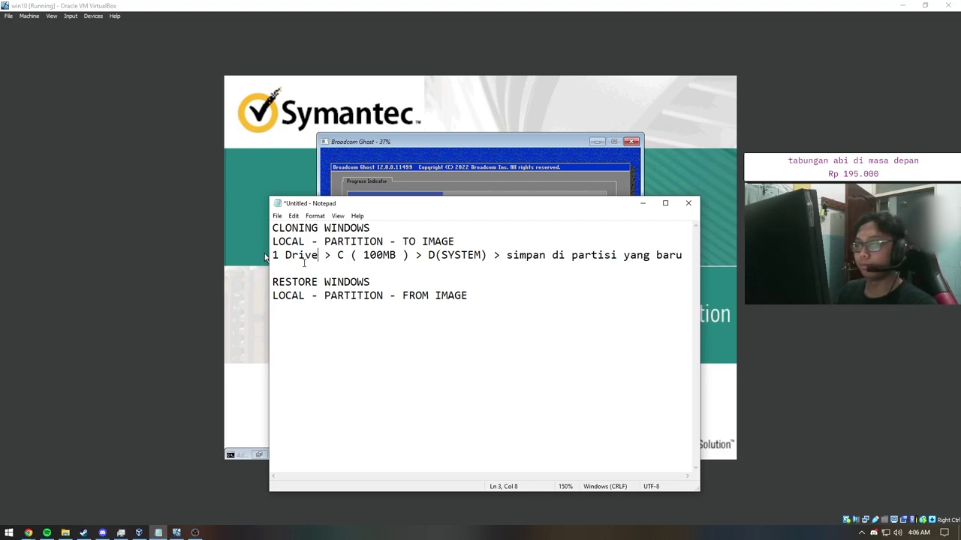
left_click(339, 256)
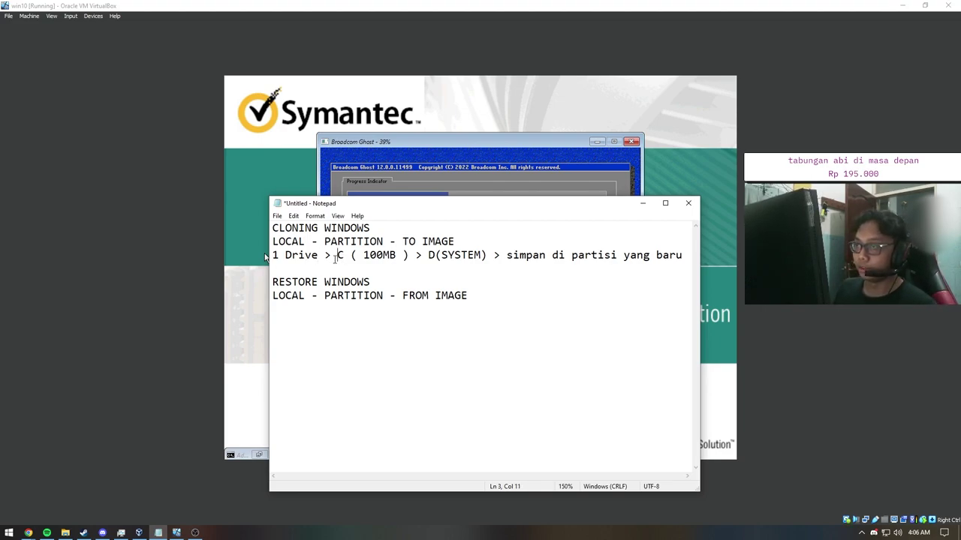
left_click(319, 256)
left_click(291, 256)
left_click_drag(266, 256, 319, 256)
left_click(319, 256)
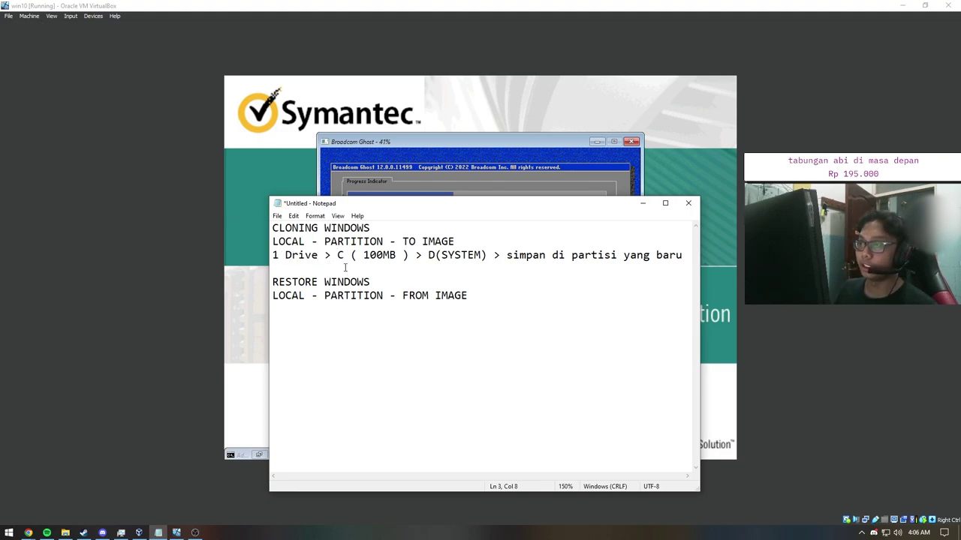
left_click_drag(337, 256, 409, 256)
left_click(337, 256)
left_click_drag(337, 256, 409, 255)
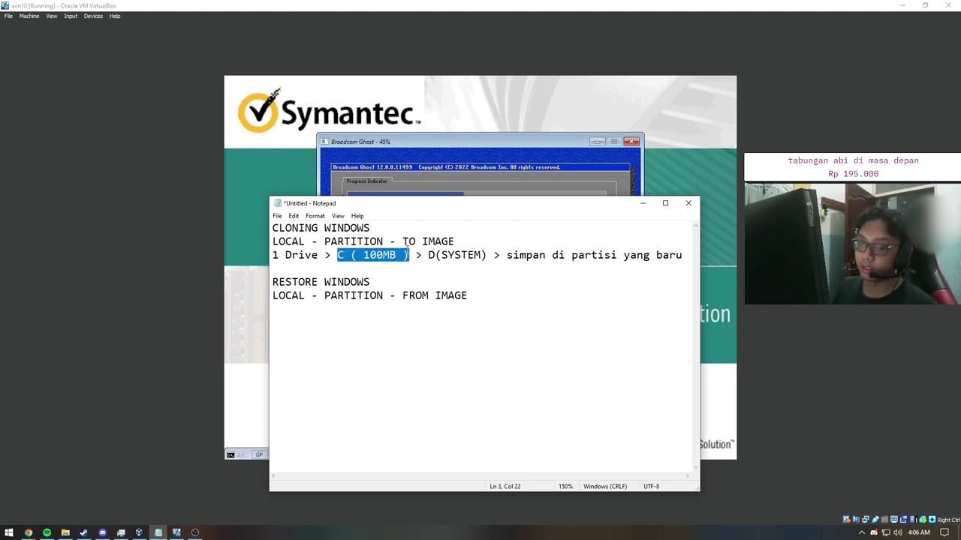
left_click(337, 256)
left_click_drag(337, 256, 409, 256)
left_click(409, 256)
left_click_drag(337, 256, 407, 256)
left_click(342, 256)
left_click(344, 255)
left_click(409, 256)
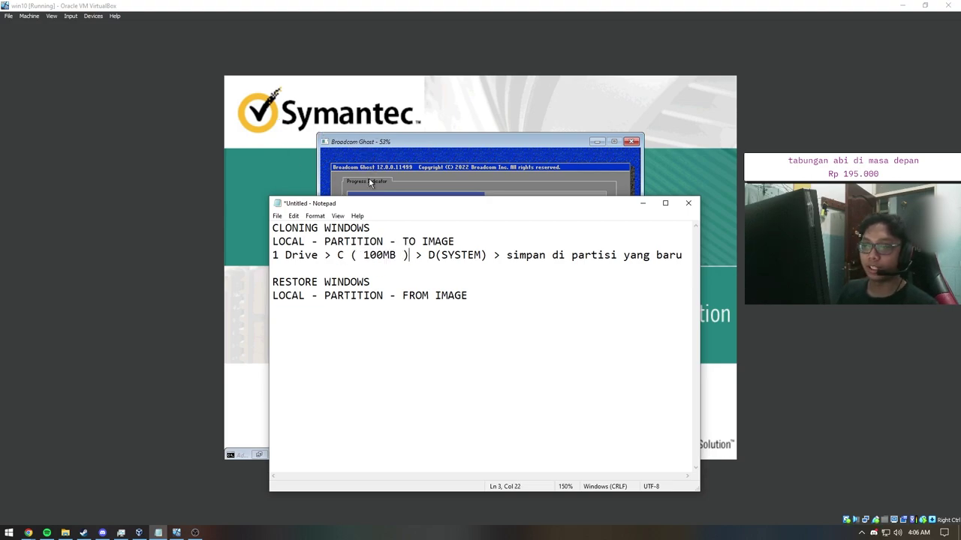
left_click_drag(339, 255, 410, 256)
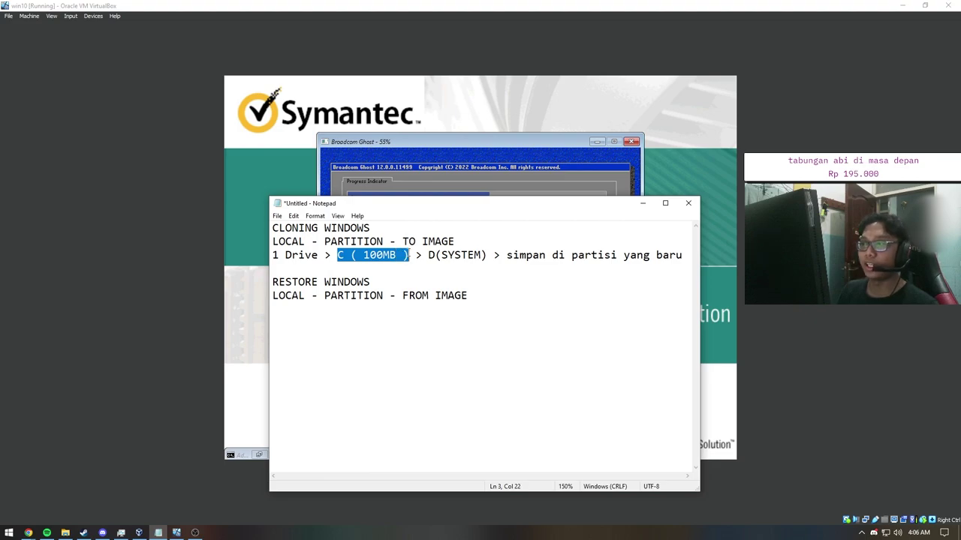
left_click(409, 255)
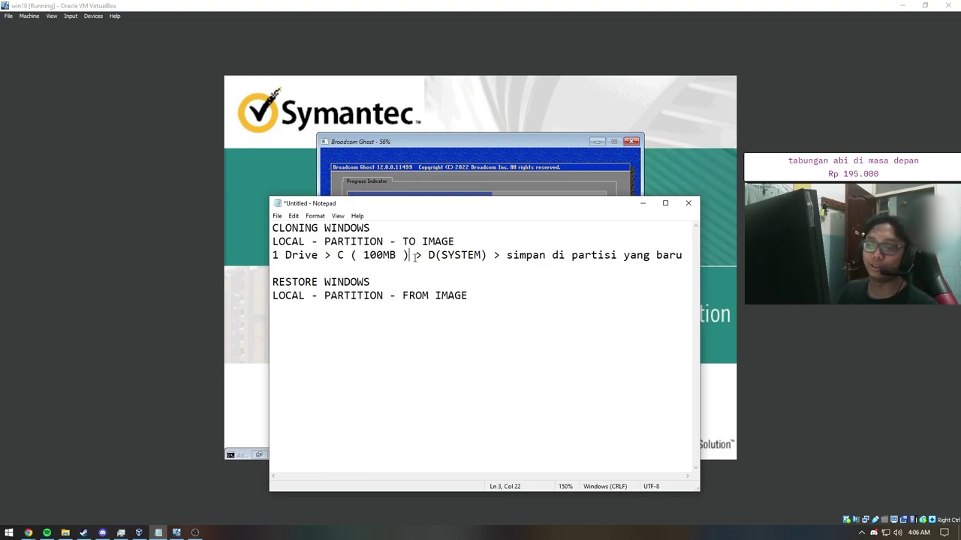
left_click_drag(429, 256, 484, 256)
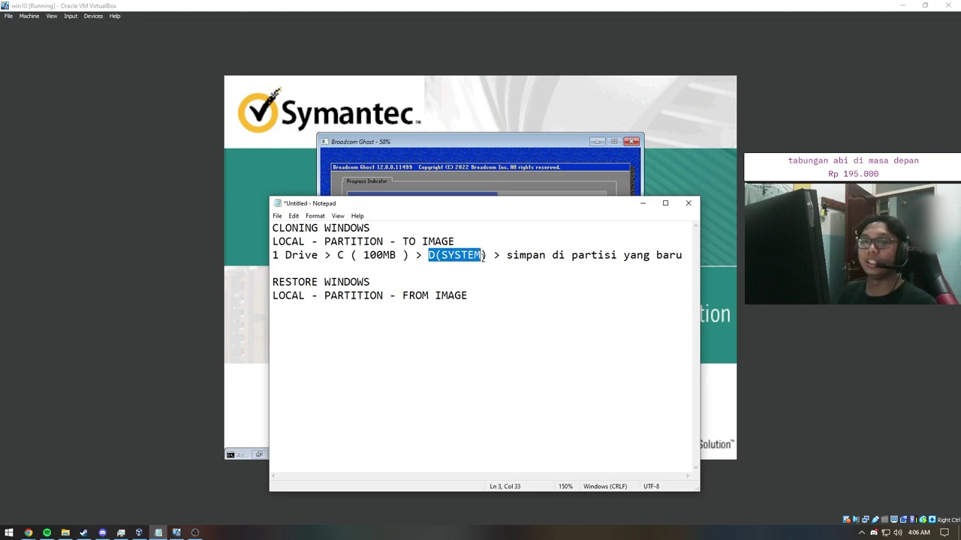
left_click(486, 256)
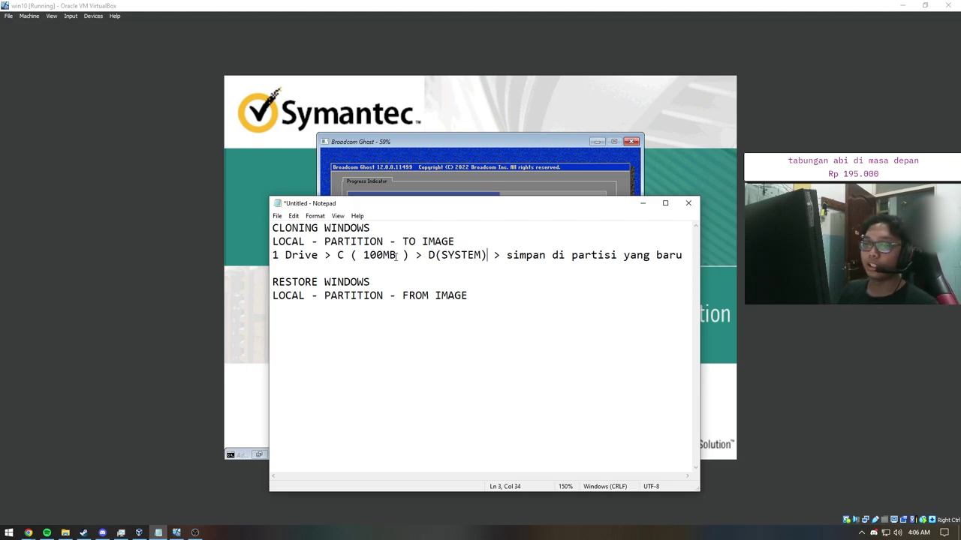
left_click_drag(364, 255, 403, 255)
left_click(369, 256)
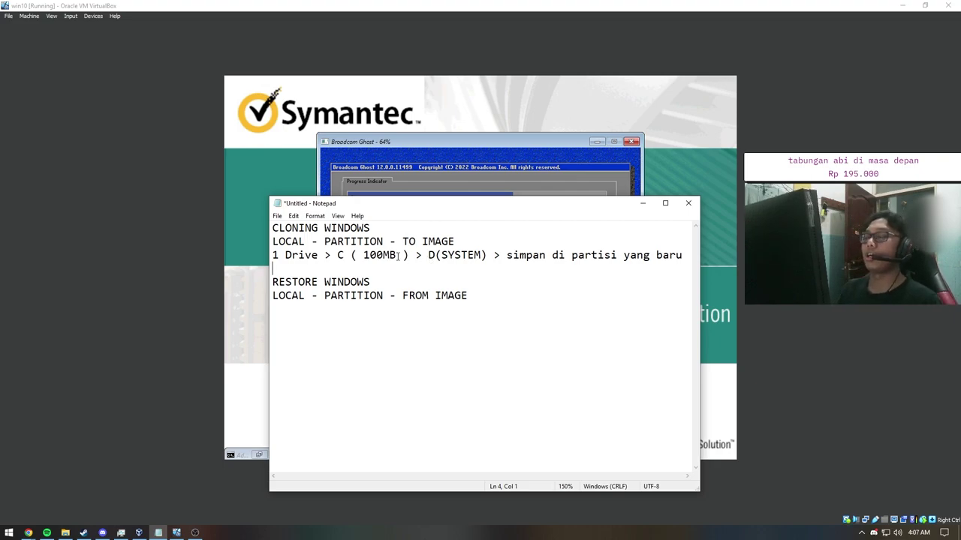
left_click_drag(397, 256, 358, 255)
left_click(363, 256)
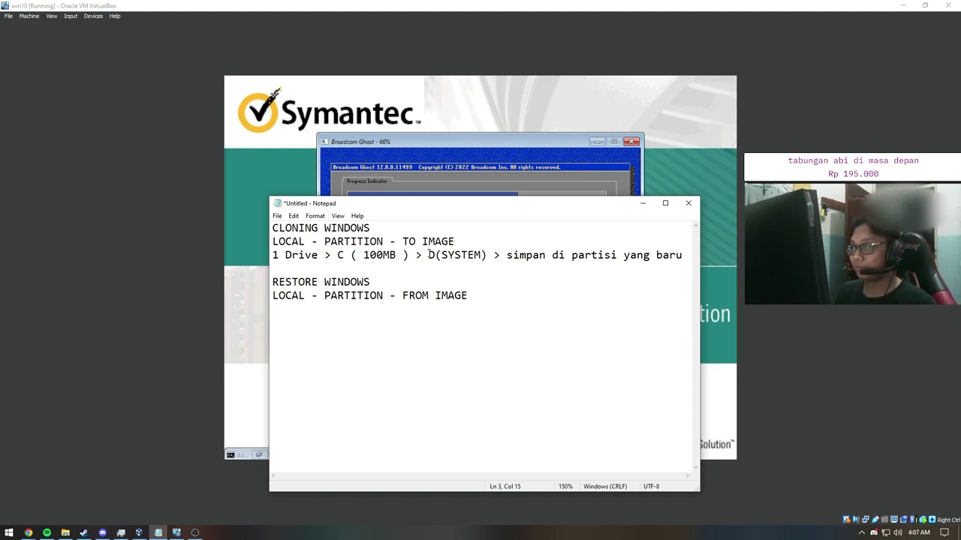
left_click_drag(429, 255, 444, 255)
left_click(441, 255)
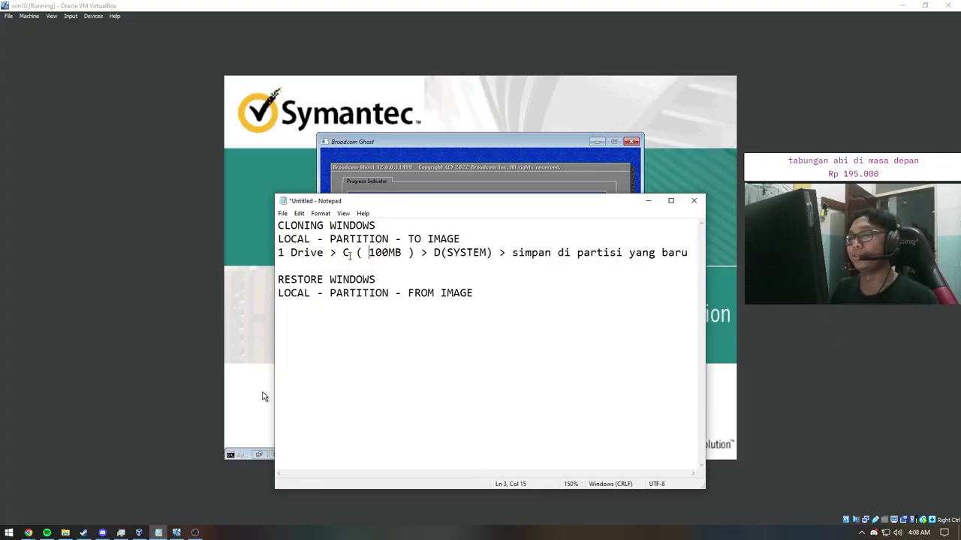
left_click_drag(342, 255, 415, 253)
left_click_drag(421, 203, 415, 180)
left_click_drag(335, 230, 396, 230)
key("Down")
left_click(396, 230)
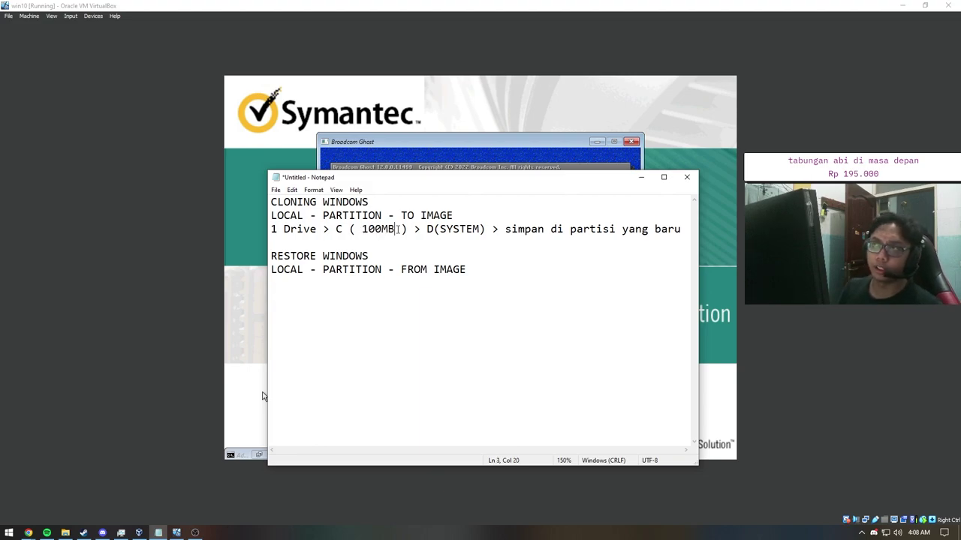
key("Right")
key("Right")
key("shift+Left")
key("shift+Left")
key("shift+Left")
key("shift+Left")
key("shift+Left")
key("shift+Left")
key("shift+Left")
key("shift+Left")
key("shift+Left")
key("shift+Left")
key("shift+Left")
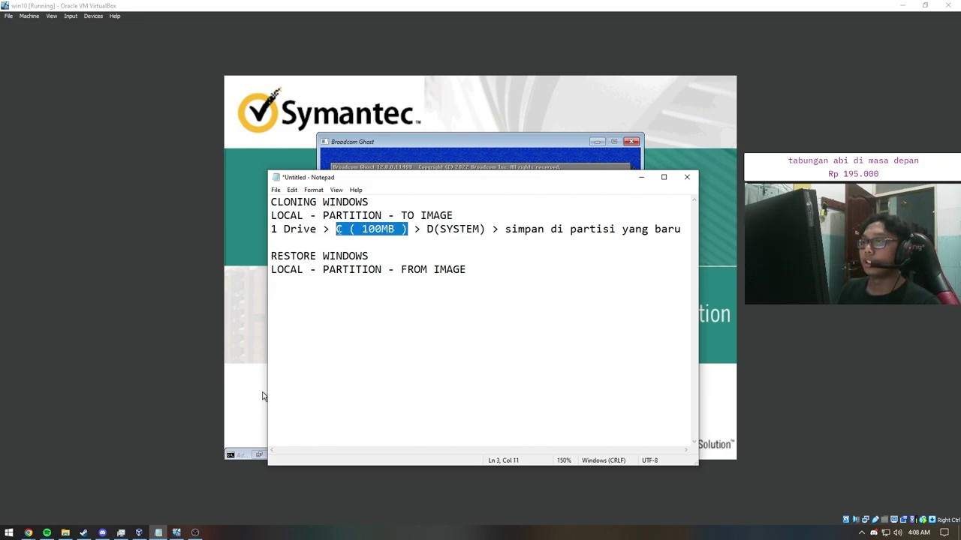
left_click_drag(425, 230, 488, 230)
left_click(489, 229)
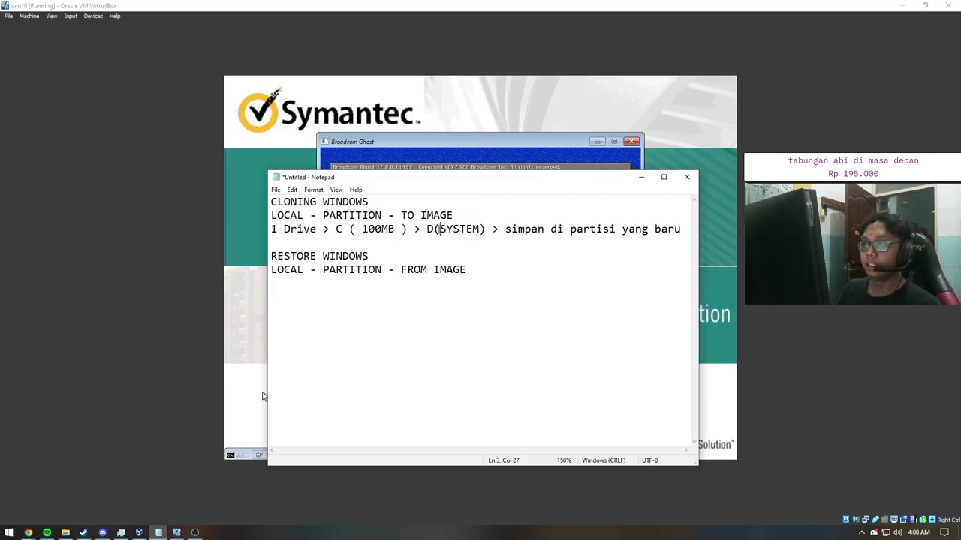
left_click_drag(426, 229, 486, 229)
left_click(486, 229)
left_click_drag(338, 230, 405, 229)
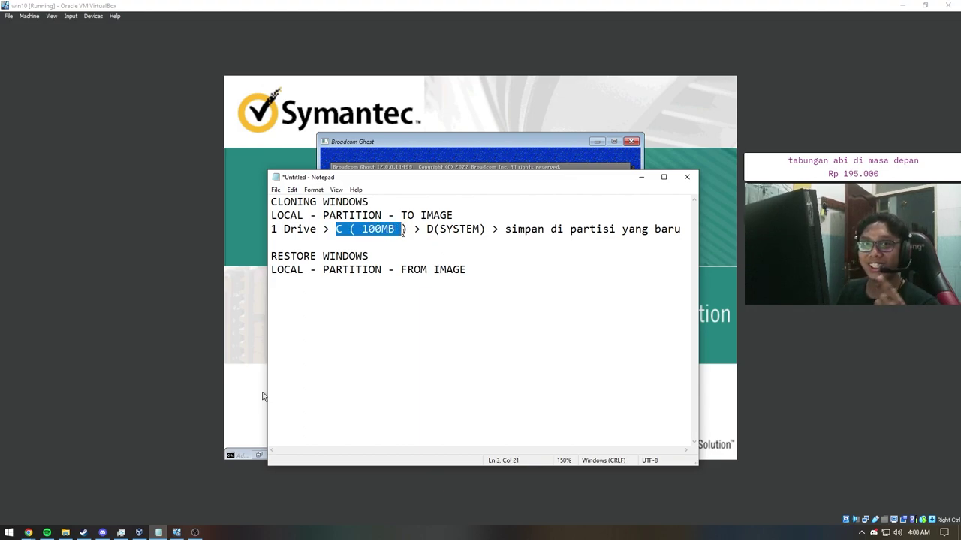
left_click(402, 230)
left_click_drag(409, 229, 335, 229)
left_click(336, 229)
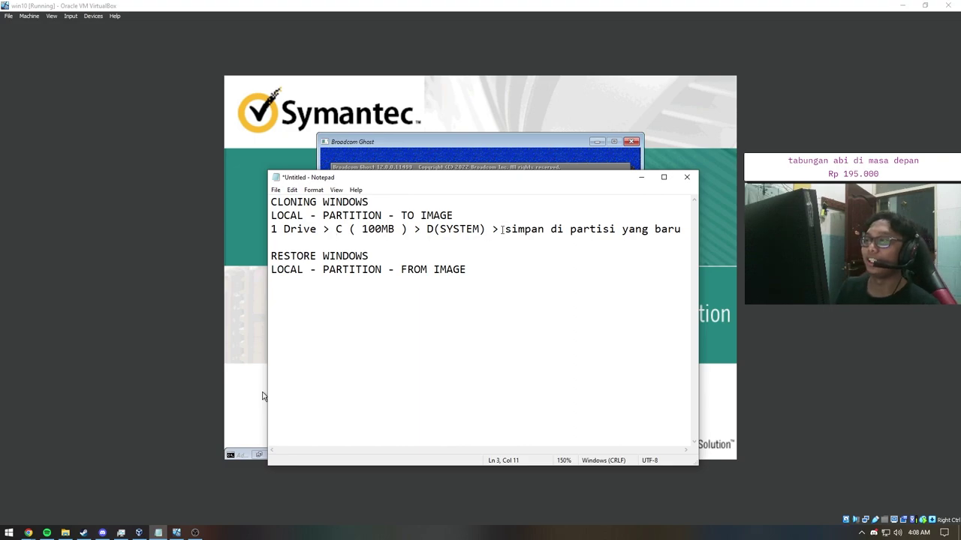
left_click_drag(427, 229, 487, 230)
left_click(412, 241)
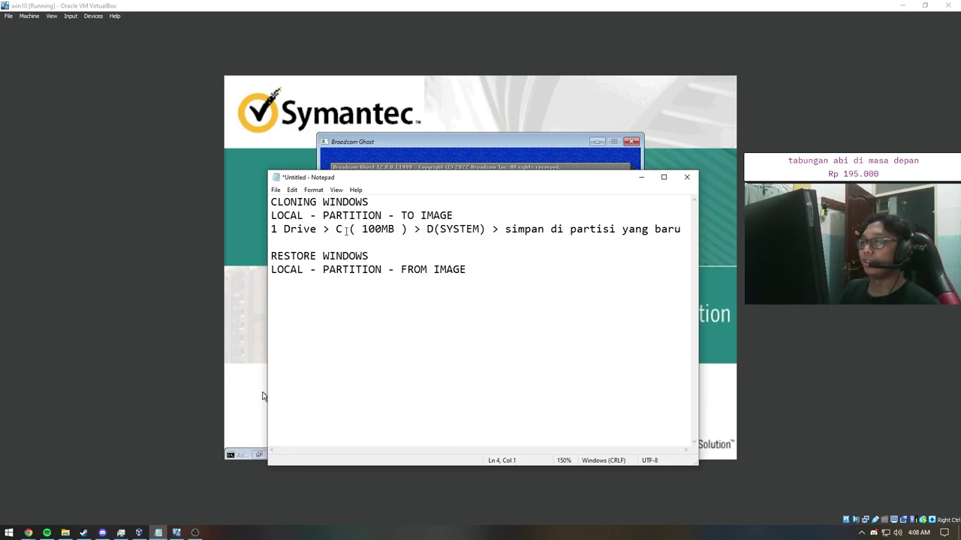
left_click_drag(426, 229, 488, 230)
left_click(488, 230)
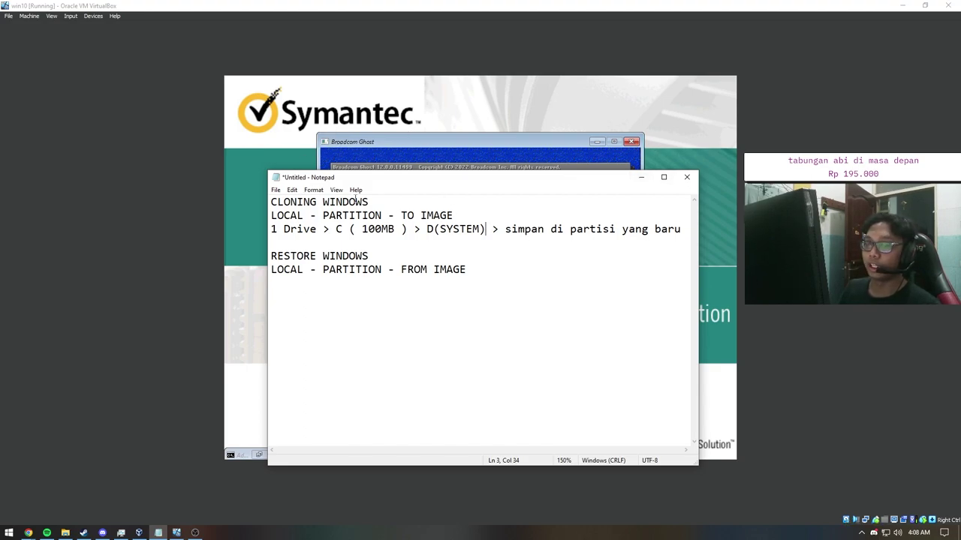
left_click(526, 229)
Step: Append '> E(SSD BARU)' to the end of the cloning line in Notepad
left_click(679, 230)
type("> E")
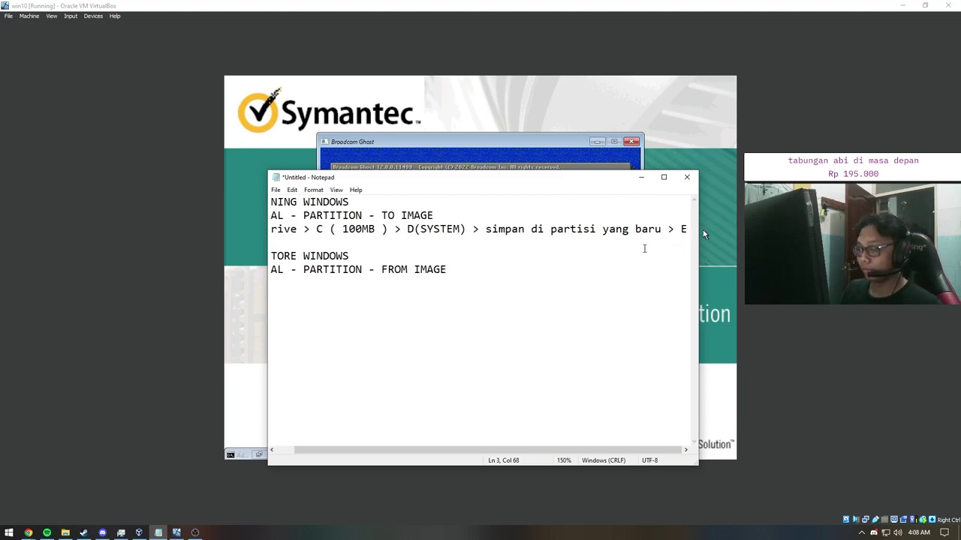
type("(")
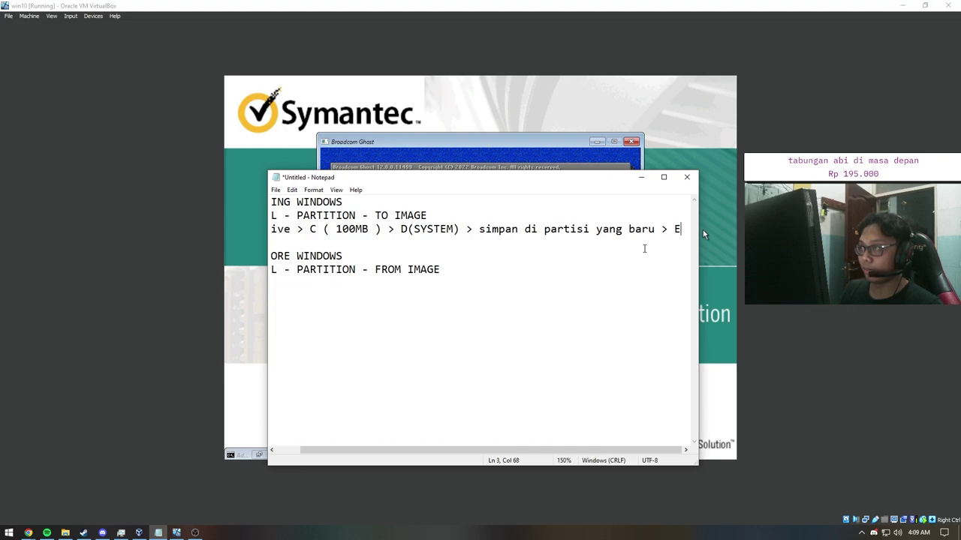
type("(SSD ")
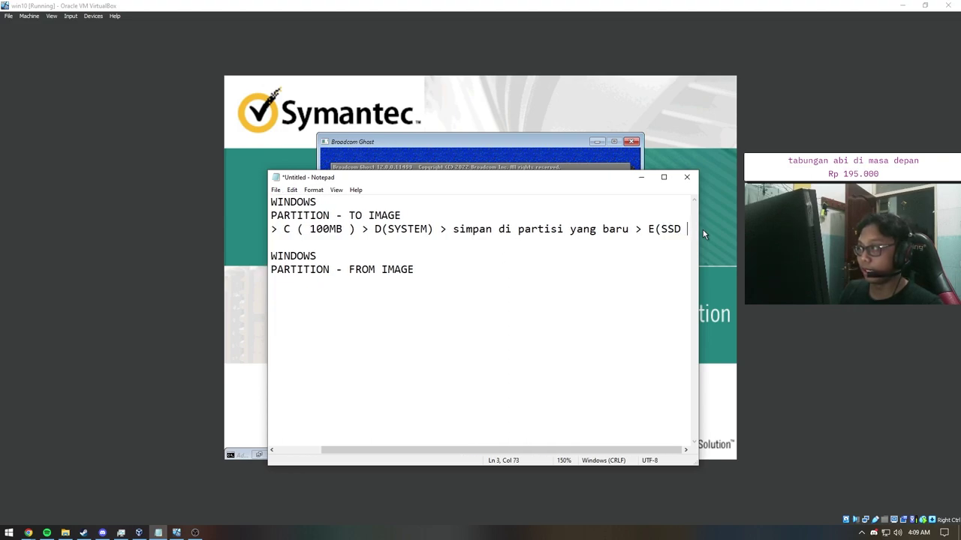
type("BARU)")
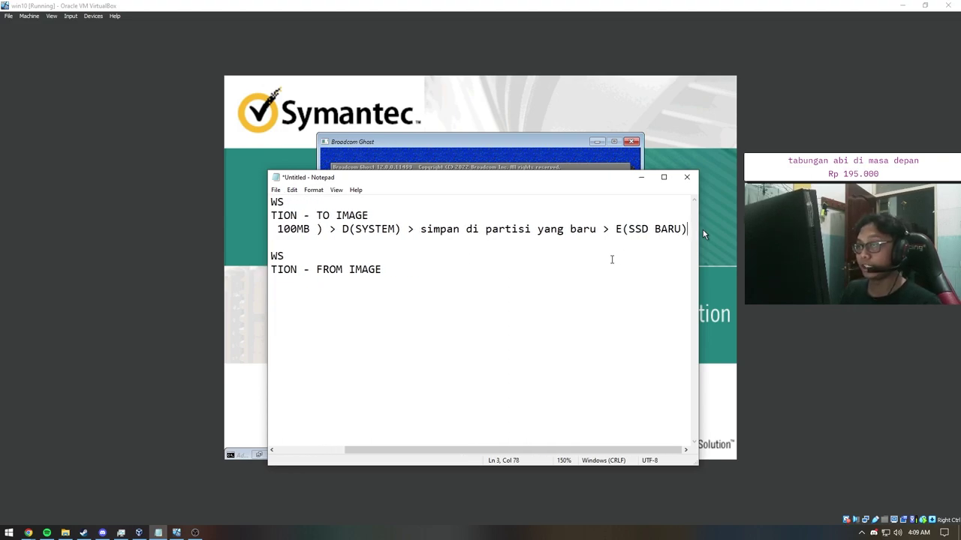
left_click_drag(552, 450, 484, 450)
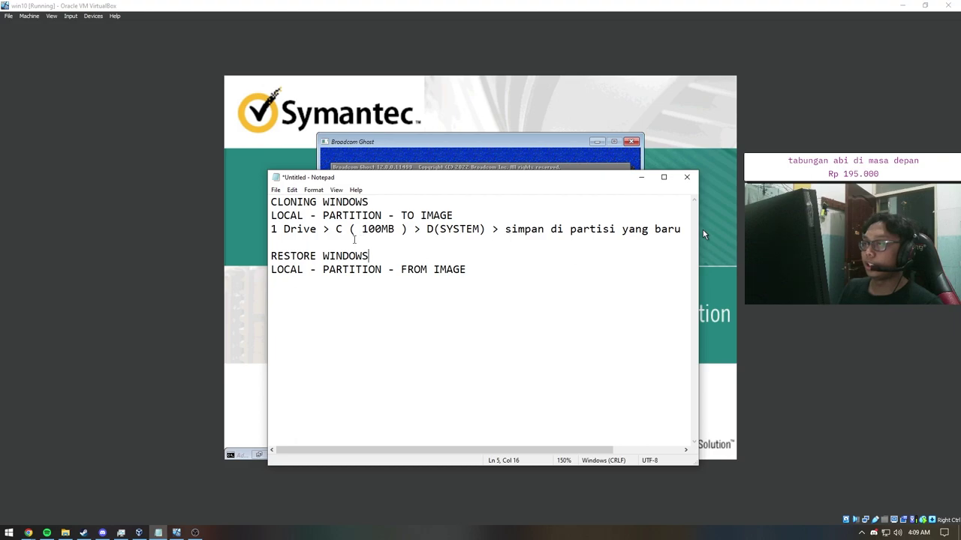
Step: Hide the notes, dismiss Ghost's image-complete message and choose Quit
left_click(641, 177)
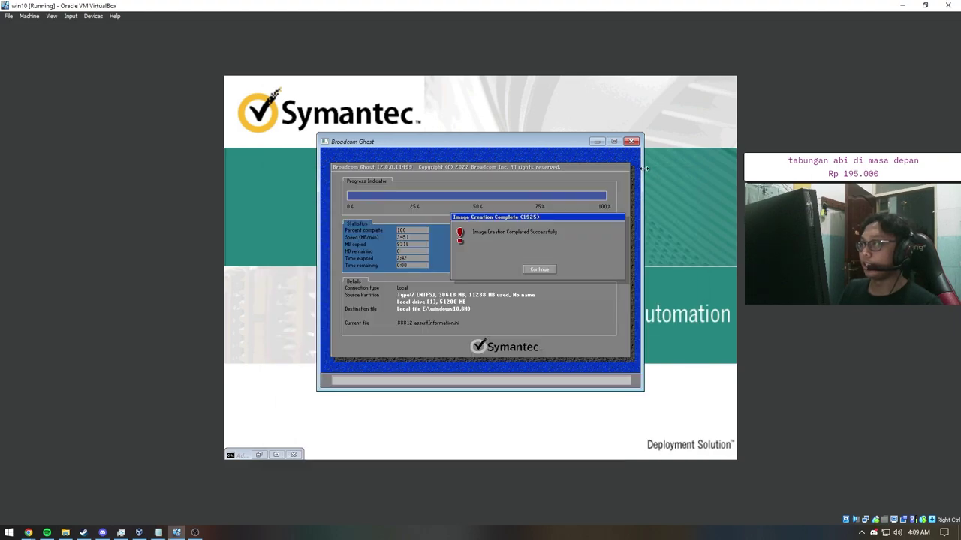
left_click(539, 270)
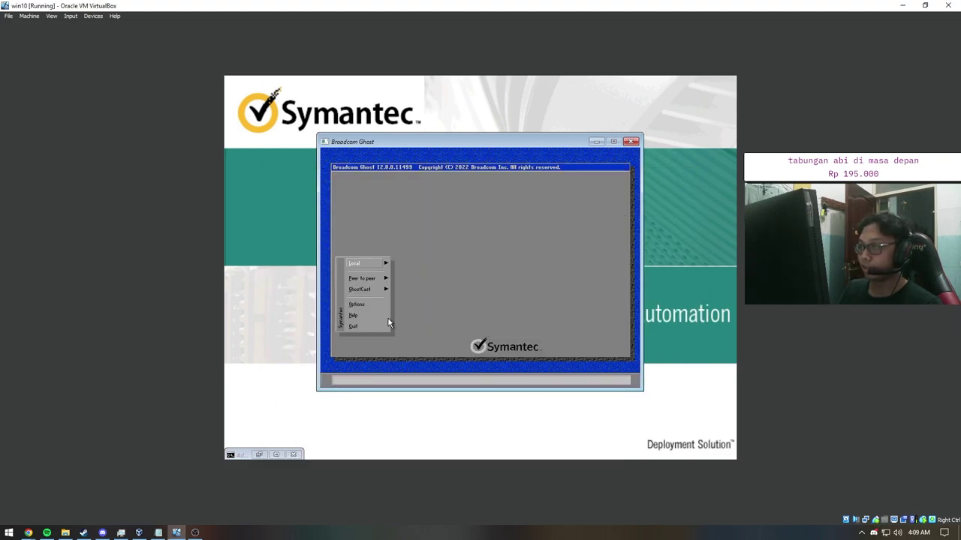
left_click(353, 325)
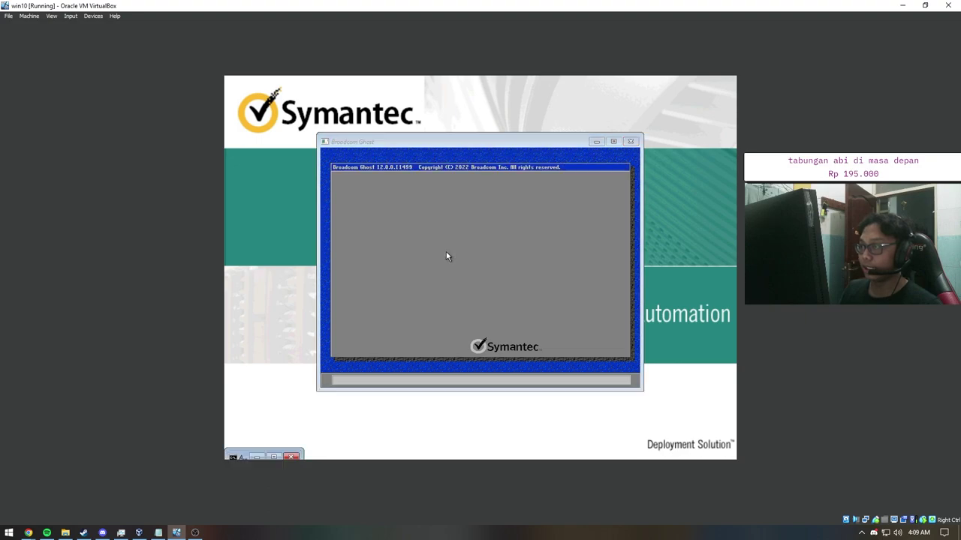
Step: Confirm quitting Ghost and run exit in the WinPE console to reboot into Windows 10
left_click(443, 255)
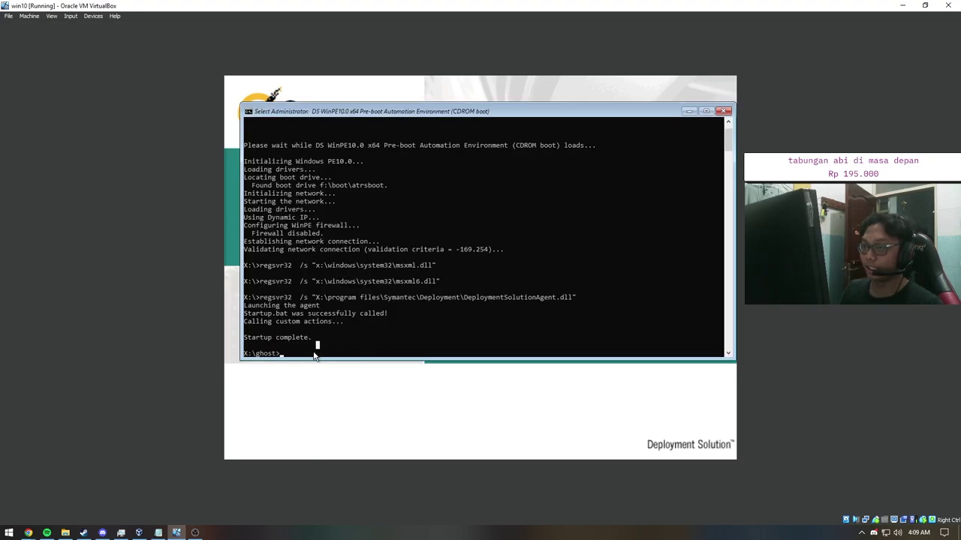
type("exit")
key("Return")
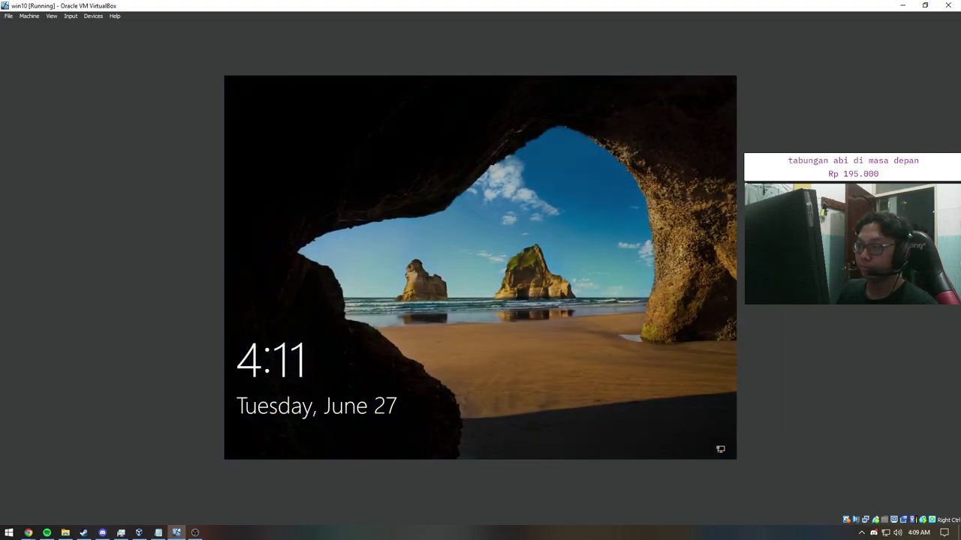
Step: Sign in to the Windows 10 guest with the account password and open the SSD BARU (D:) drive
left_click(557, 307)
type("12345")
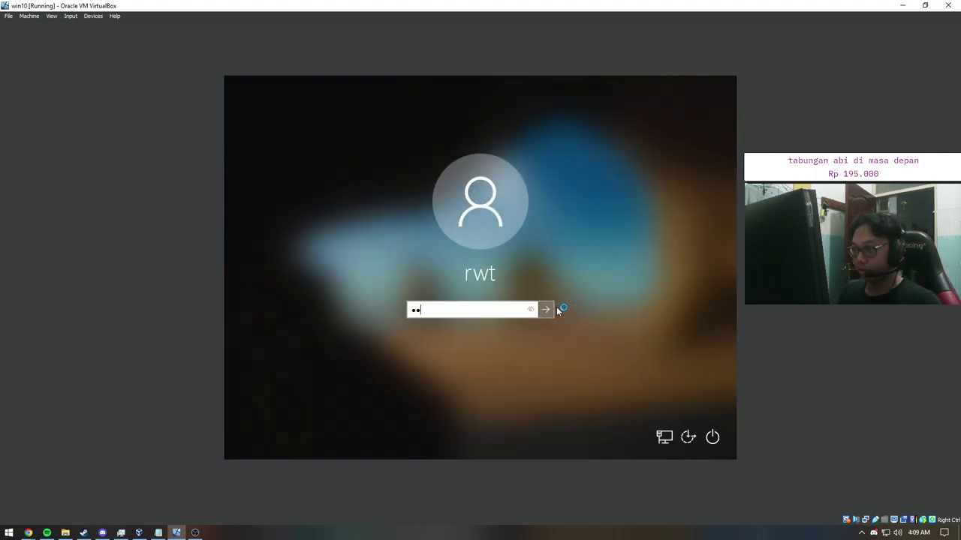
key("Return")
left_click(339, 452)
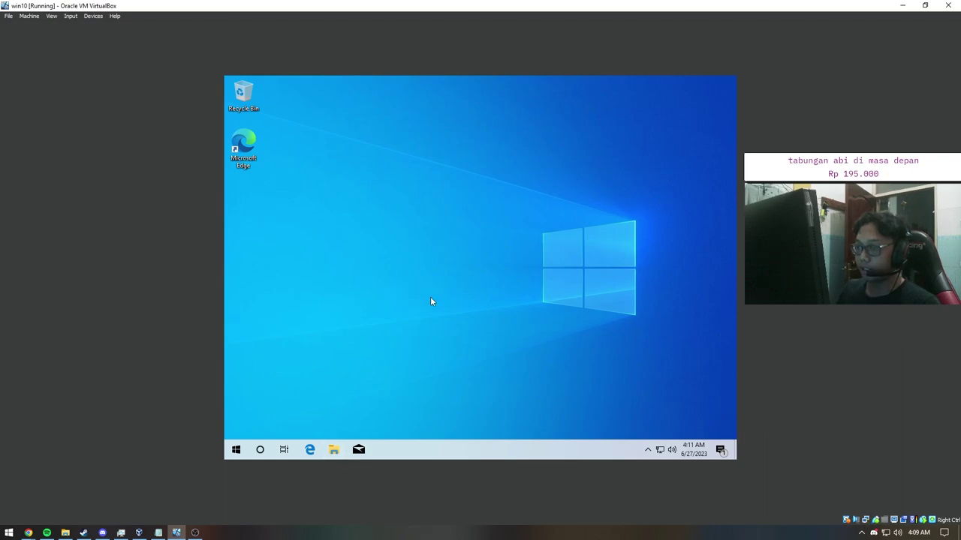
left_click(327, 274)
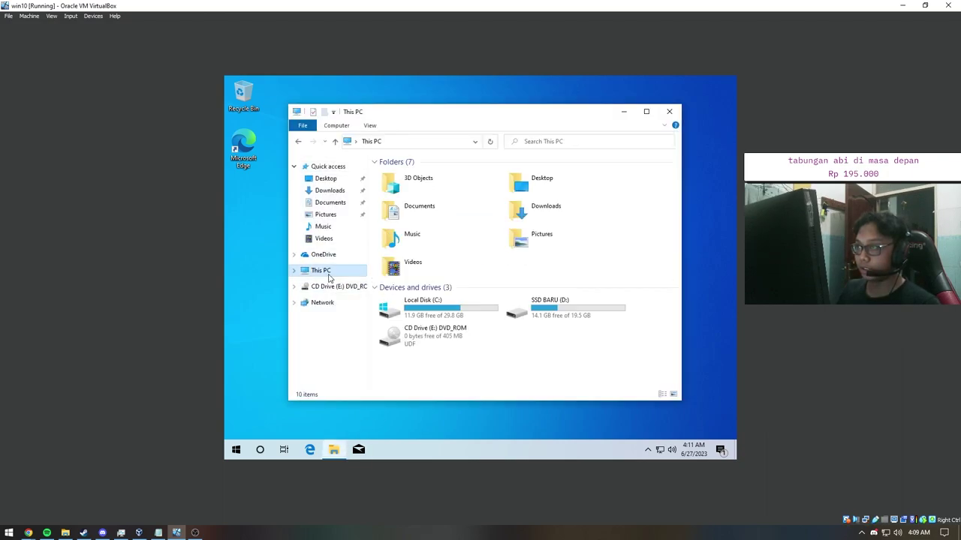
double_click(545, 312)
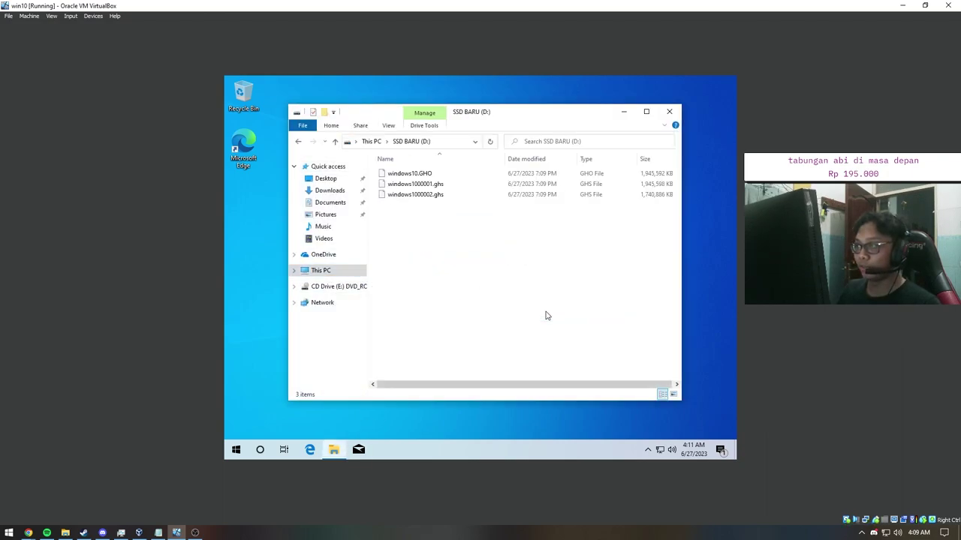
Step: Check the three Ghost image files total 5.37 GB in Properties, then return to This PC
left_click(434, 175)
left_click_drag(522, 117, 453, 110)
left_click_drag(409, 225, 375, 166)
right_click(374, 167)
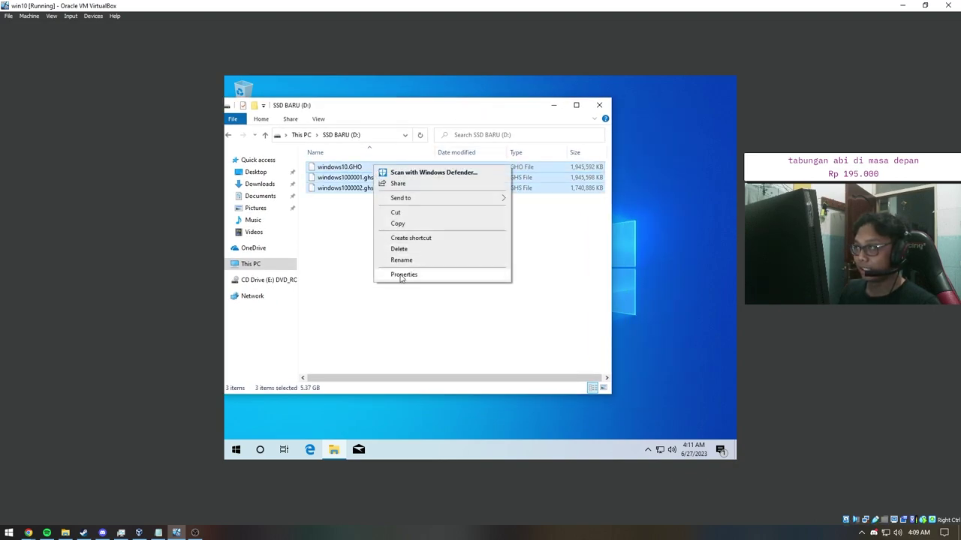
left_click(403, 274)
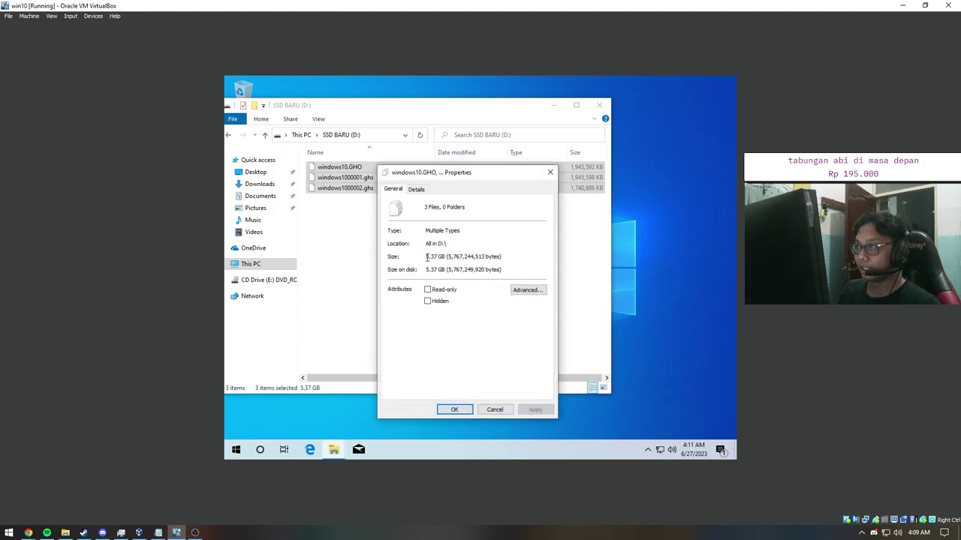
left_click(549, 174)
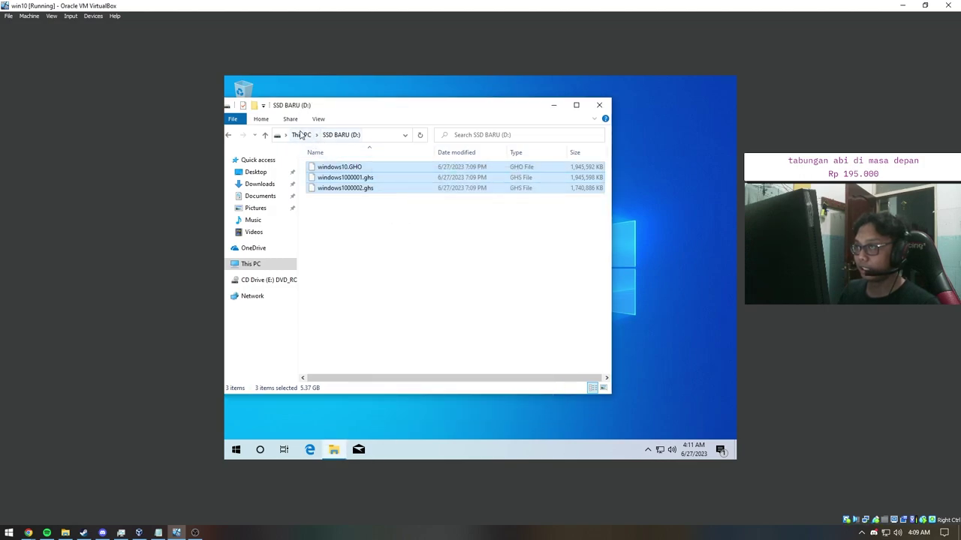
left_click(399, 219)
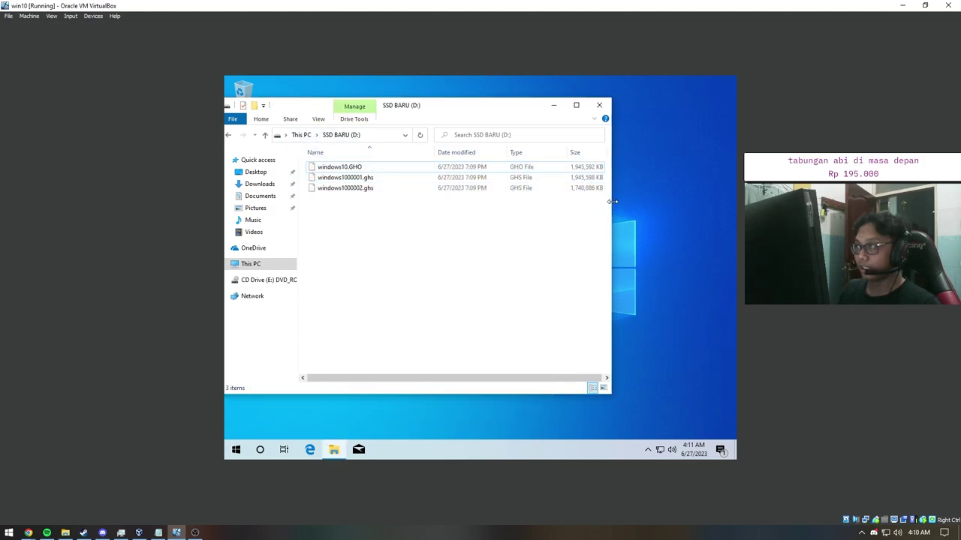
left_click_drag(610, 207, 701, 204)
left_click_drag(395, 220, 378, 162)
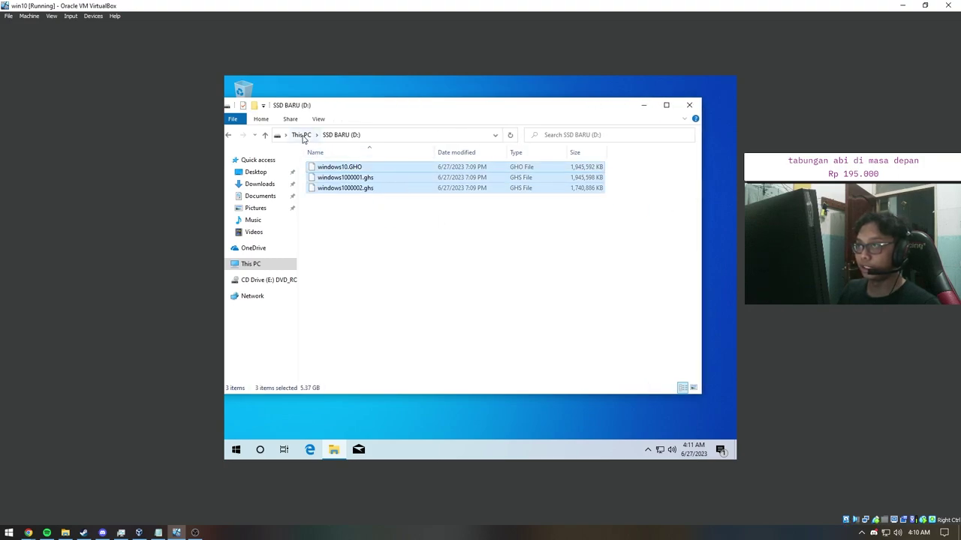
left_click(301, 134)
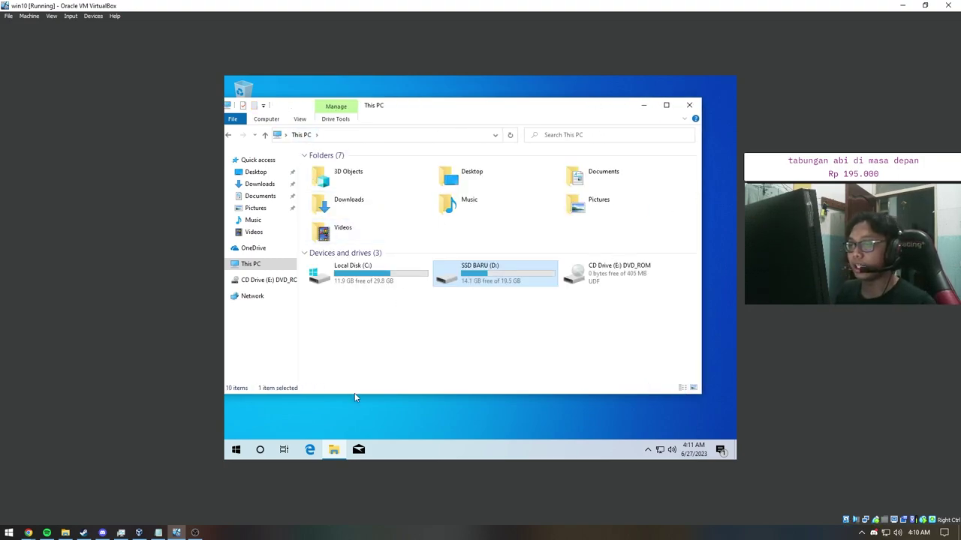
left_click(328, 433)
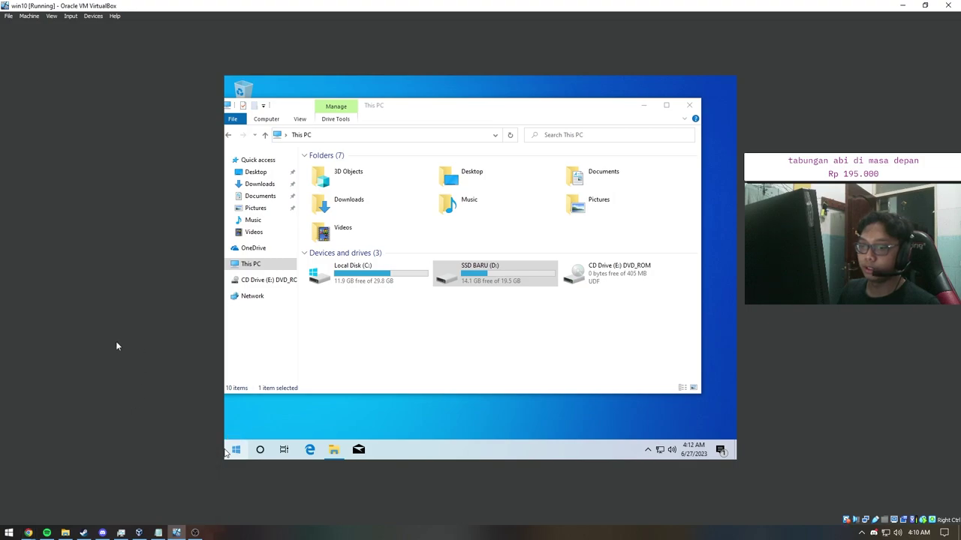
Step: Launch a fresh Google Chrome window on the host from the taskbar
left_click(8, 533)
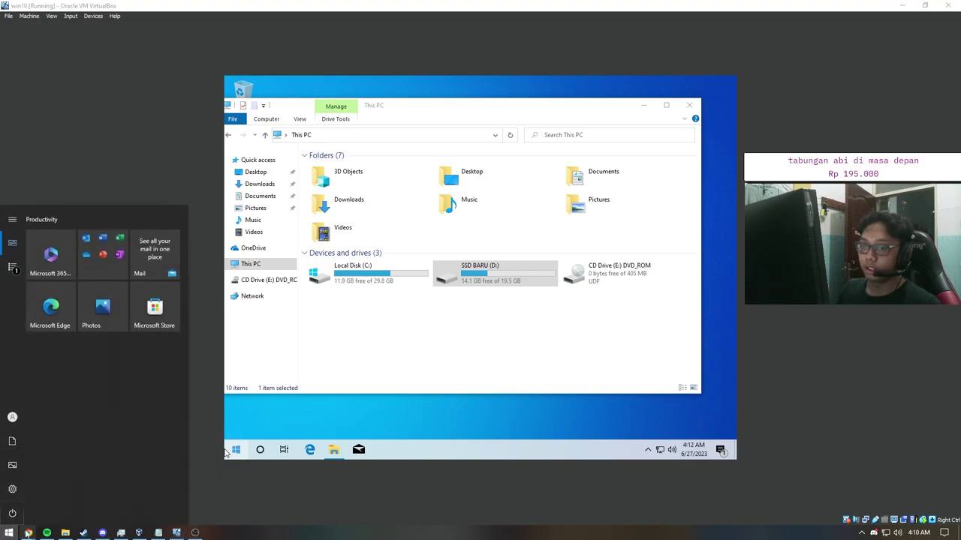
left_click(28, 532)
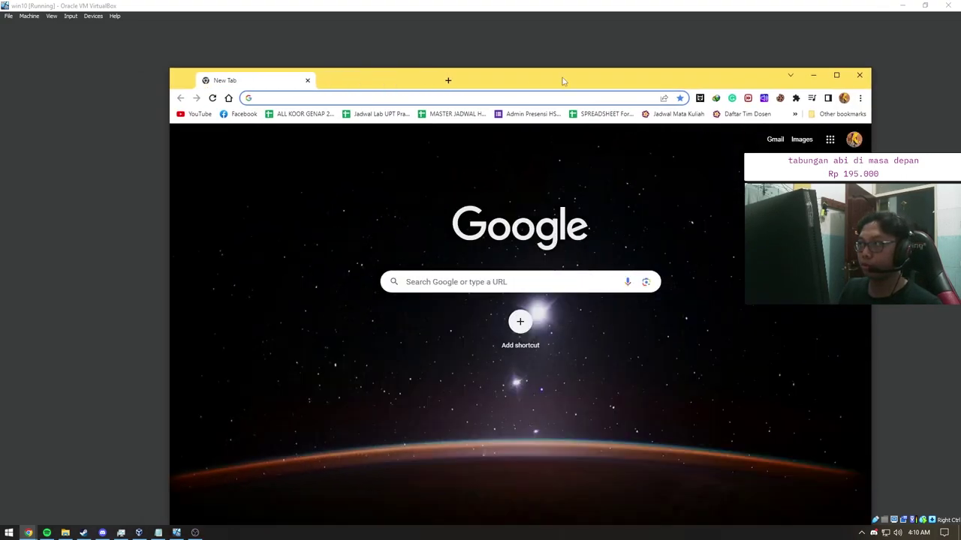
left_click(860, 75)
key("super")
type("s")
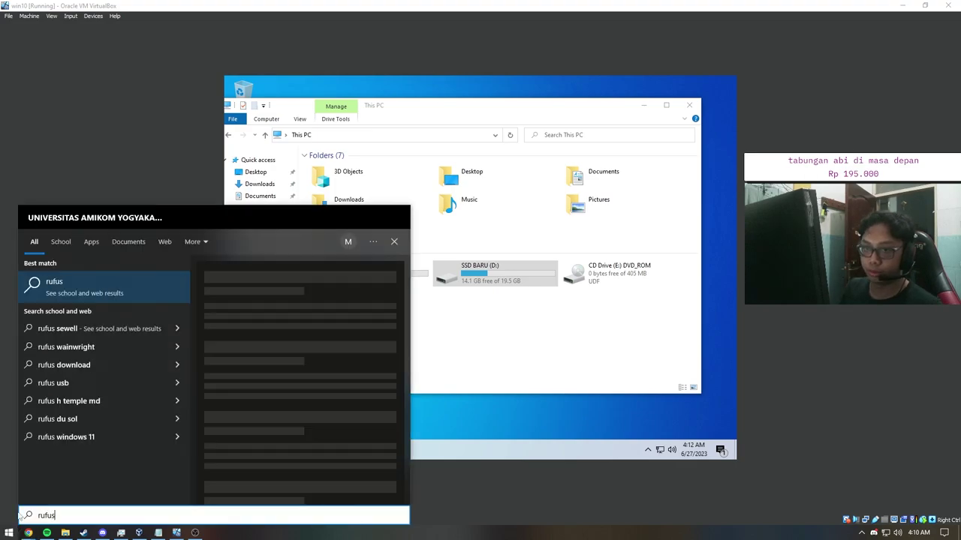
left_click(66, 533)
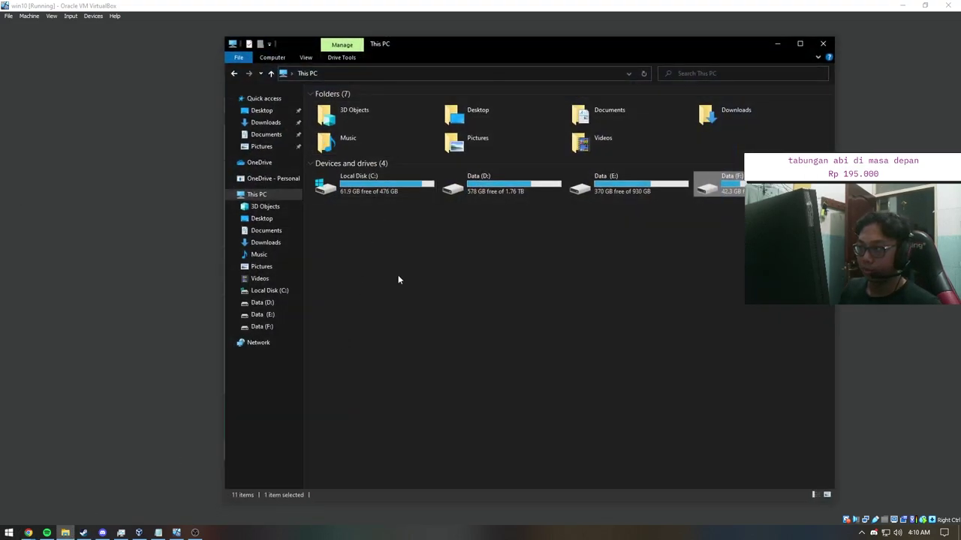
left_click(9, 533)
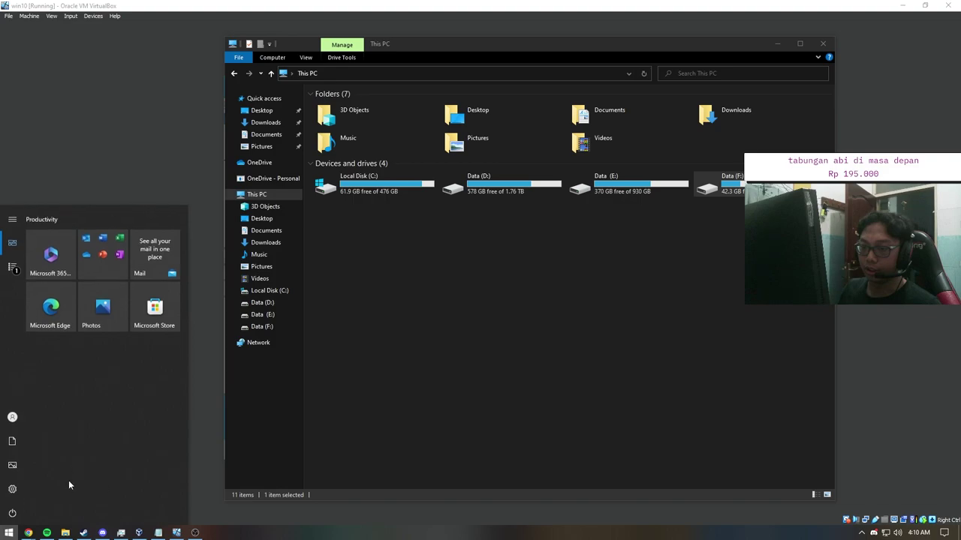
left_click(27, 533)
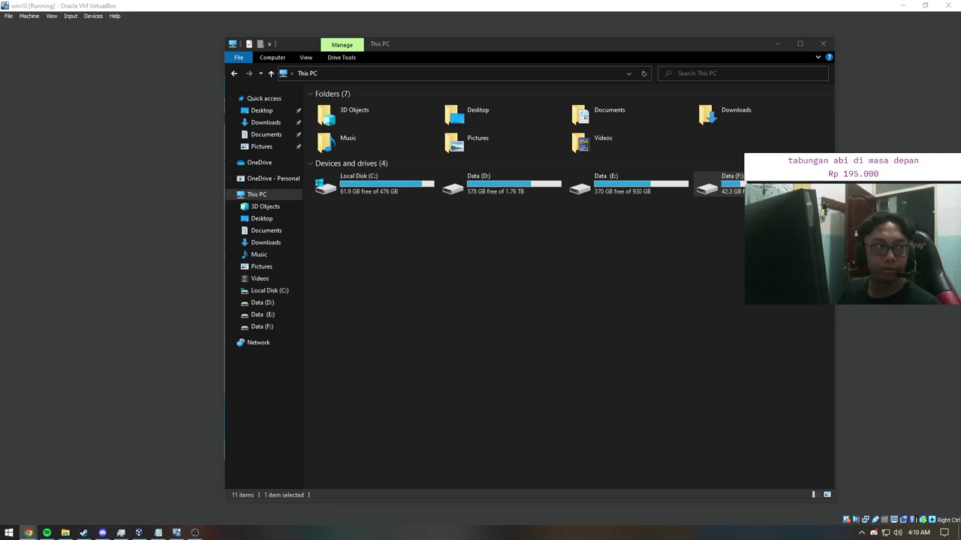
Step: Search Google for rufus, maximize Chrome and filter the results to Download
type("rufus")
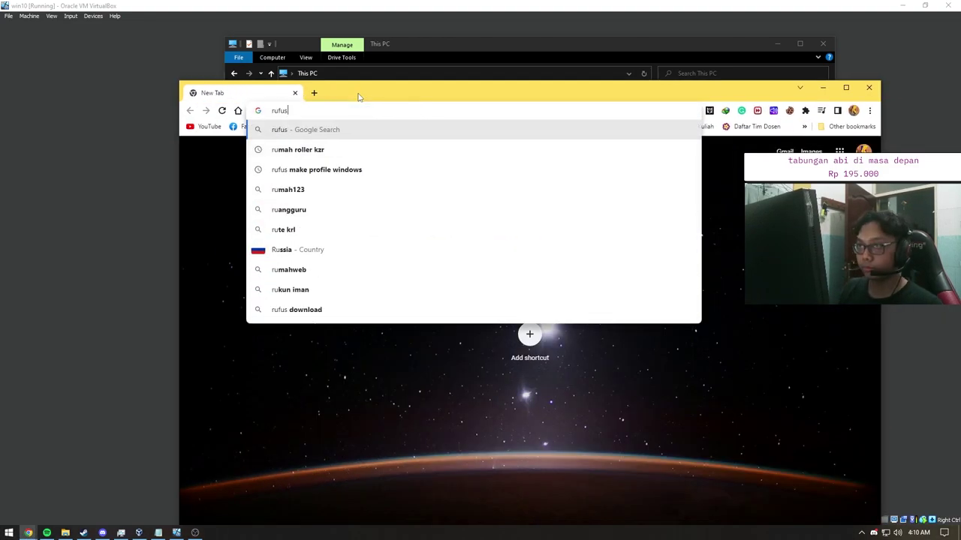
key("Return")
left_click(845, 87)
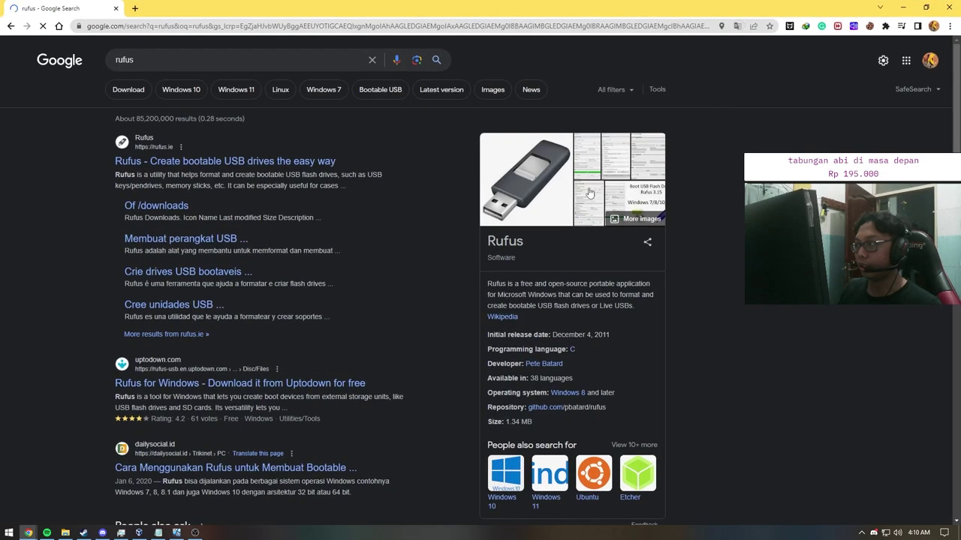
left_click(128, 90)
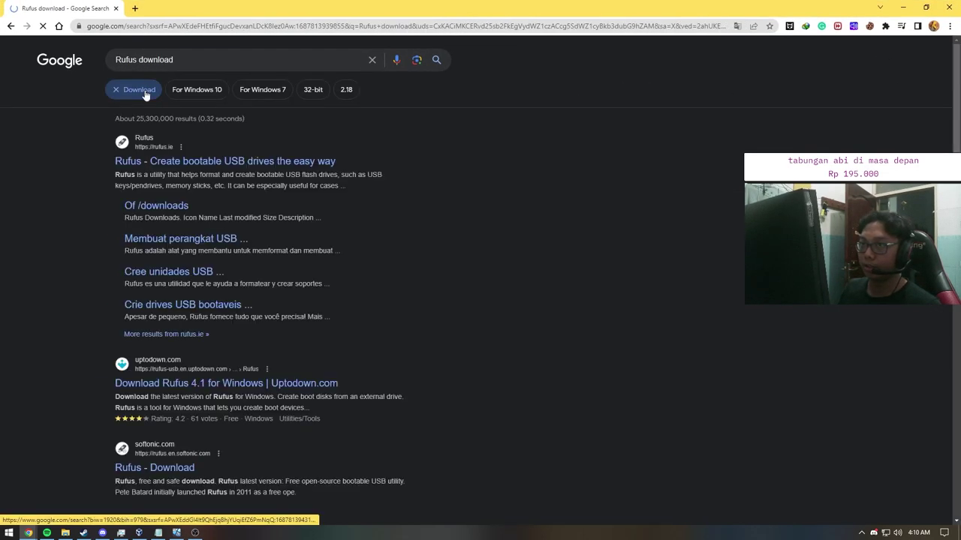
Step: Mount the Windows 10 disc image from the Windows ISO folder on Data (D:) and browse its files
left_click(66, 535)
double_click(450, 187)
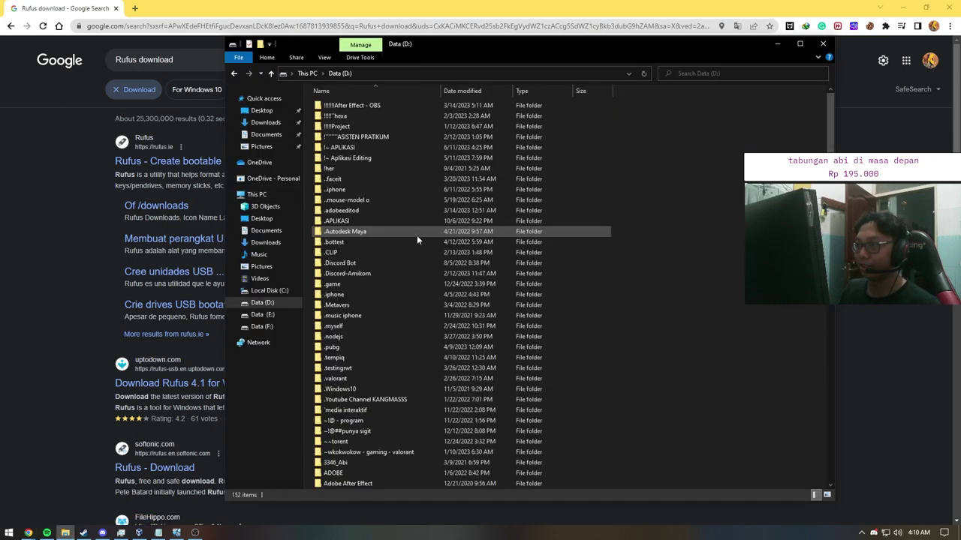
scroll(417, 235, "down", 10)
double_click(355, 411)
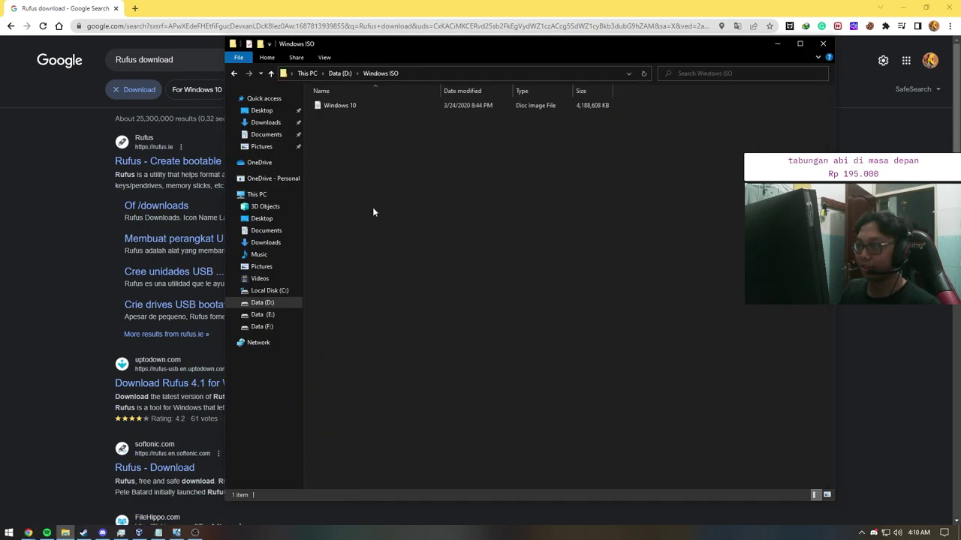
left_click(360, 109)
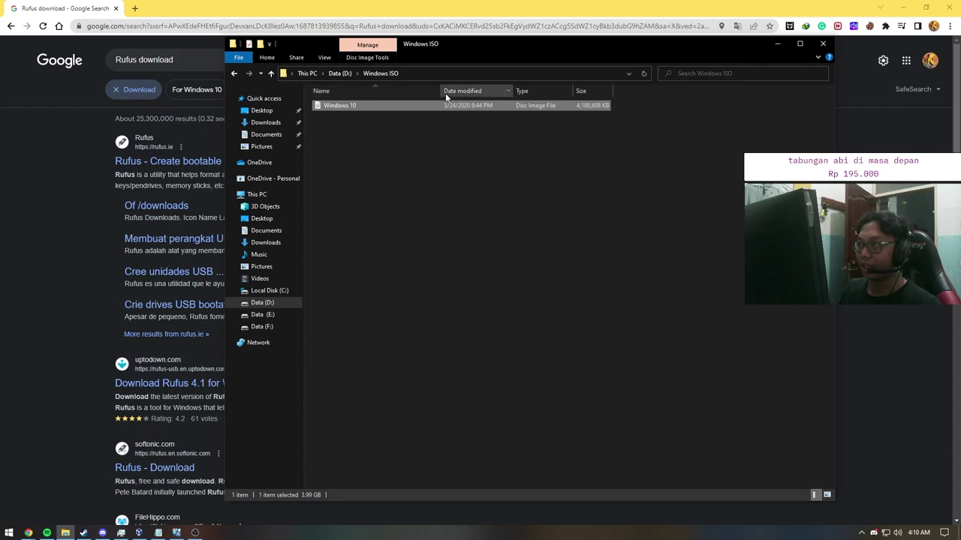
double_click(362, 105)
left_click_drag(349, 216, 333, 103)
Step: Eject the mounted Windows 10 DVD drive from This PC
left_click(307, 73)
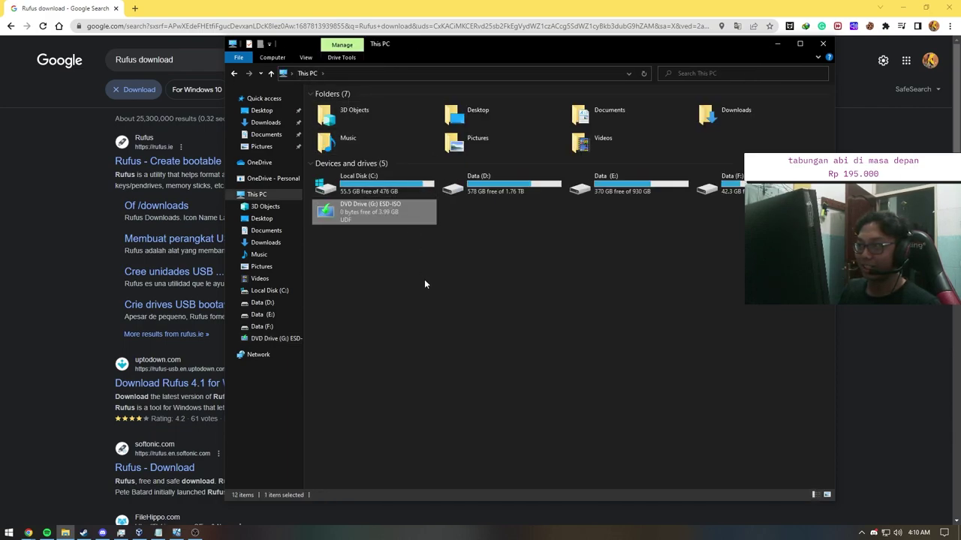
right_click(387, 213)
left_click(427, 337)
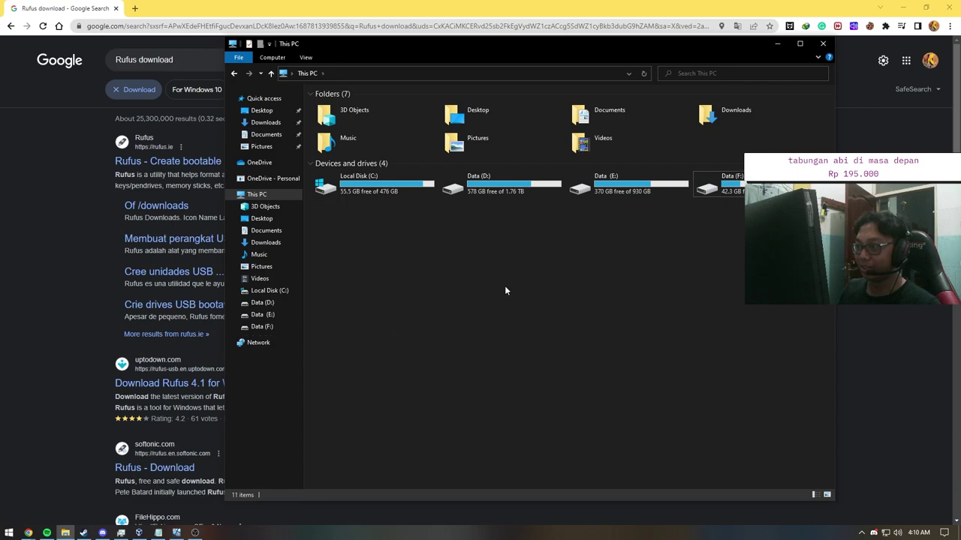
Step: Return to the Windows ISO folder on Data (D:) and select the 3.99 GB disc image
double_click(499, 187)
scroll(435, 214, "down", 20)
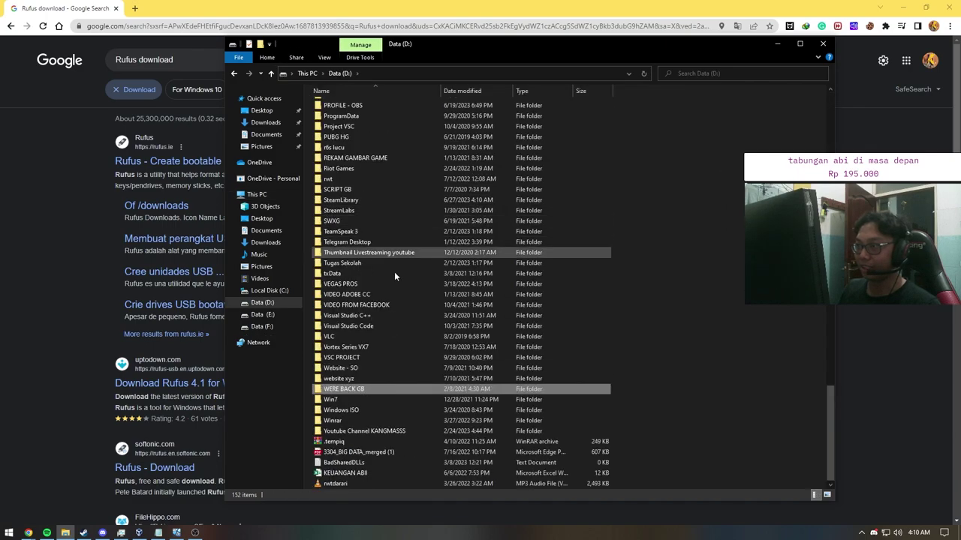
double_click(341, 410)
left_click(351, 105)
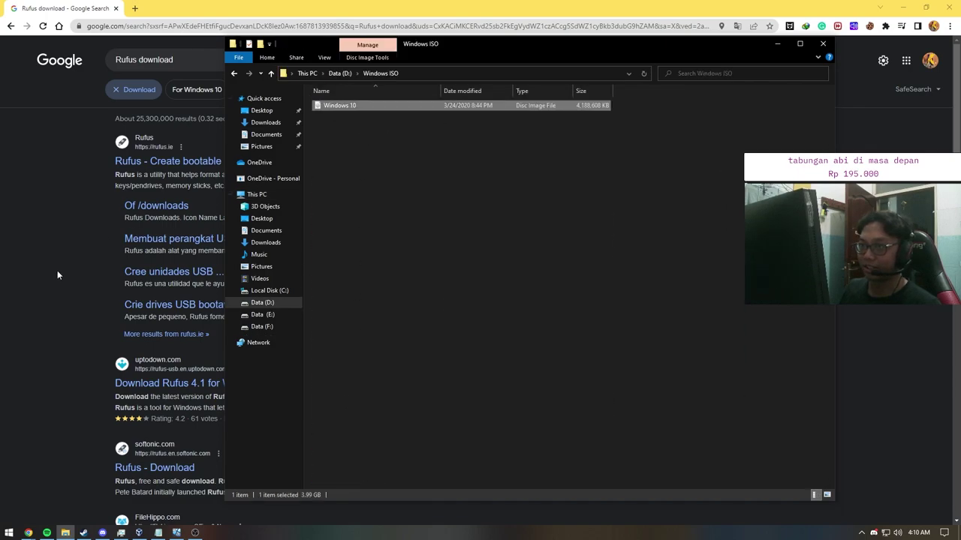
left_click(67, 261)
Step: Go to rufus.ie from the search results and request rufus-4.1.exe from the Unduh table
left_click(214, 159)
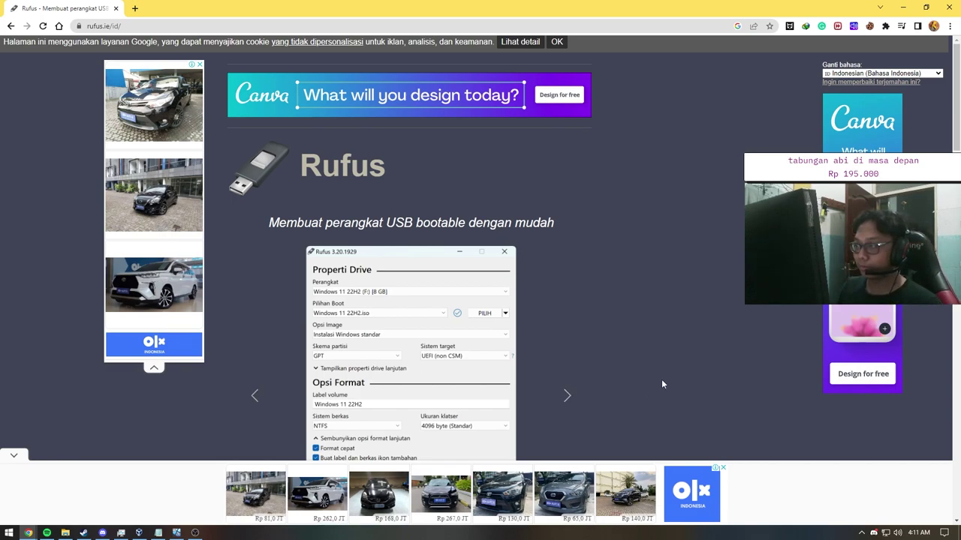
scroll(757, 389, "down", 3)
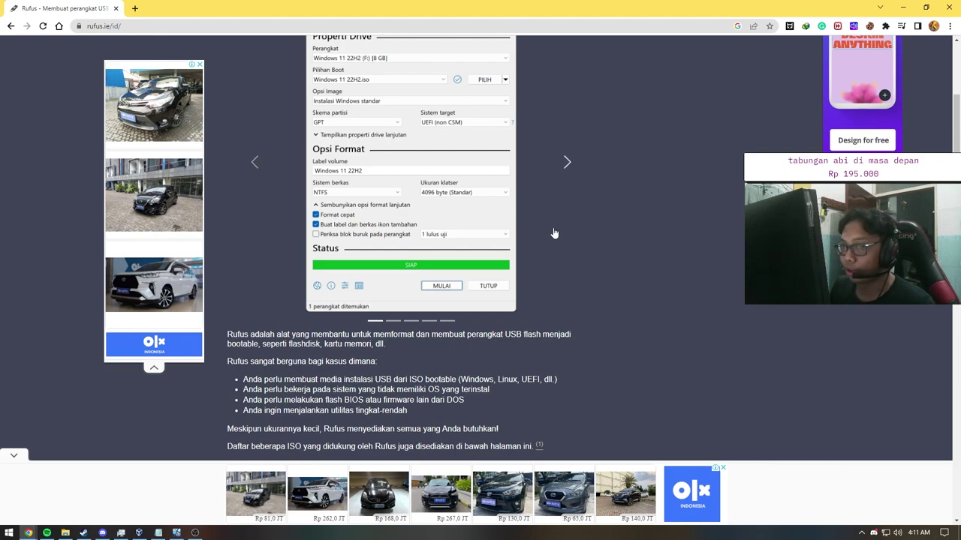
scroll(421, 213, "up", 3)
scroll(422, 216, "down", 1)
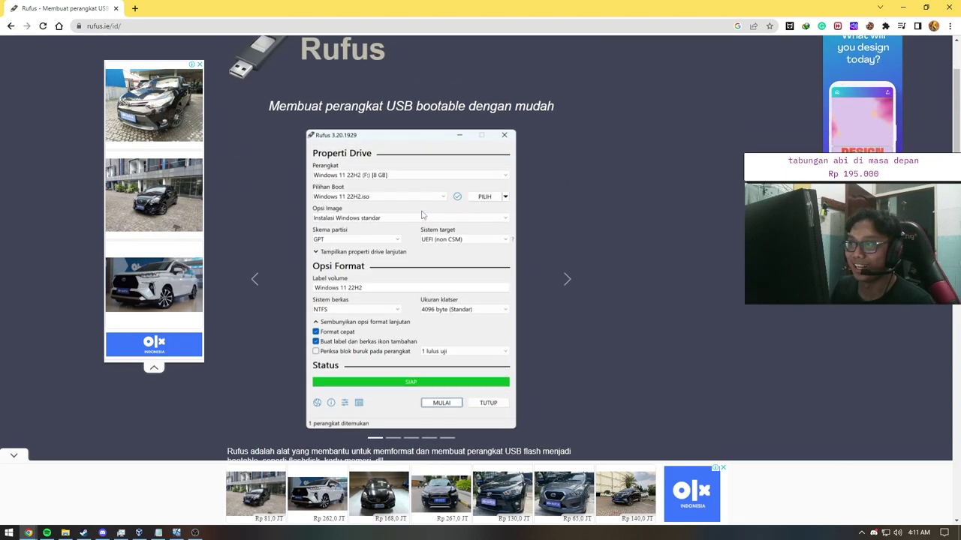
left_click(257, 299)
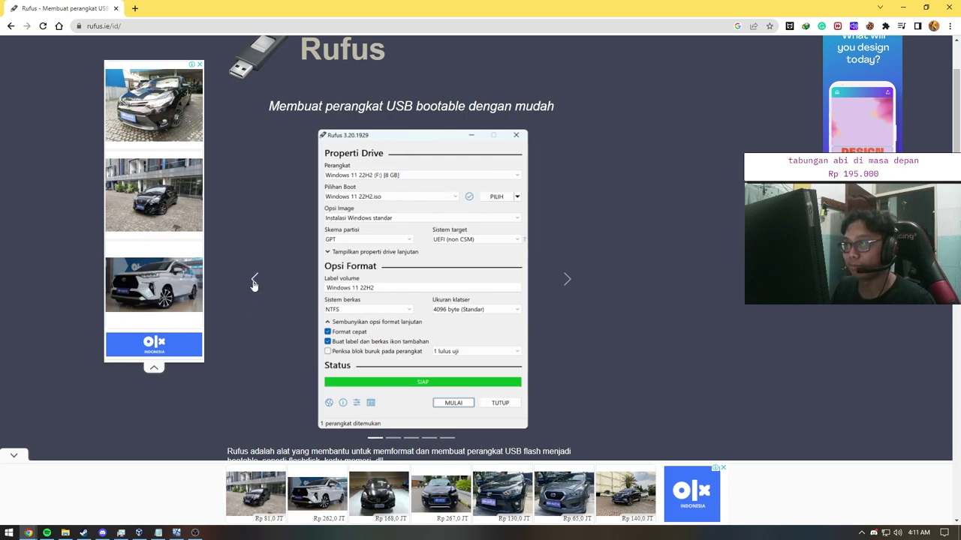
scroll(334, 328, "down", 5)
scroll(334, 328, "up", 2)
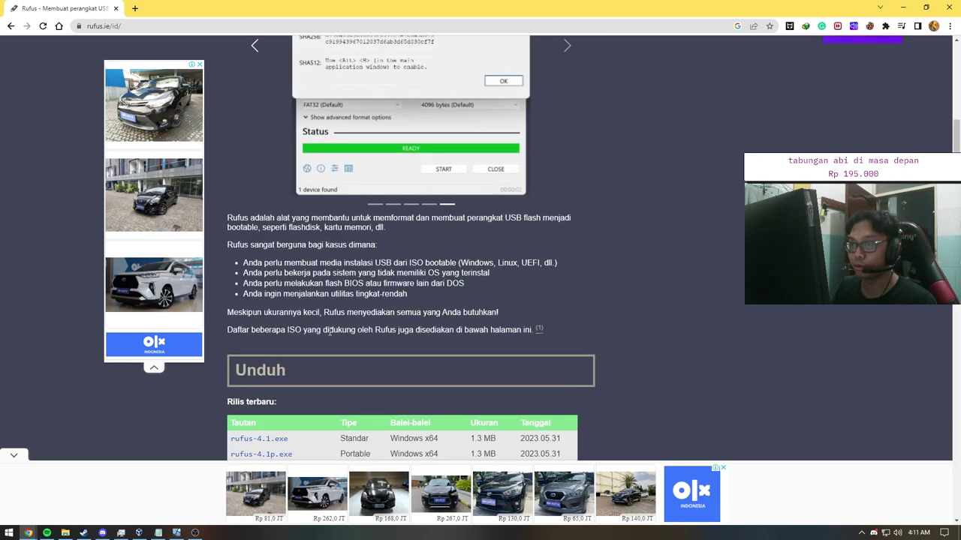
scroll(334, 328, "down", 3)
left_click(250, 208)
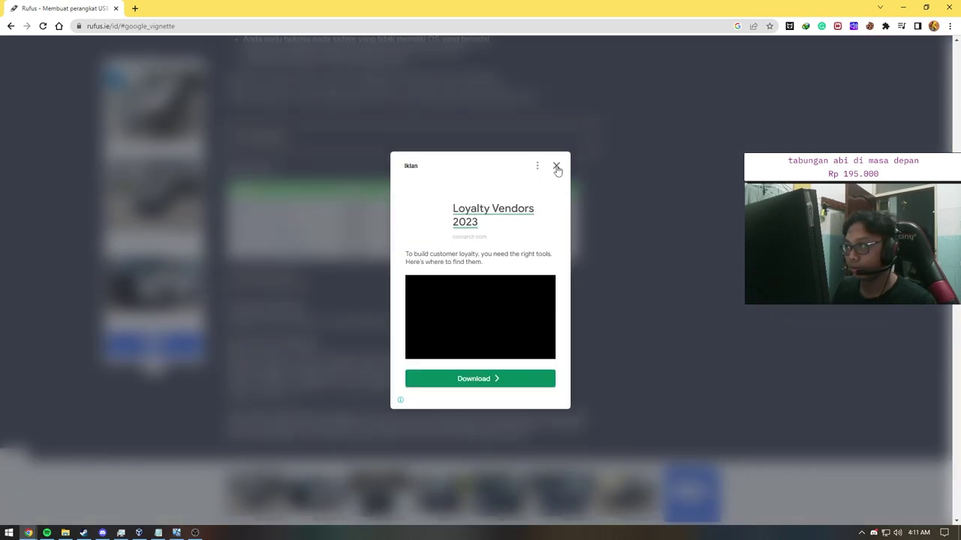
Step: Dismiss the ad and start downloading rufus-4.1.exe (1.34 MB) to Downloads\Programs in IDM
left_click(556, 166)
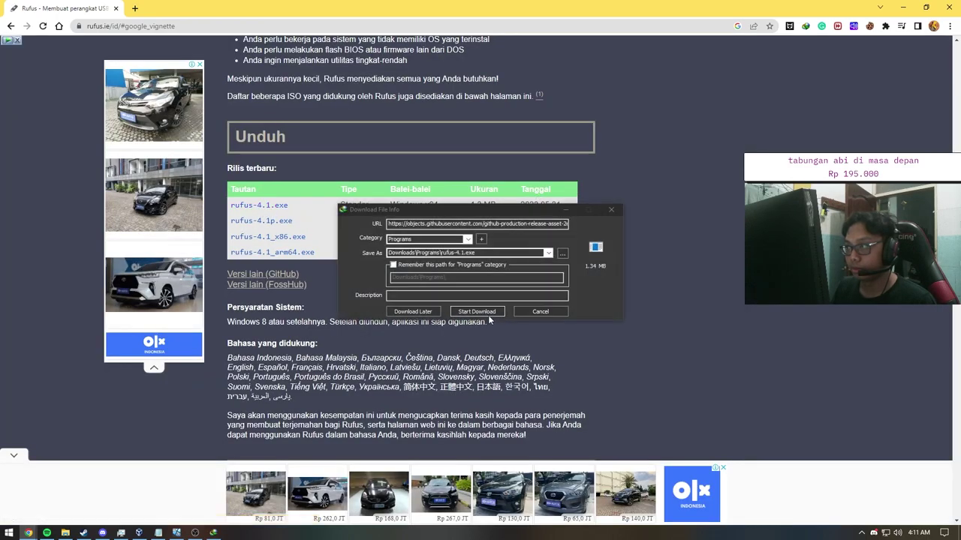
left_click(486, 312)
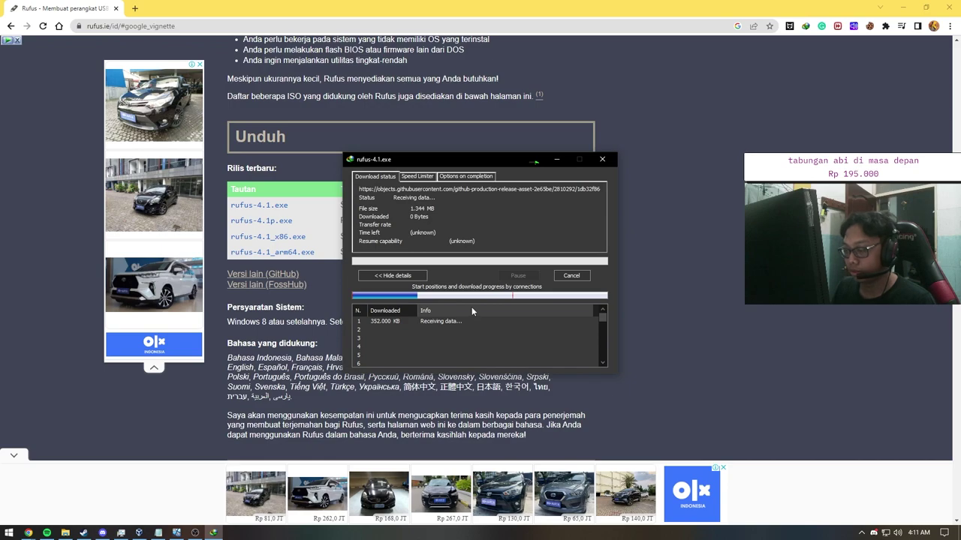
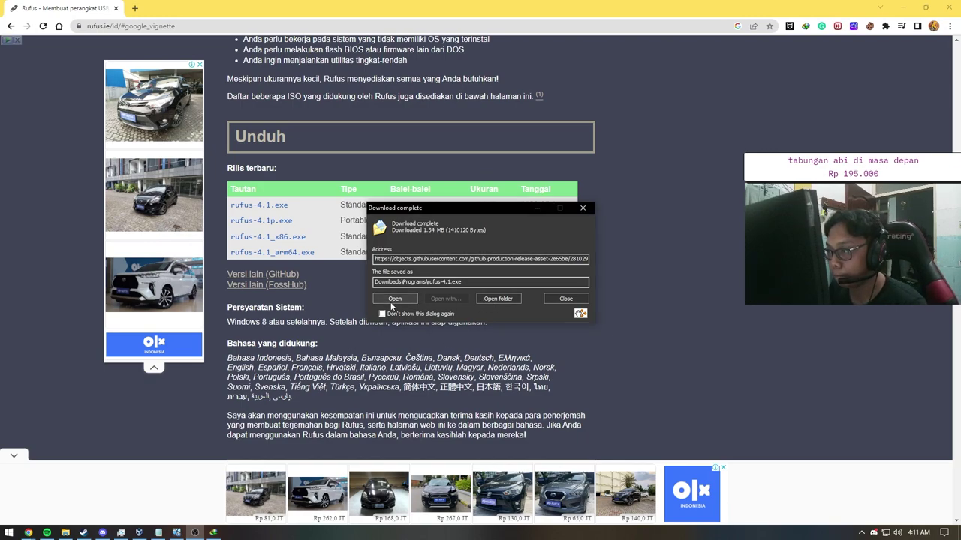
Step: Run the downloaded Rufus 4.1 with admin rights and decline its online update checks
left_click(395, 297)
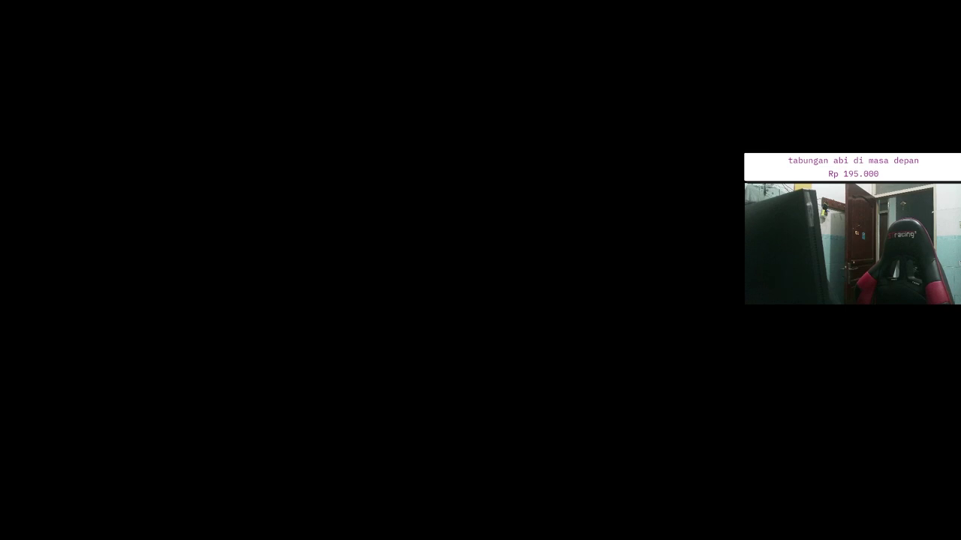
left_click(438, 326)
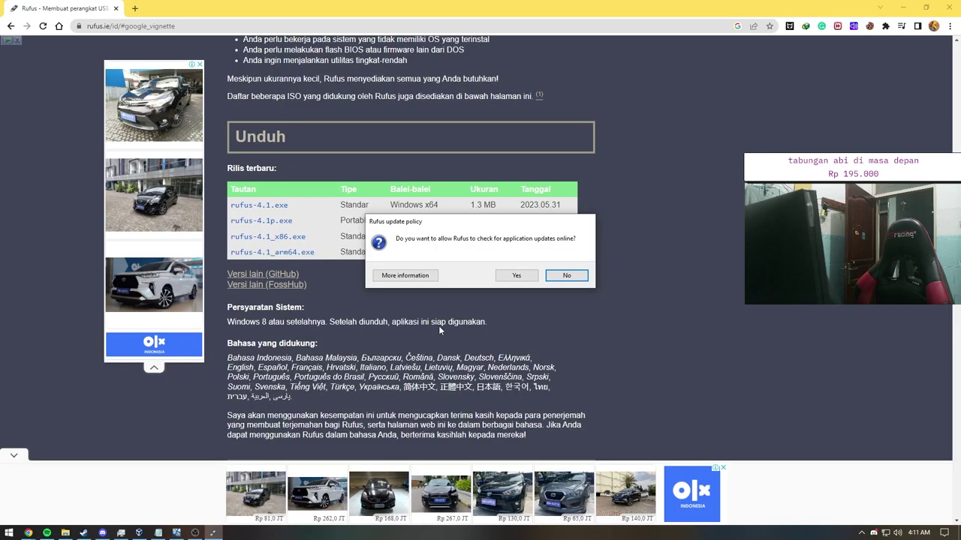
left_click(565, 276)
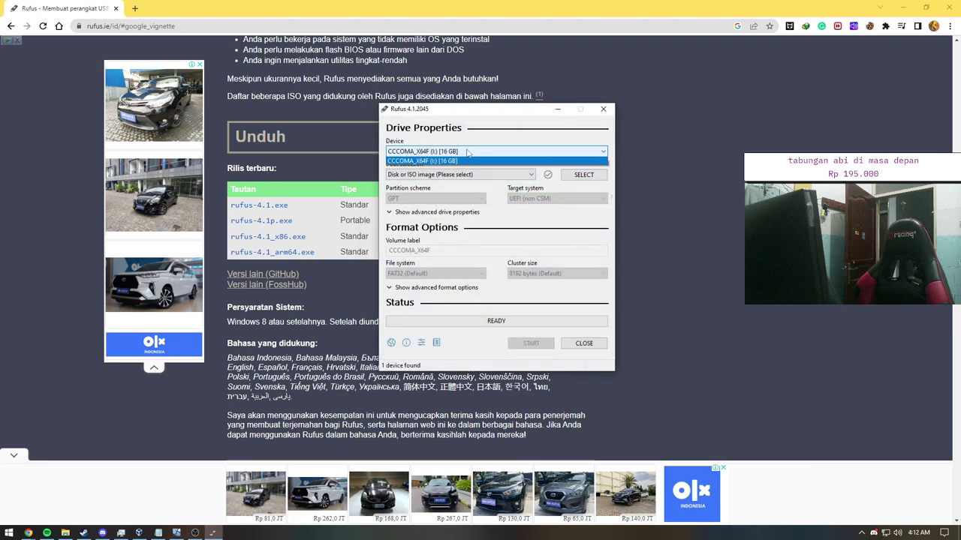
left_click(66, 532)
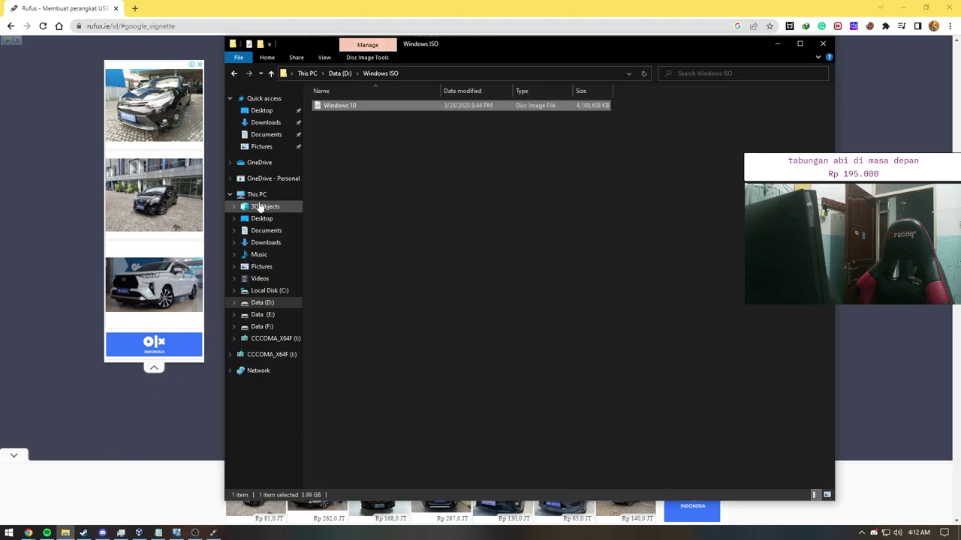
Step: Open the CCCOMA_X64F (I:) USB drive and launch a second File Explorer window
left_click(256, 194)
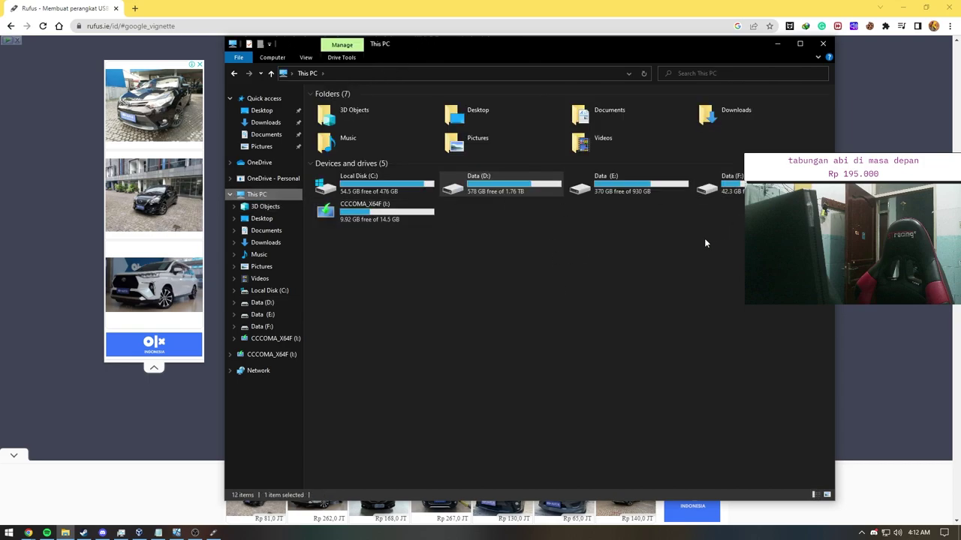
double_click(391, 219)
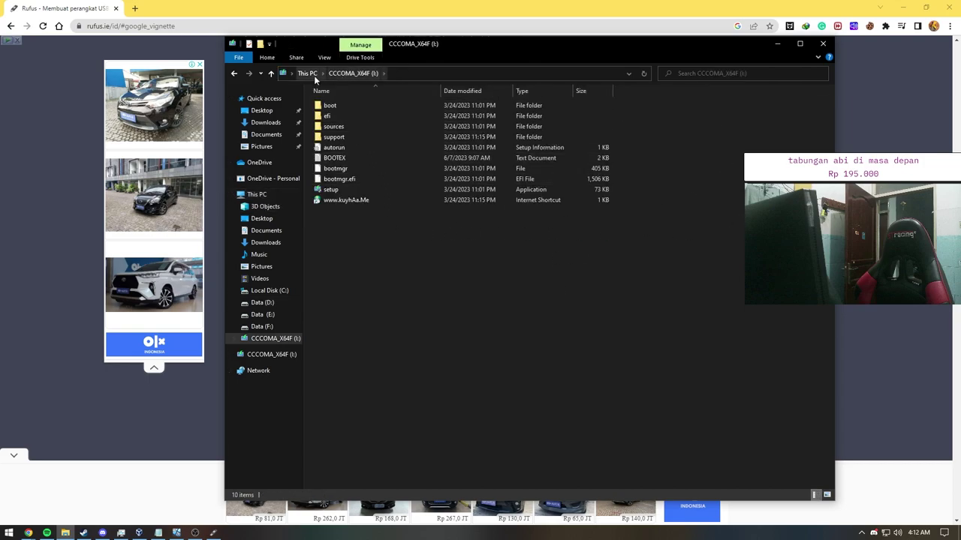
left_click(8, 533)
type("file")
key("Return")
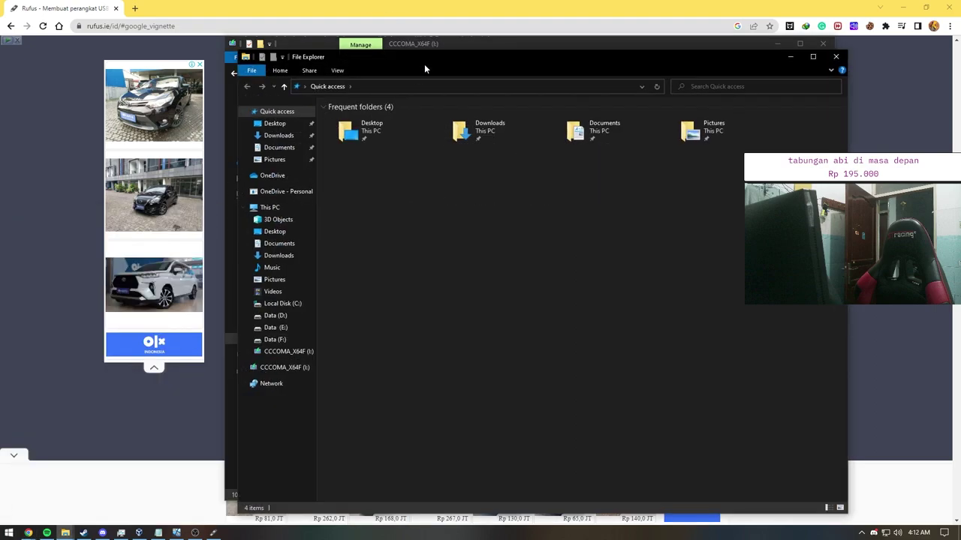
Step: Tile the two Explorer windows side by side, with the USB drive on the left
left_click_drag(423, 66, 539, 60)
left_click_drag(300, 43, 135, 30)
left_click(638, 47)
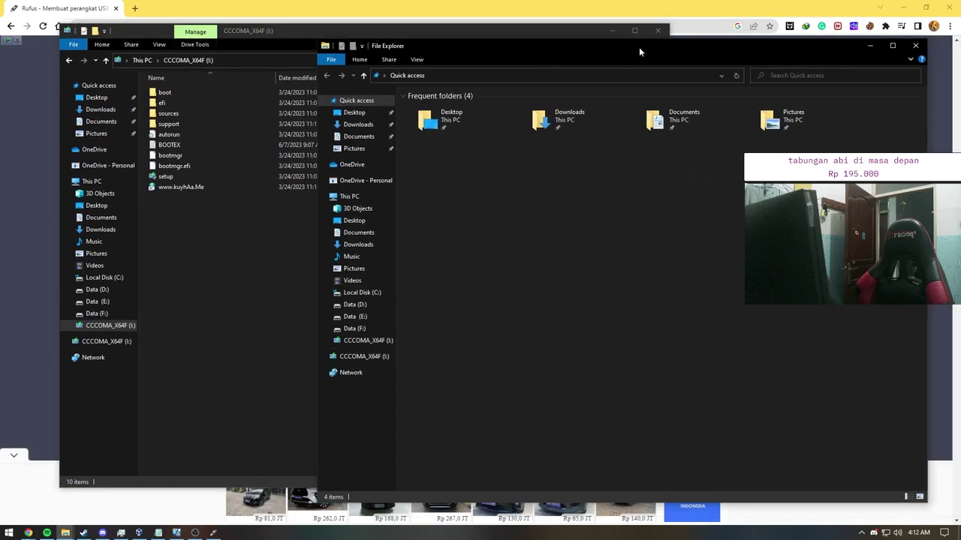
mouse_move(306, 33)
left_mouse_down()
mouse_move(286, 67)
mouse_move(284, 54)
mouse_move(312, 27)
left_mouse_up()
left_click(672, 31)
left_click(315, 55)
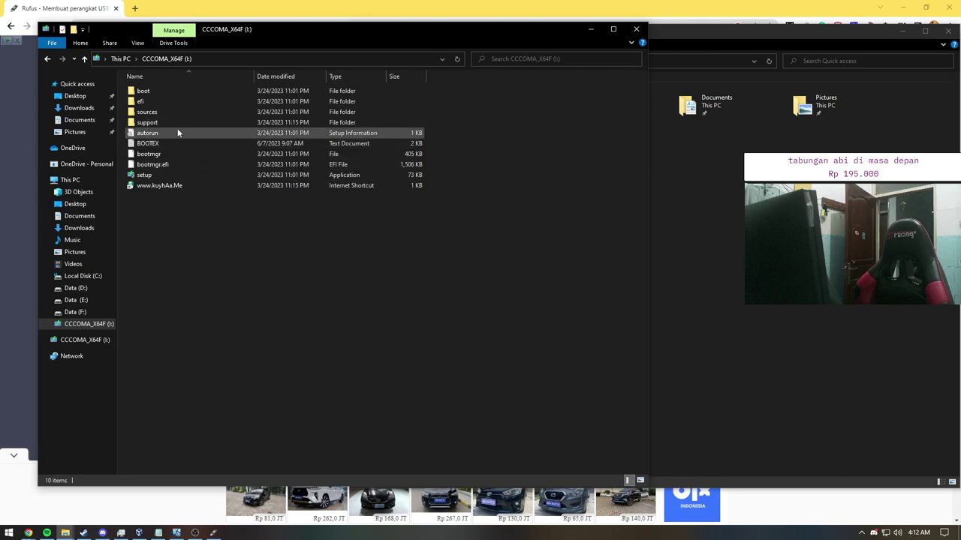
left_click(723, 216)
Step: In the right window, look through Data (E:), then open D:\Windows ISO
left_click(382, 181)
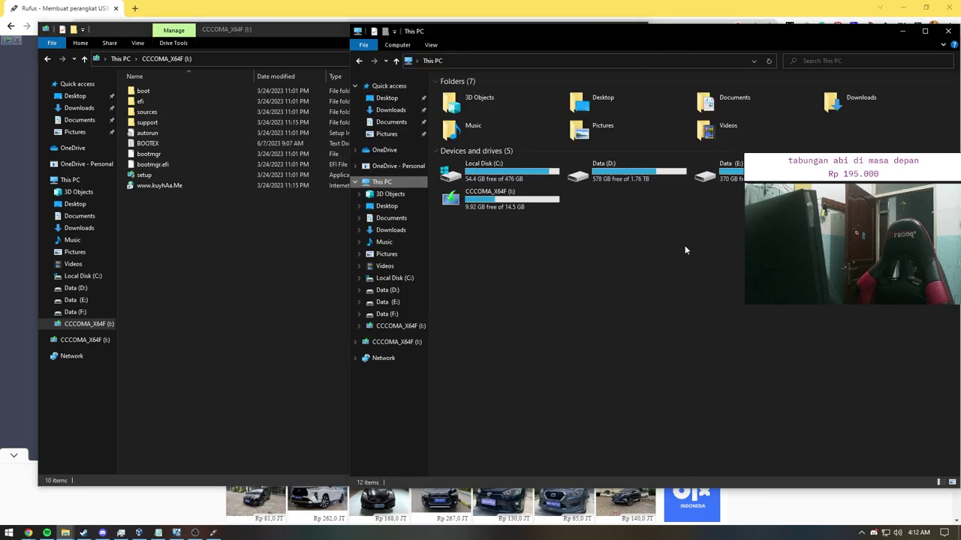
double_click(720, 172)
left_click(359, 60)
left_click(650, 180)
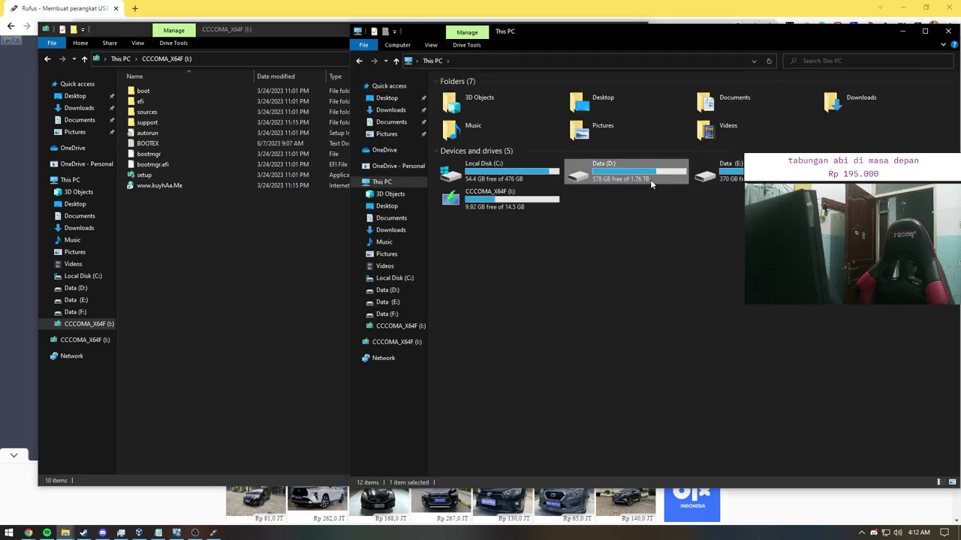
double_click(650, 179)
scroll(504, 337, "down", 5)
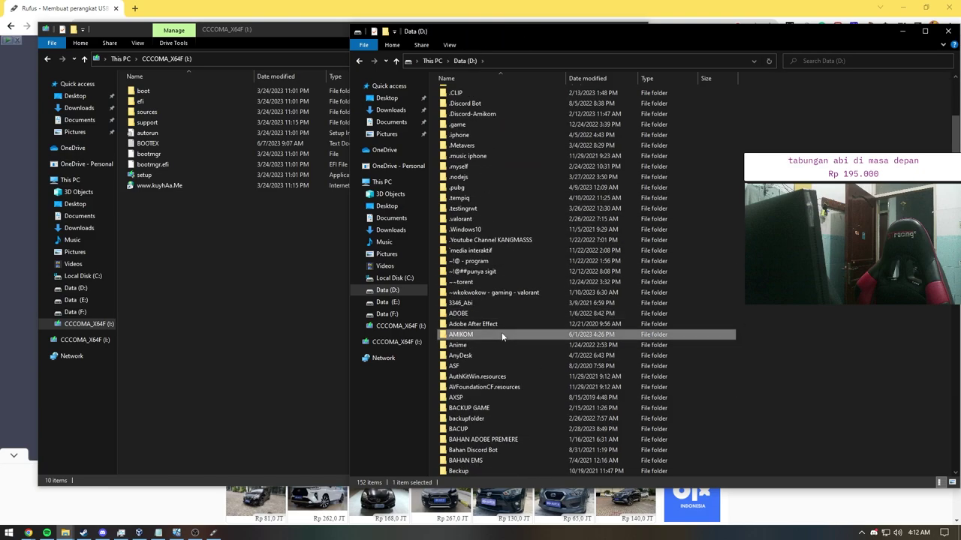
scroll(502, 337, "down", 20)
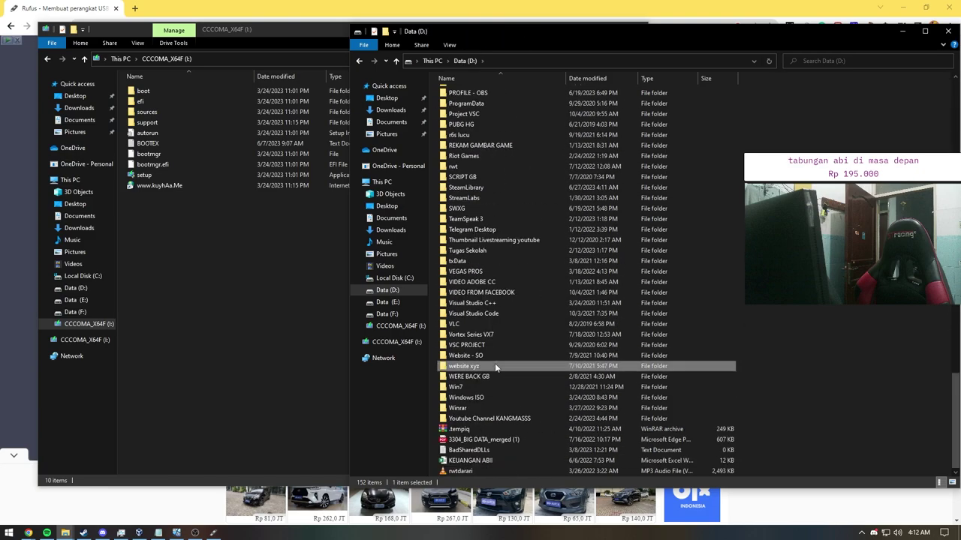
double_click(480, 398)
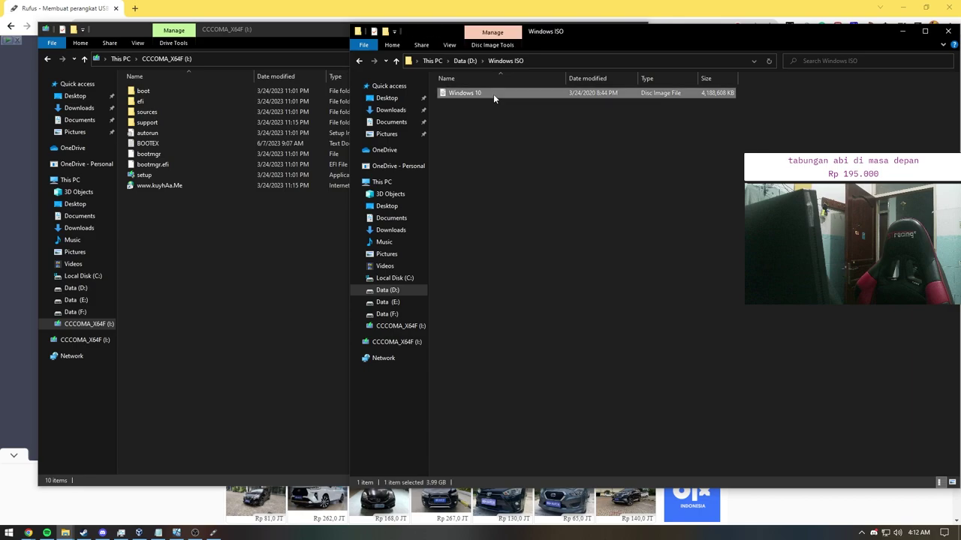
Step: Switch between Data (E:) and Data (D:), then bring the virtual machine window forward
left_click(383, 302)
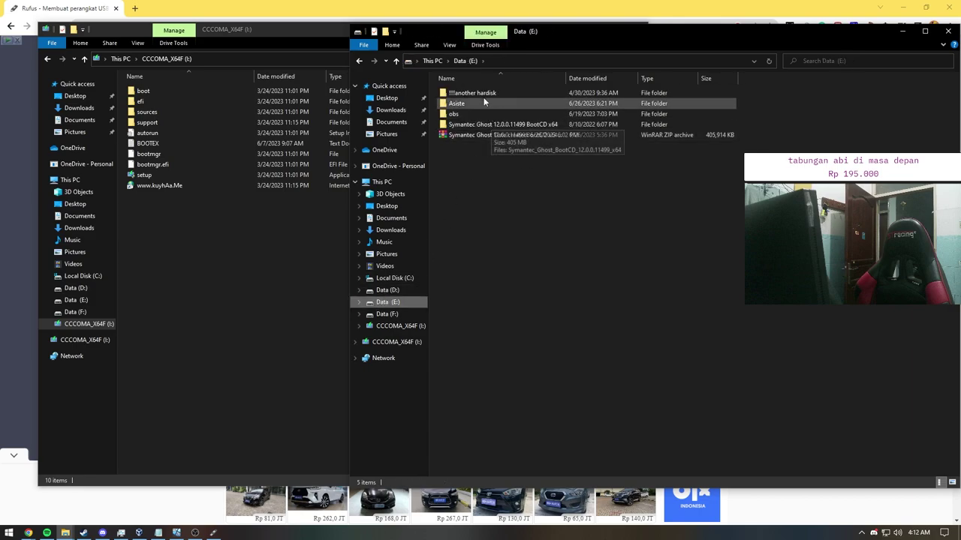
left_click(390, 291)
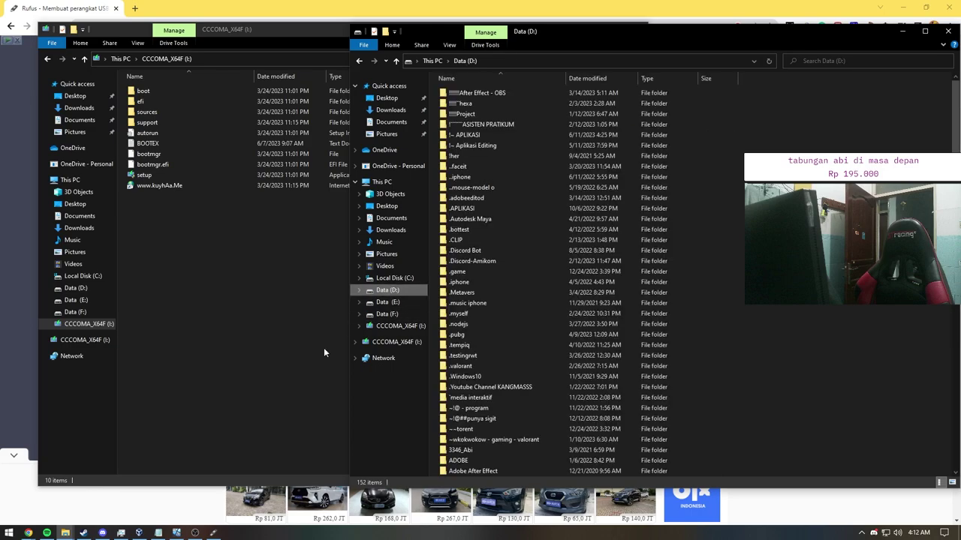
left_click(178, 533)
Step: Open the guest's SSD BARU (D:) drive, then bring the host Data (D:) Explorer forward
double_click(492, 269)
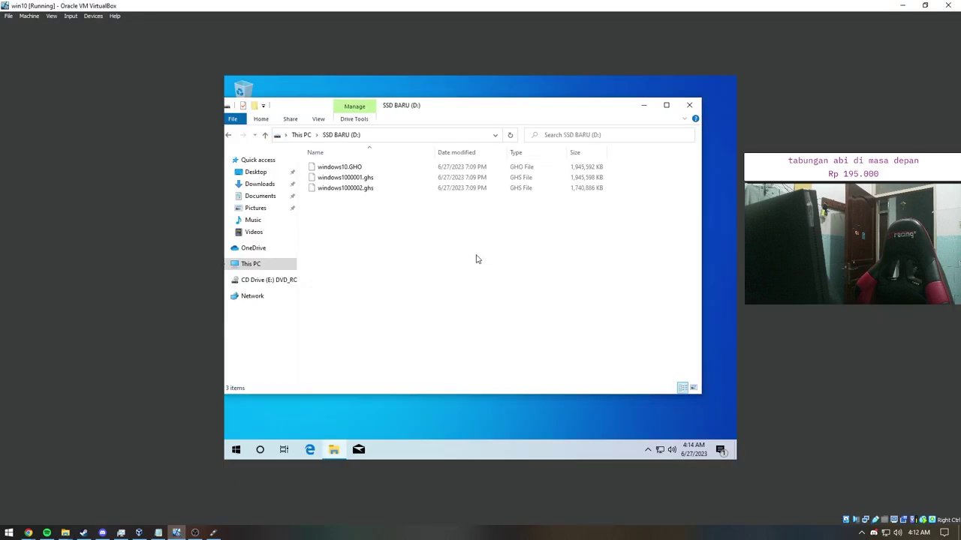
key("alt+Tab")
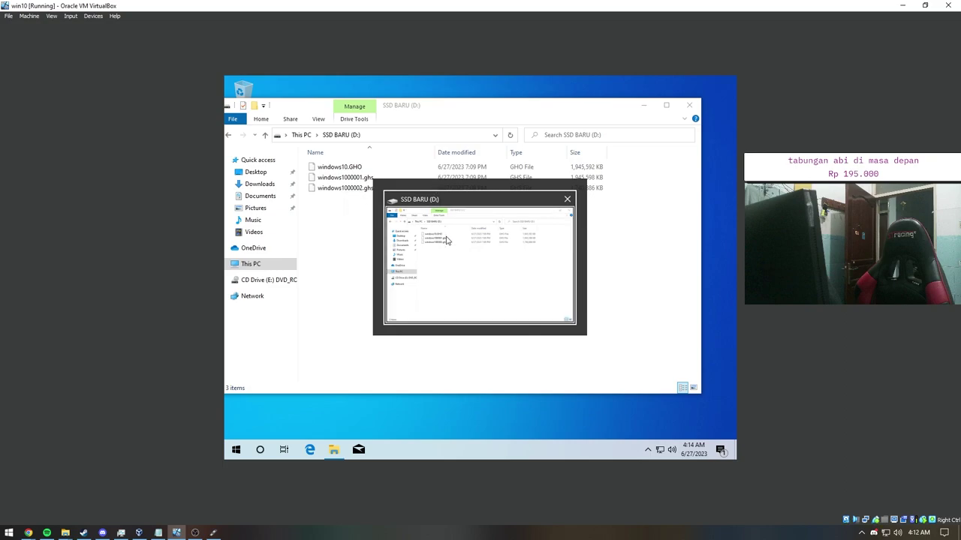
mouse_move(65, 531)
left_click(120, 495)
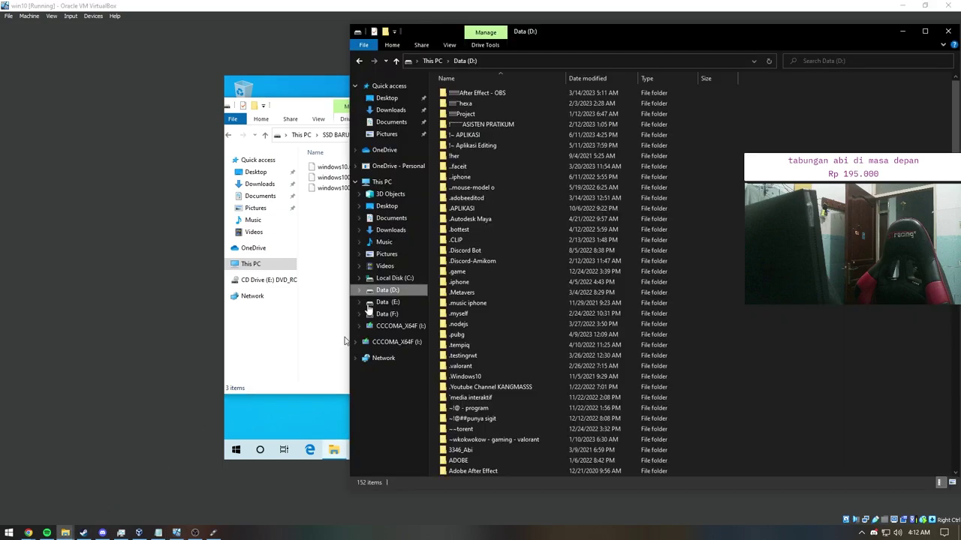
Step: Restore the Data (D:) window to a smaller size and close it
left_click(42, 488)
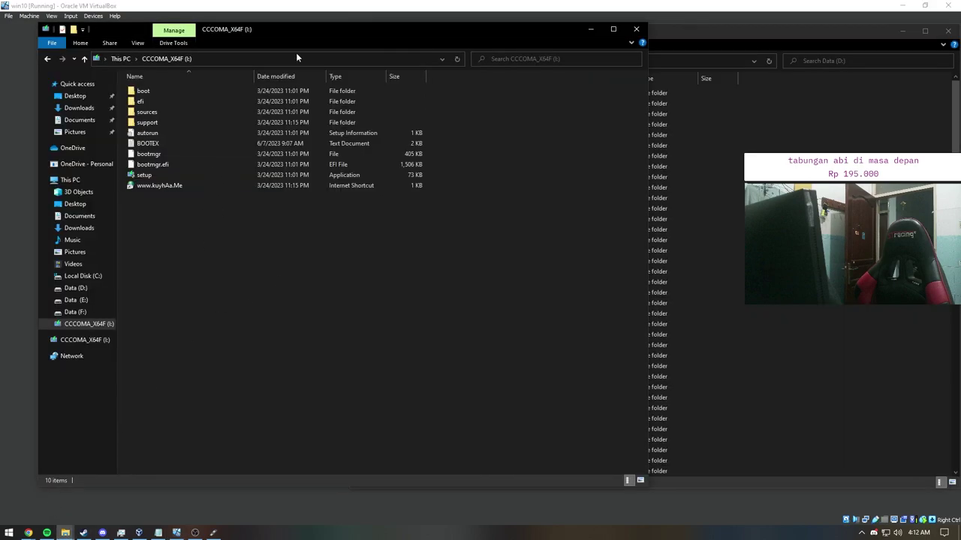
left_click_drag(722, 42, 597, 74)
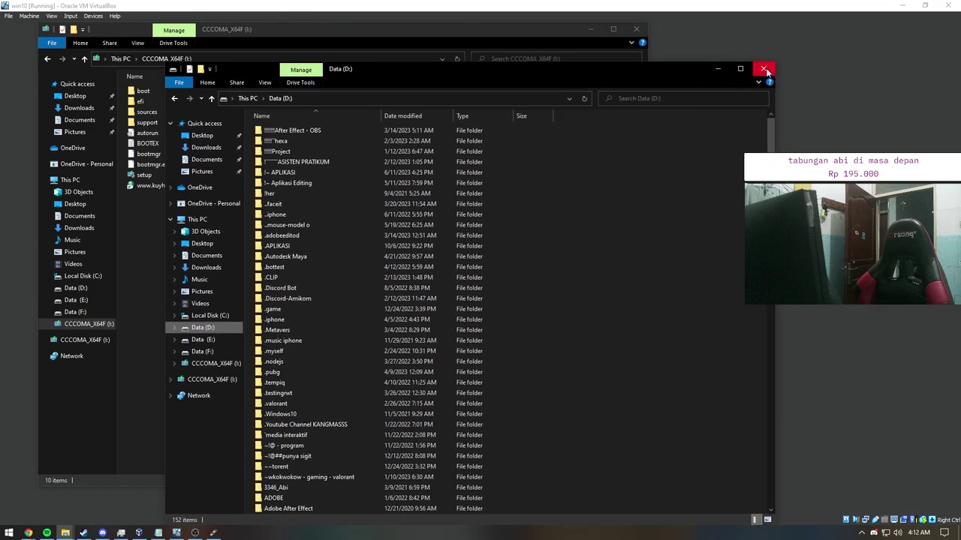
left_click(195, 533)
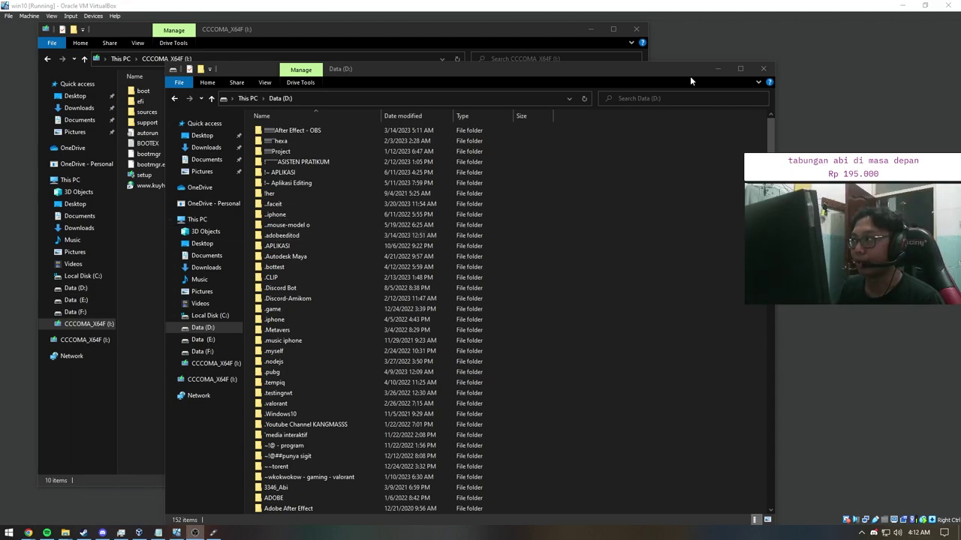
left_click(717, 68)
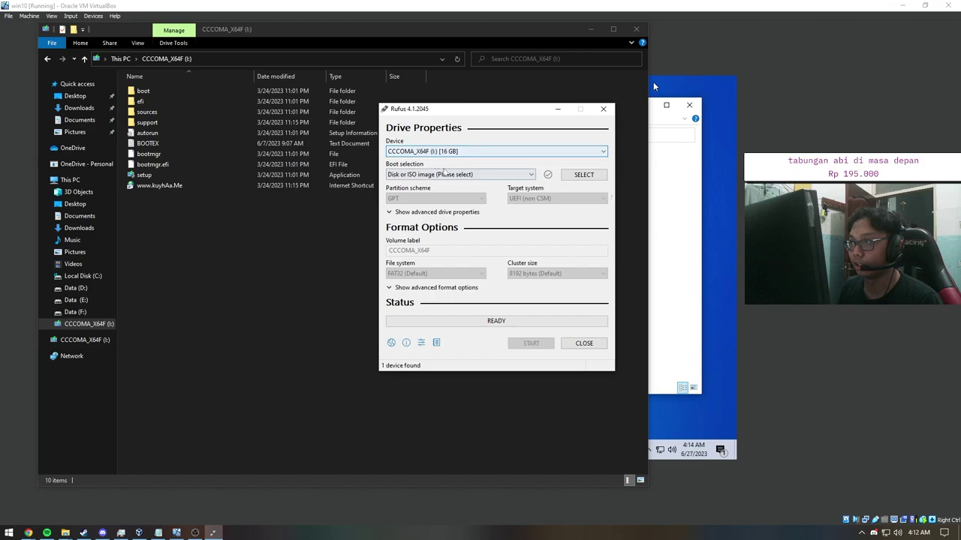
Step: Open Rufus's boot image file picker from the Boot selection SELECT button
left_click(443, 175)
left_click(529, 175)
left_click(531, 174)
left_click(531, 174)
left_click(584, 174)
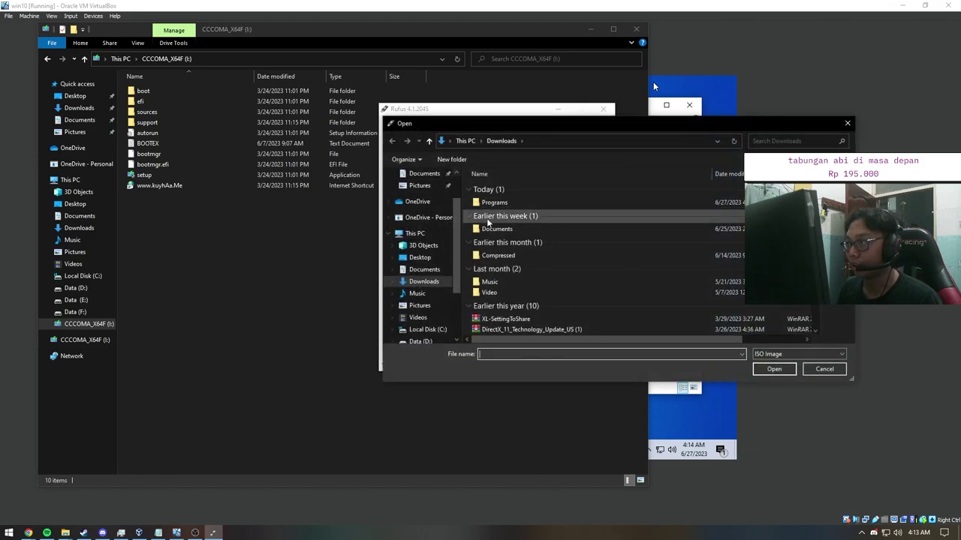
left_click_drag(543, 123, 367, 99)
scroll(251, 255, "down", 3)
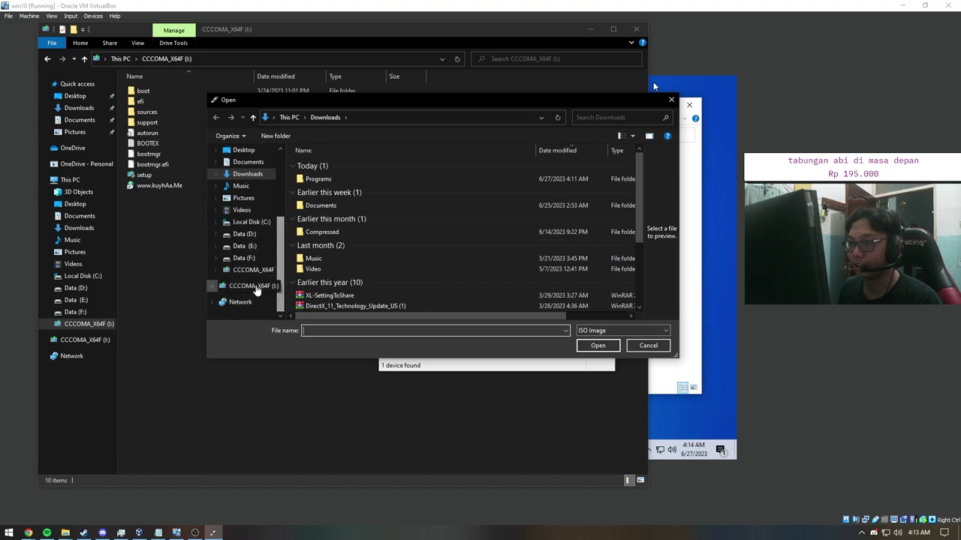
Step: Browse Data (E:) in the picker, cancel without choosing an image, and close Rufus
left_click(244, 257)
left_click(244, 246)
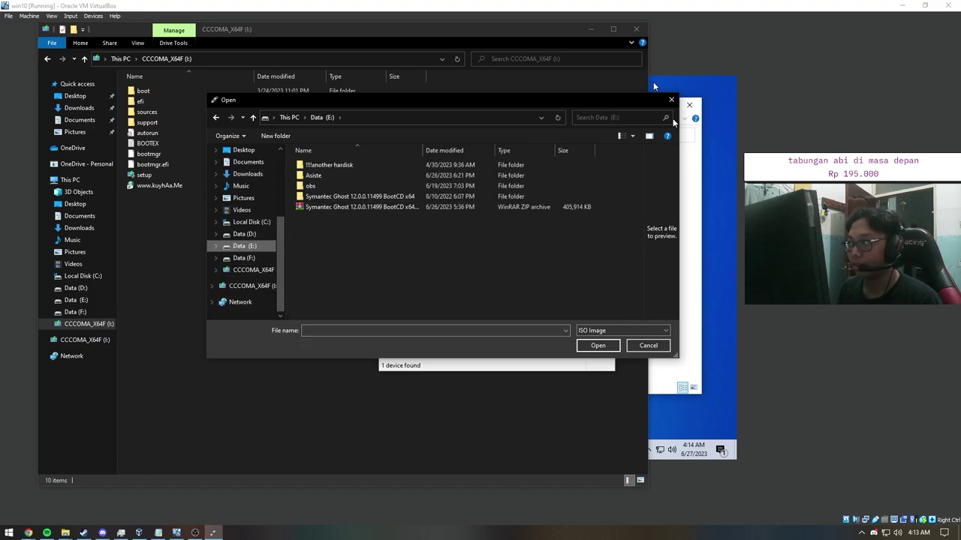
left_click(671, 100)
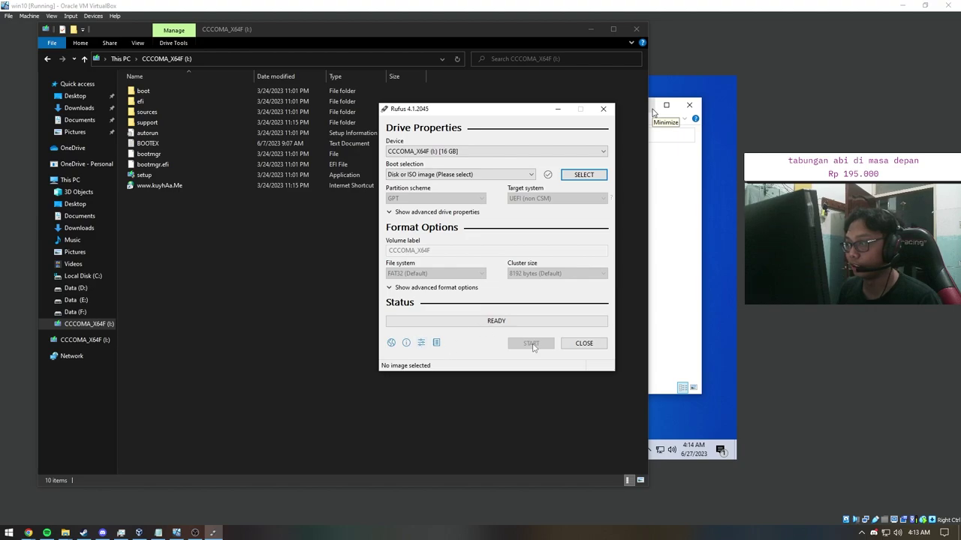
left_click(603, 109)
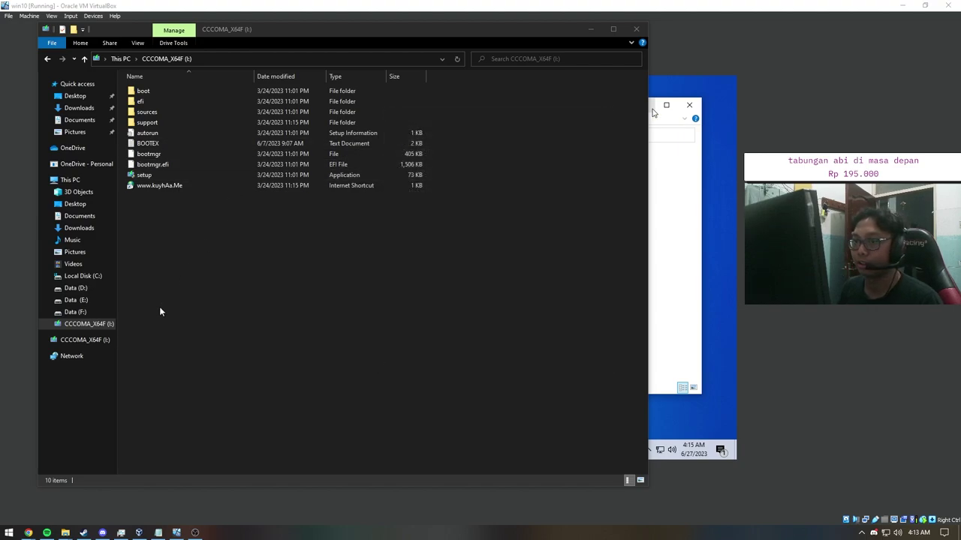
Step: Reopen the CCCOMA_X64F (I:) USB drive from This PC
left_click(84, 180)
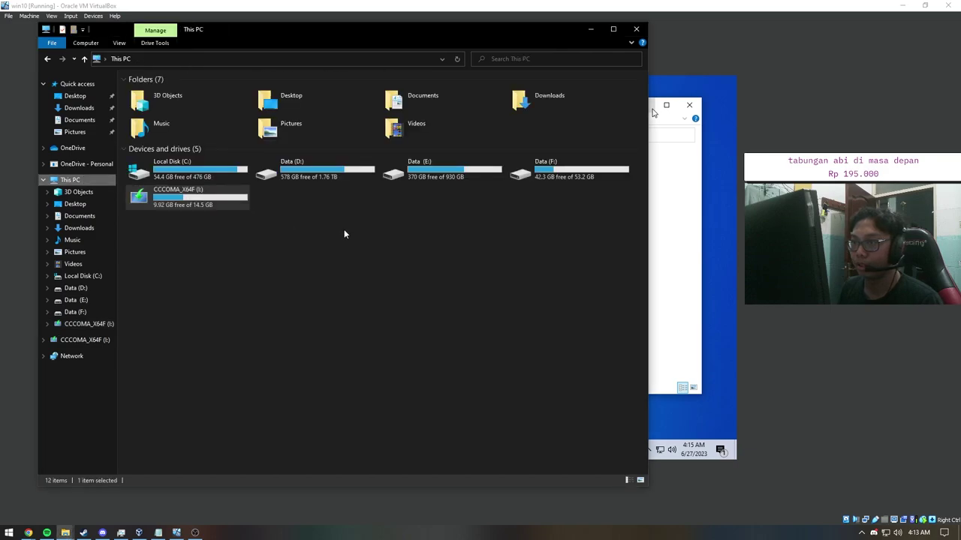
double_click(216, 207)
left_click(123, 59)
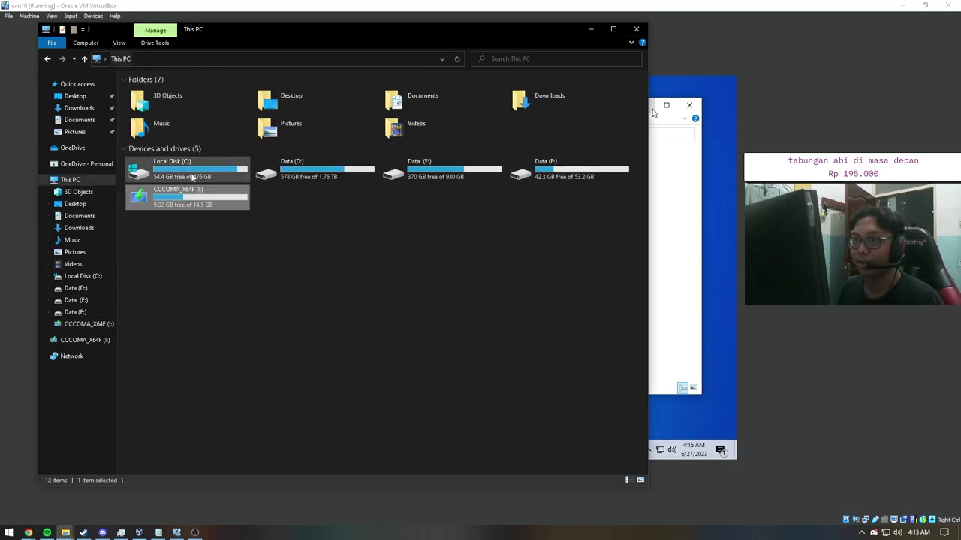
right_click(181, 196)
left_click(188, 201)
Step: Select all ten files on the USB drive, then close that host Explorer window
left_click_drag(170, 232, 156, 101)
left_click_drag(150, 244, 159, 91)
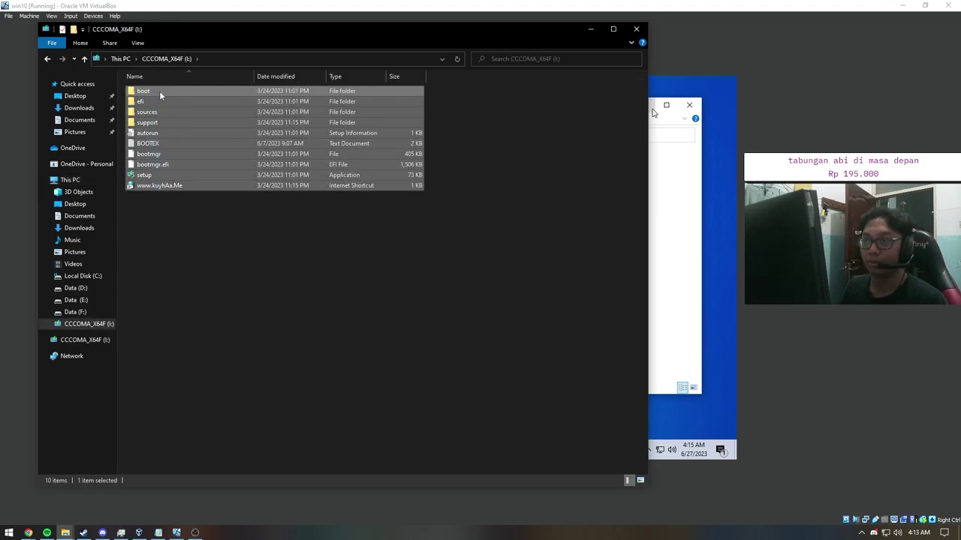
left_click_drag(175, 257, 169, 78)
left_click(179, 227)
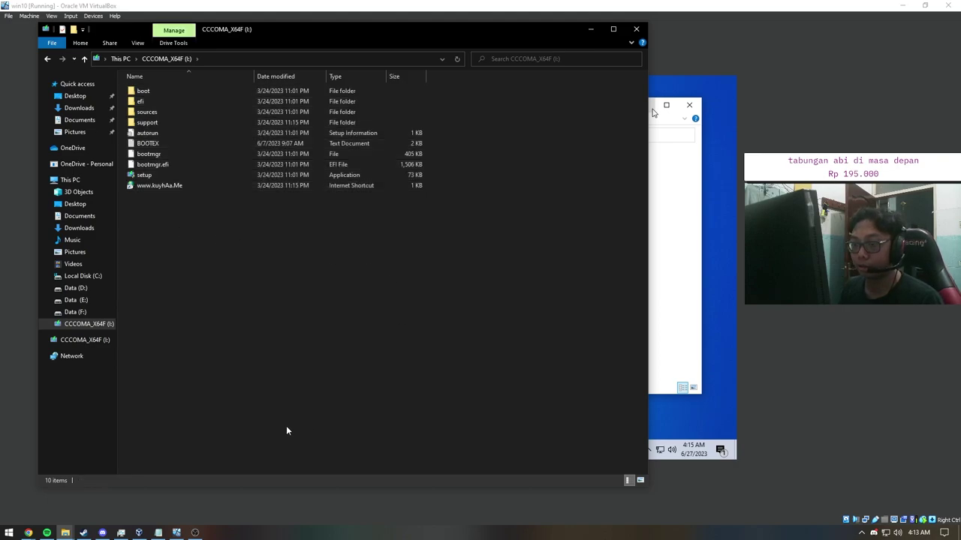
left_click_drag(210, 232, 170, 84)
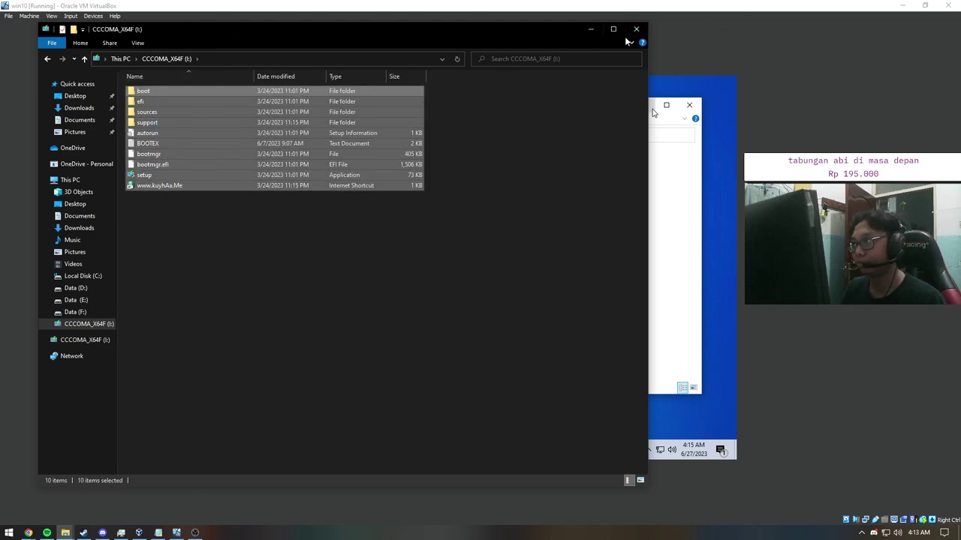
left_click_drag(208, 259, 181, 89)
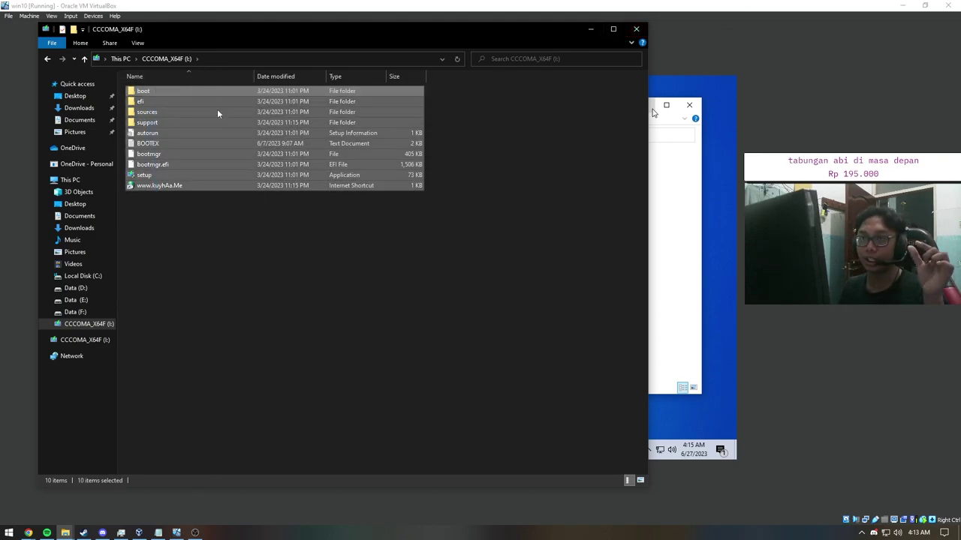
left_click(637, 29)
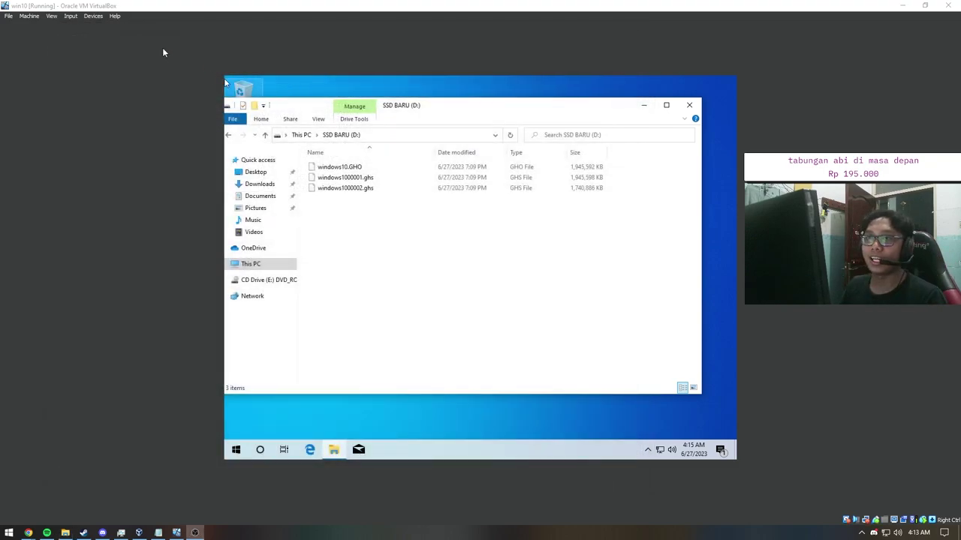
Step: Open the win10 machine's Settings on the Storage page
left_click(28, 16)
left_click(36, 27)
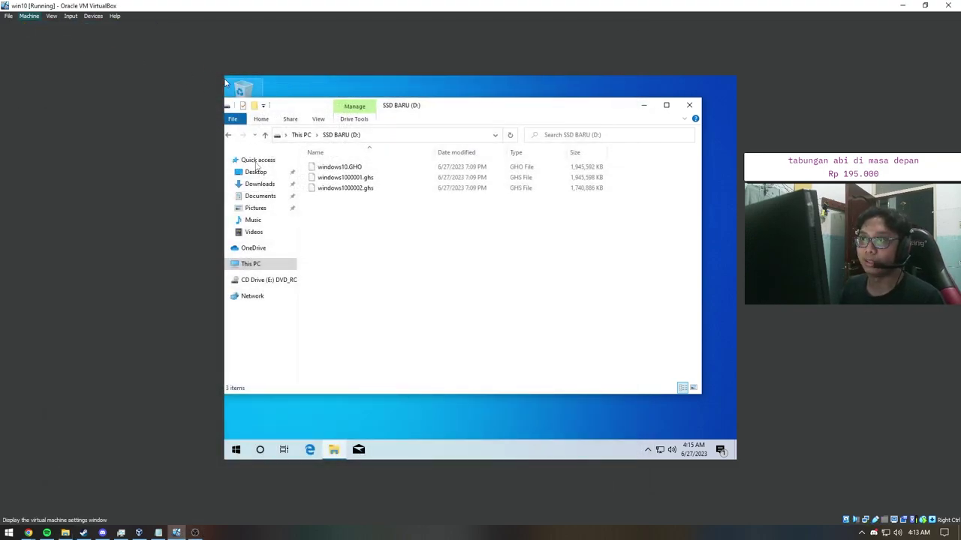
left_click(353, 186)
left_click(354, 219)
left_click(435, 223)
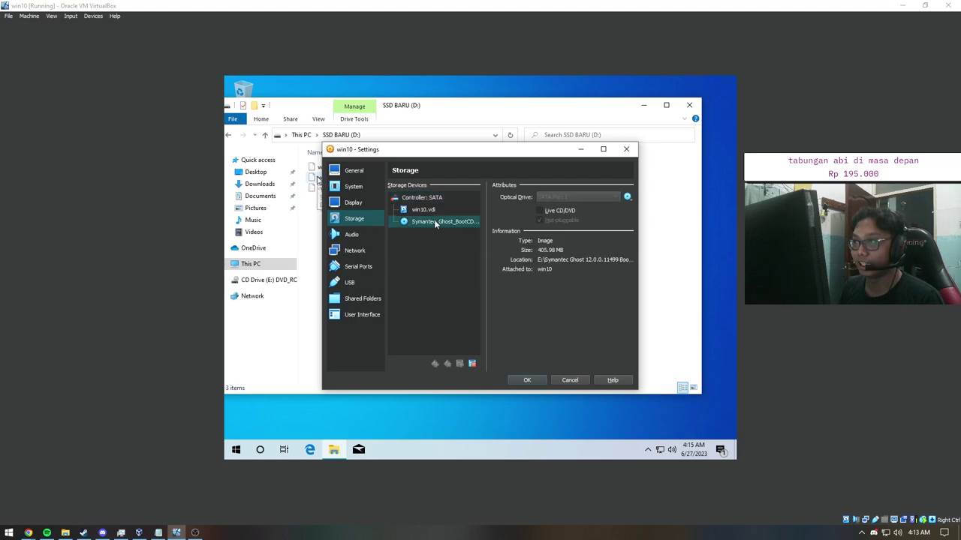
Step: Compare the win10.vdi disk and Symantec Ghost CD image details in storage
left_click(426, 210)
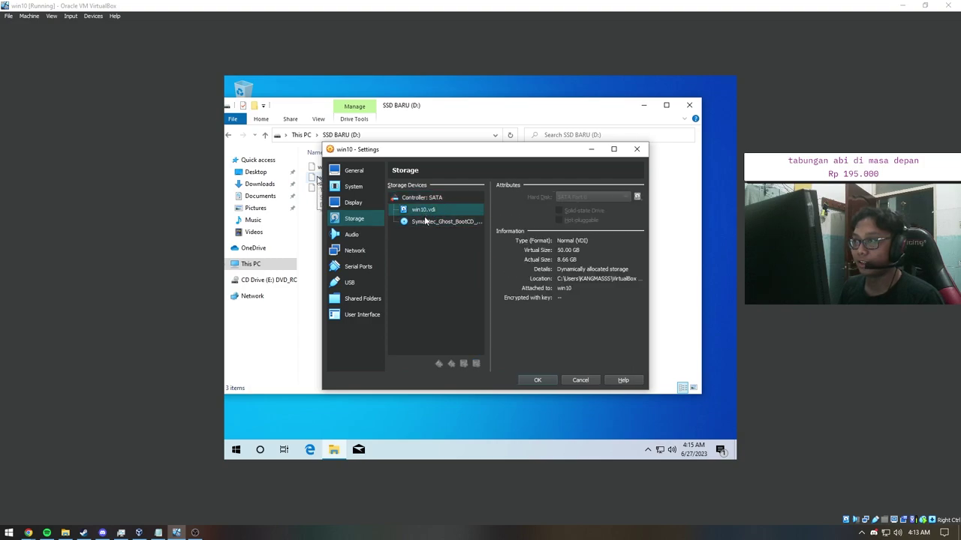
left_click(424, 222)
left_click(426, 210)
left_click(425, 223)
left_click(428, 211)
left_click(430, 223)
left_click(431, 210)
left_click(432, 223)
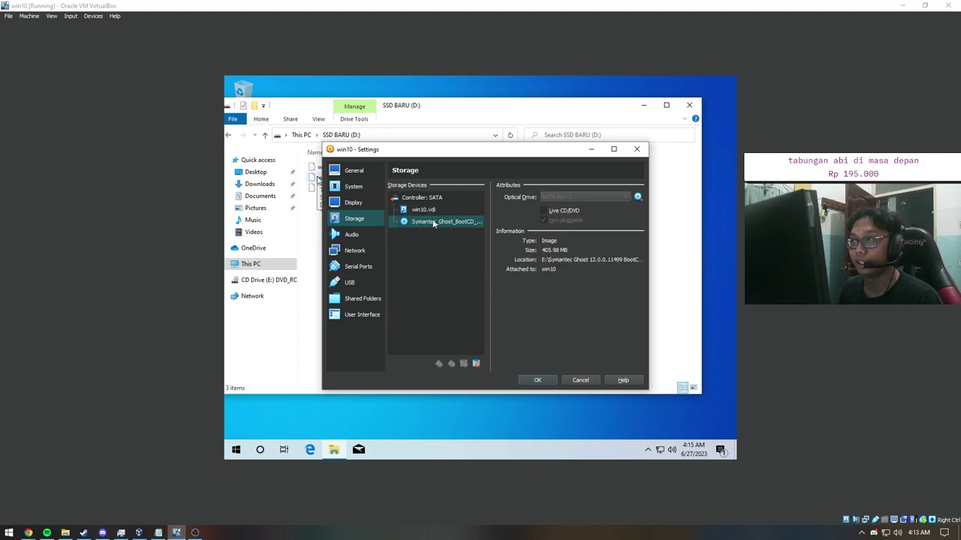
left_click(433, 211)
left_click(433, 222)
left_click(435, 211)
left_click(433, 211)
Step: Close Settings unchanged, minimize the SSD BARU folder, and open the desktop context menu
left_click(637, 149)
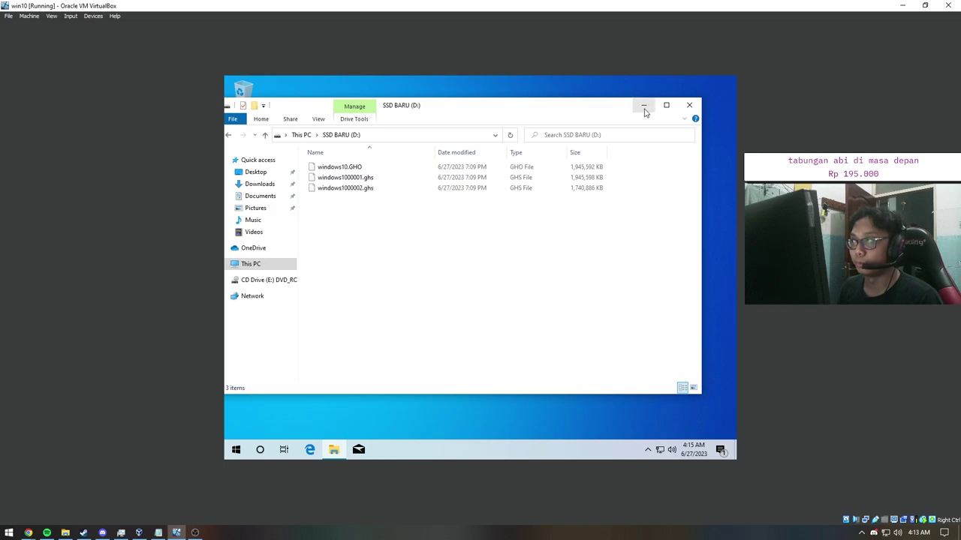
left_click(643, 105)
right_click(450, 142)
Step: Refresh the guest desktop, confirm windows10.GHO on SSD BARU (D:), then close Explorer
left_click(471, 169)
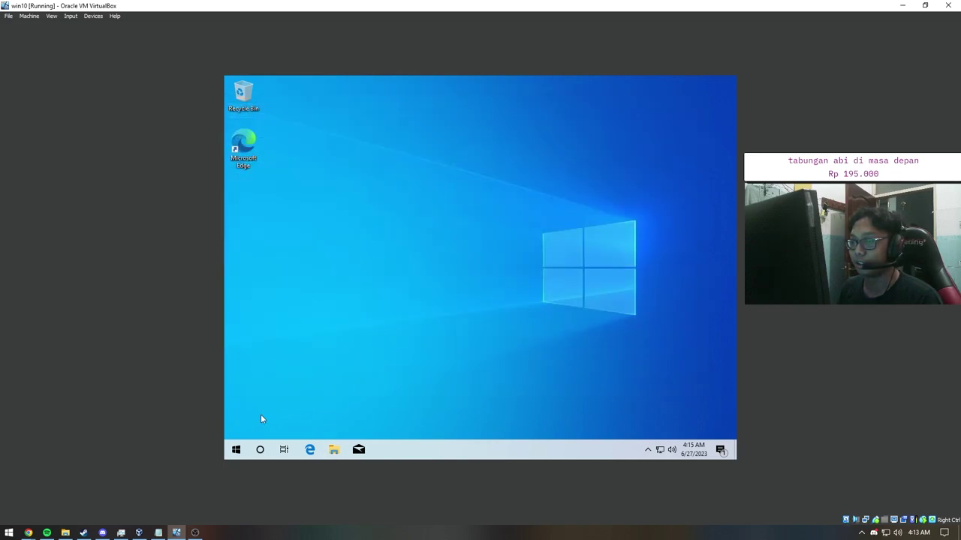
left_click(333, 449)
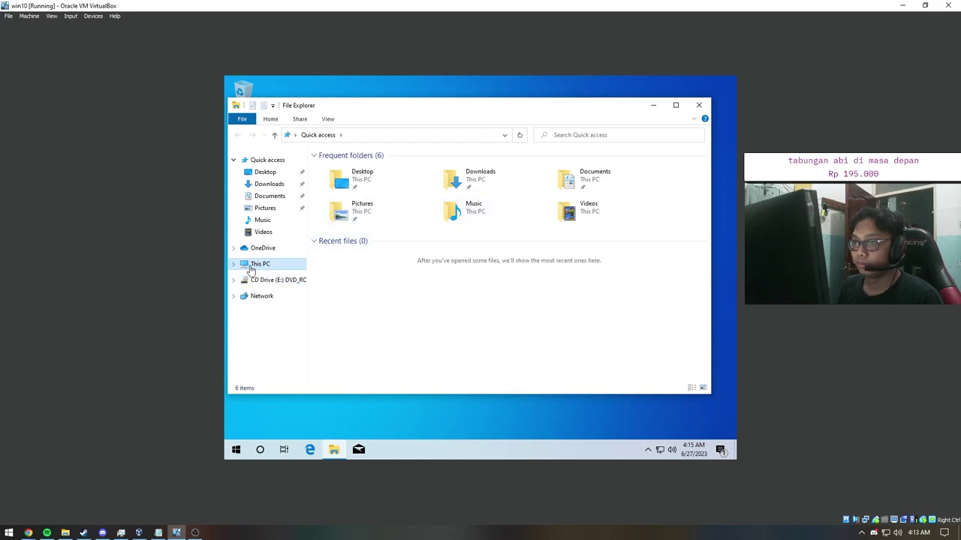
left_click(234, 264)
left_click(278, 340)
left_click(282, 352)
left_click(352, 167)
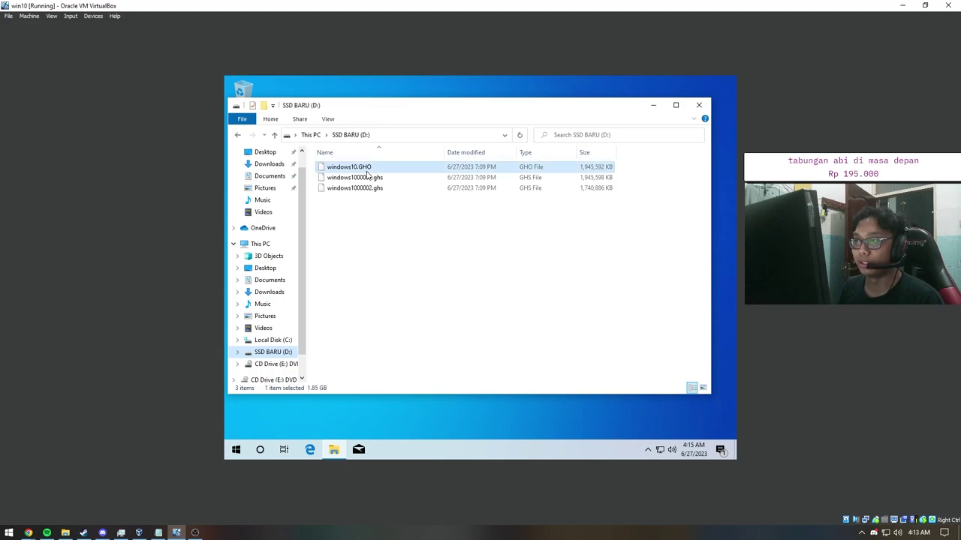
left_click(699, 105)
Step: Restart the guest via Start > Power > Restart, and move aside and minimize the Notepad notes
left_click(236, 449)
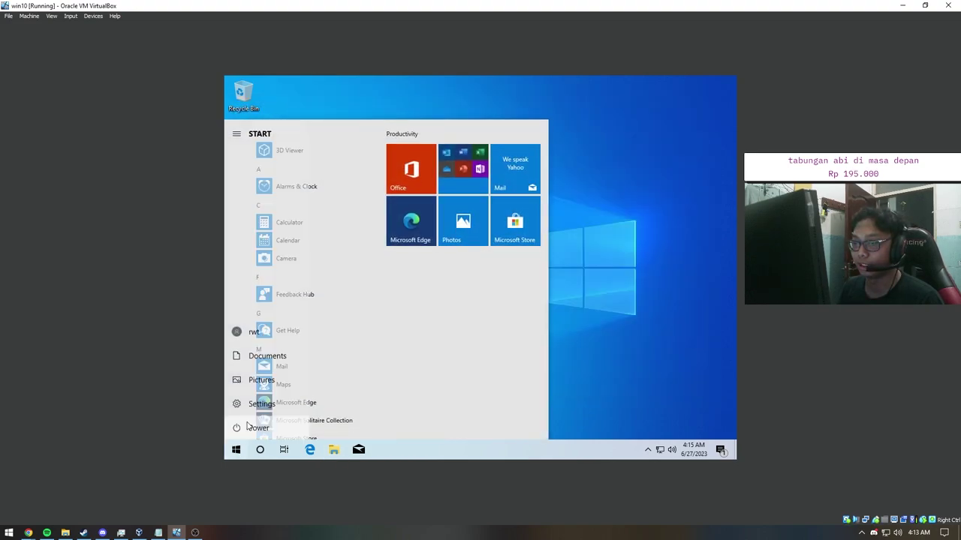
left_click(260, 433)
left_click(263, 407)
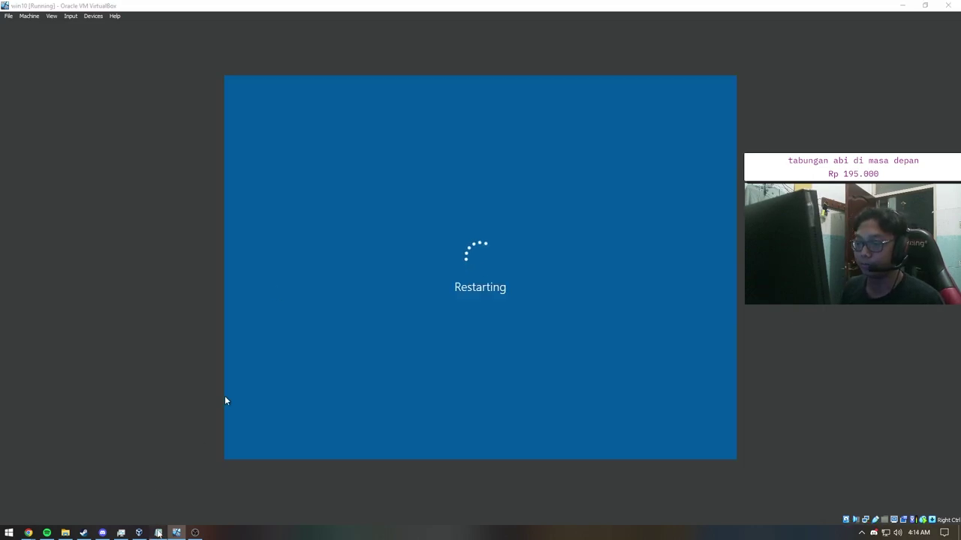
left_click(158, 533)
left_click_drag(448, 188, 369, 97)
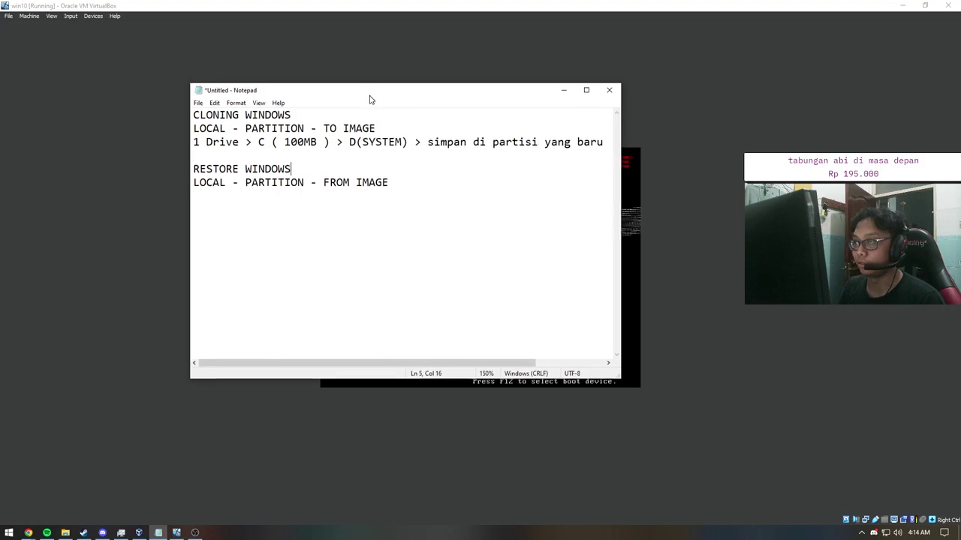
left_click(562, 90)
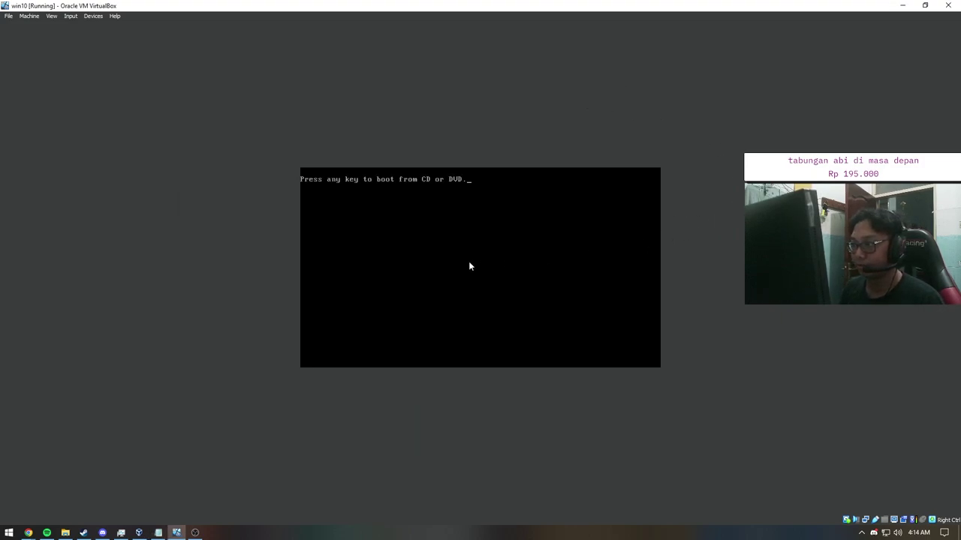
Step: Boot the VM from the Ghost CD, dismissing the mouse-capture prompts
left_click(469, 262)
left_click(486, 323)
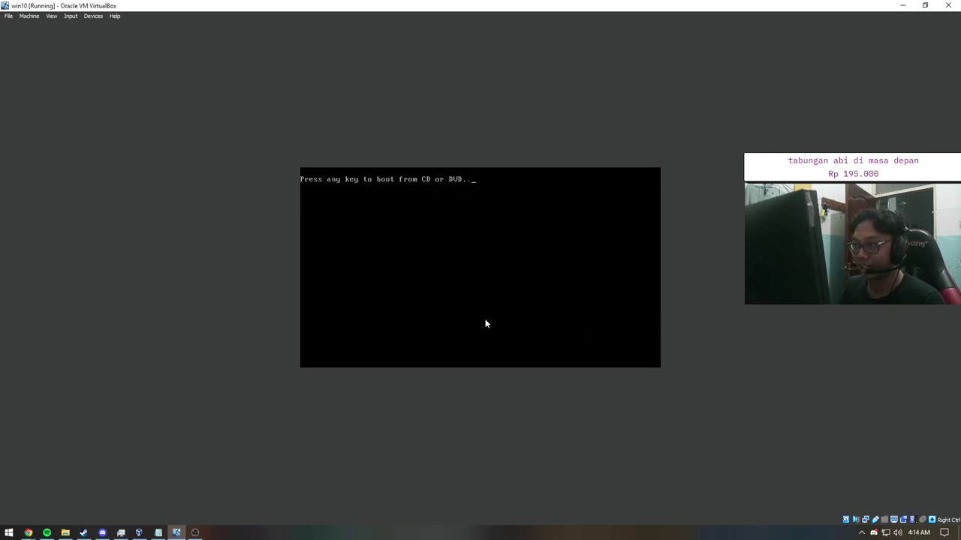
left_click(459, 303)
left_click(580, 195)
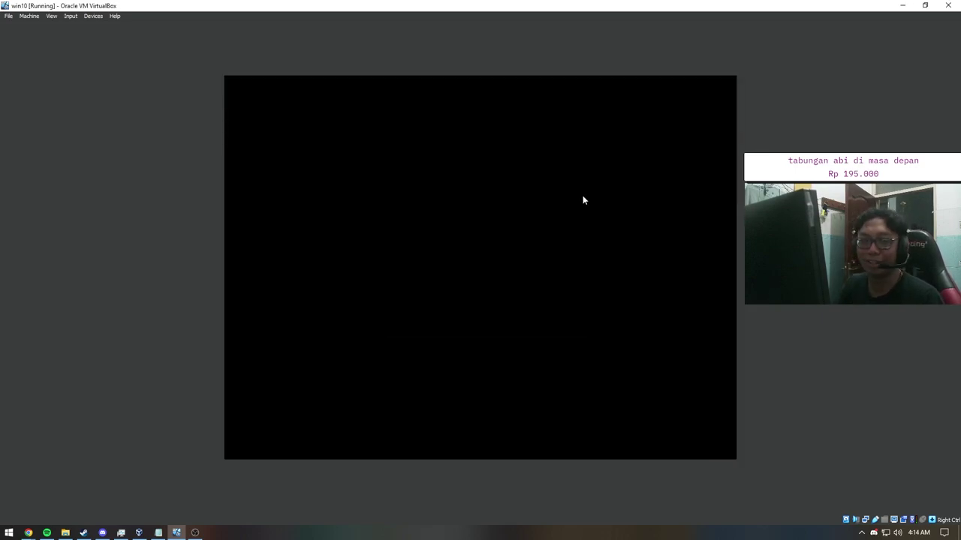
key("alt+Tab")
Step: Review the Notepad notes' RESTORE WINDOWS, LOCAL and FROM IMAGE steps, then return to the VM
mouse_move(469, 98)
left_mouse_down()
mouse_move(547, 221)
mouse_move(536, 142)
mouse_move(470, 88)
left_mouse_up()
left_click_drag(412, 173, 381, 187)
scroll(459, 256, "up", 10)
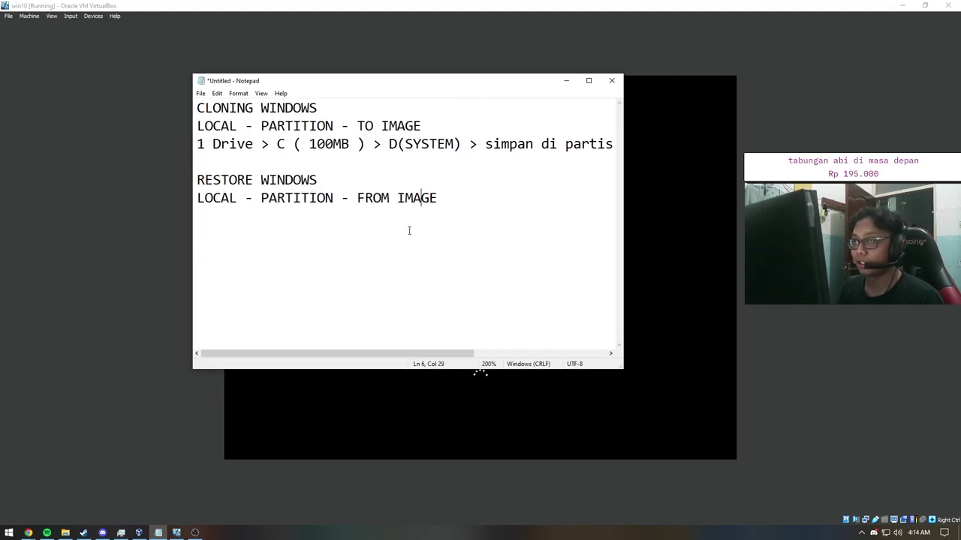
left_click_drag(198, 200, 416, 200)
left_click(208, 223)
double_click(218, 223)
left_click(269, 222)
left_click(387, 223)
left_click_drag(526, 223, 398, 223)
left_click(399, 223)
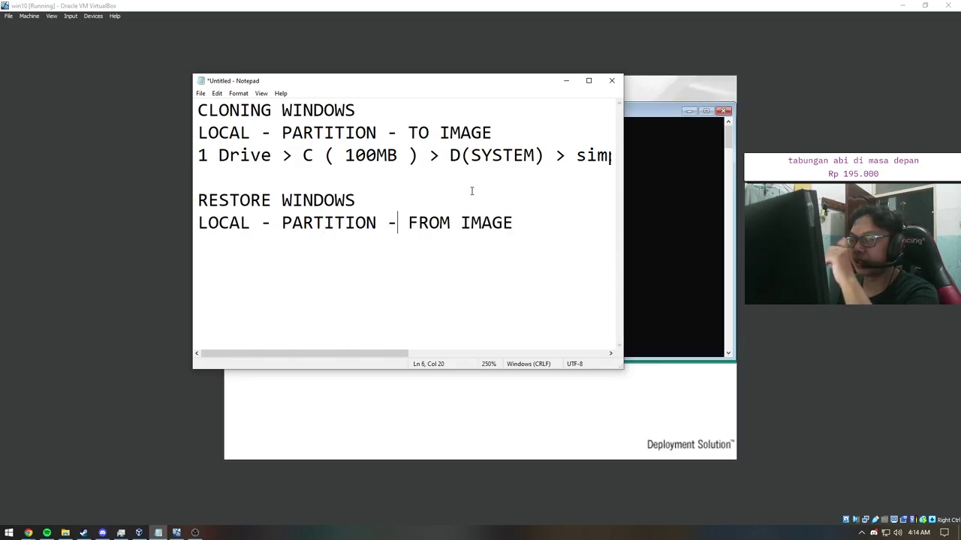
left_click(102, 260)
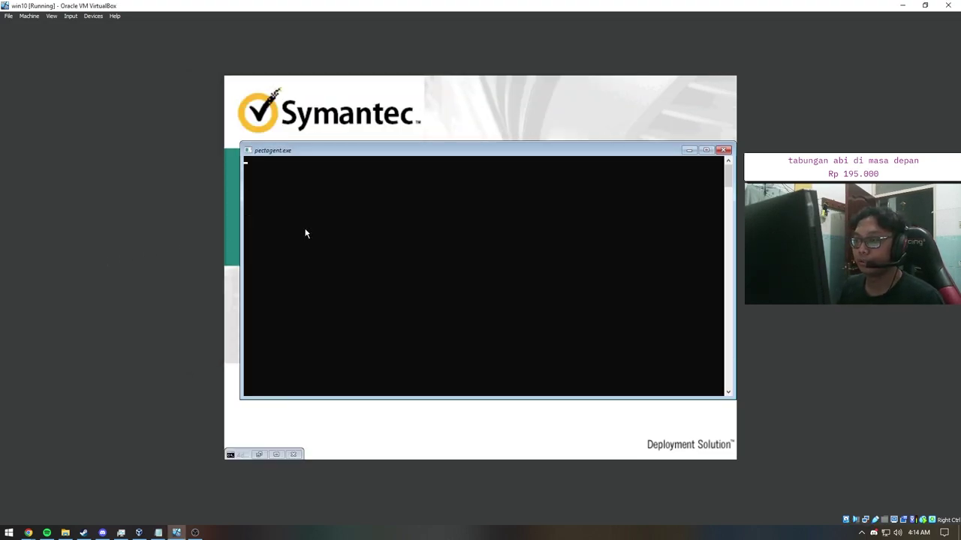
Step: In Ghost, open windows10.GHO from SSD BARU via Local > Partition > From Image, then cancel back to Partition
left_click(356, 264)
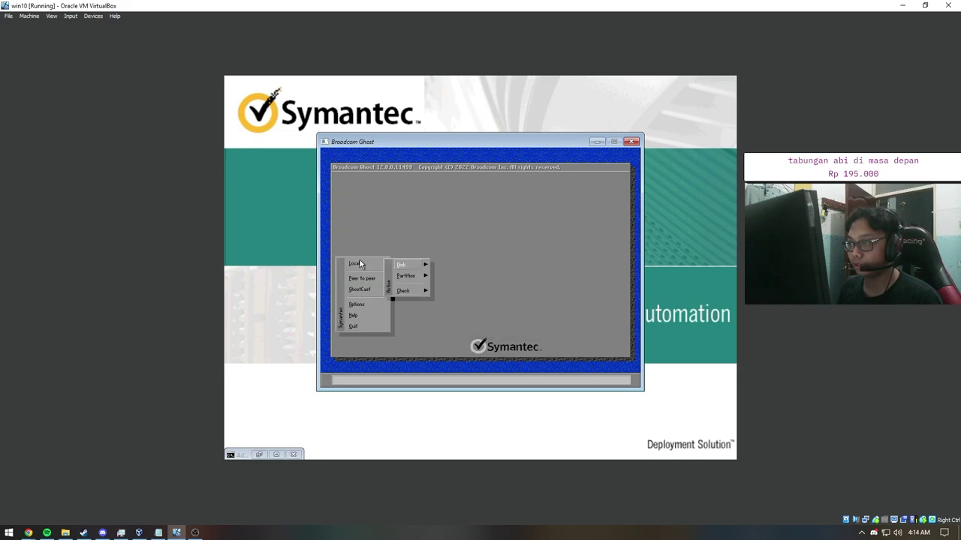
mouse_move(413, 277)
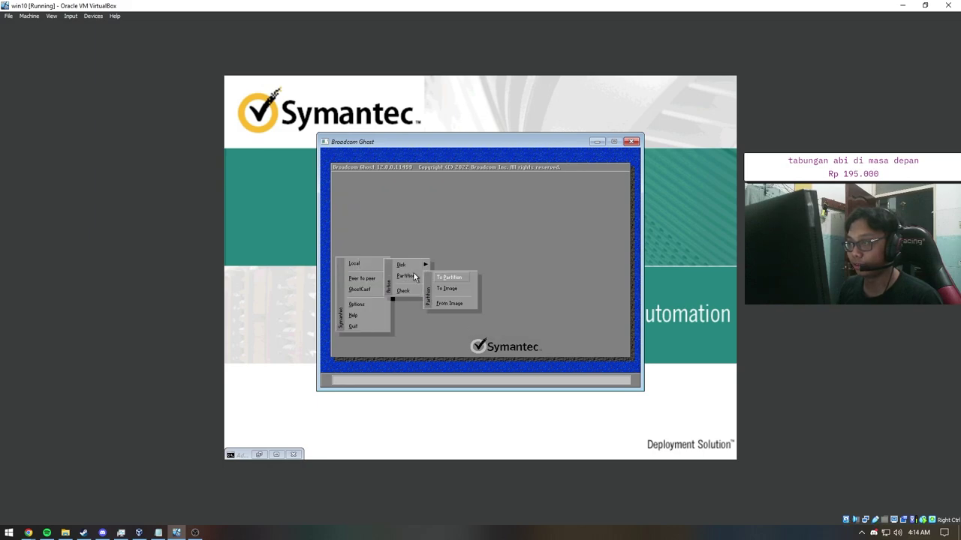
left_click(443, 303)
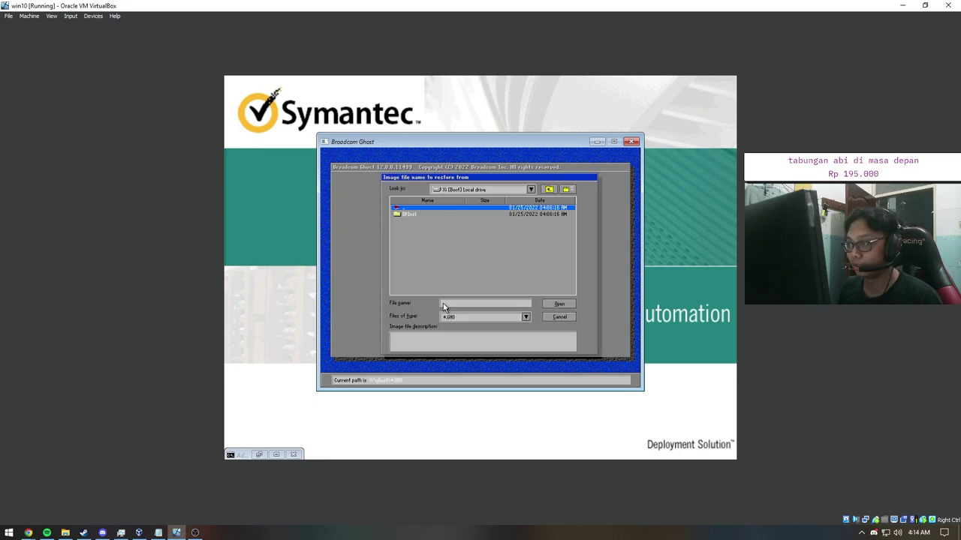
left_click(530, 189)
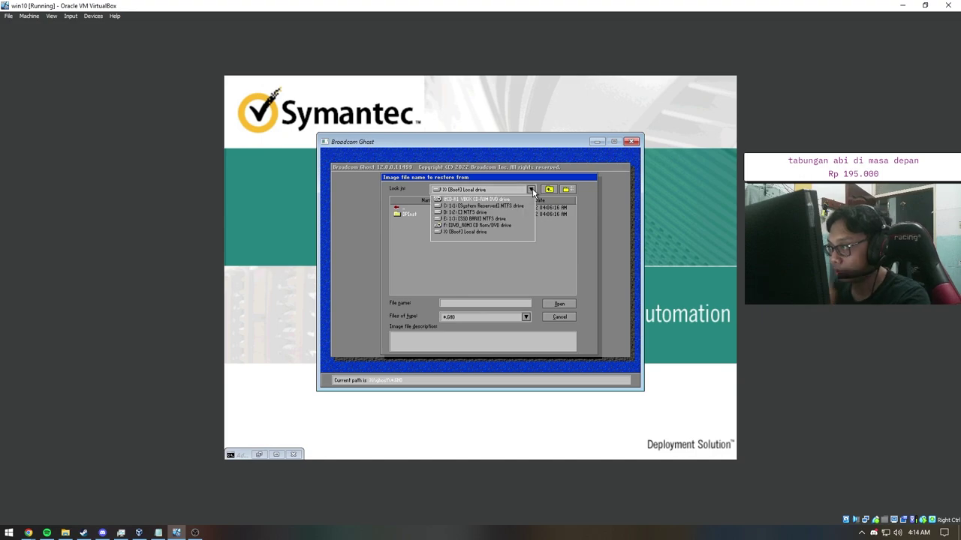
left_click(466, 218)
double_click(459, 221)
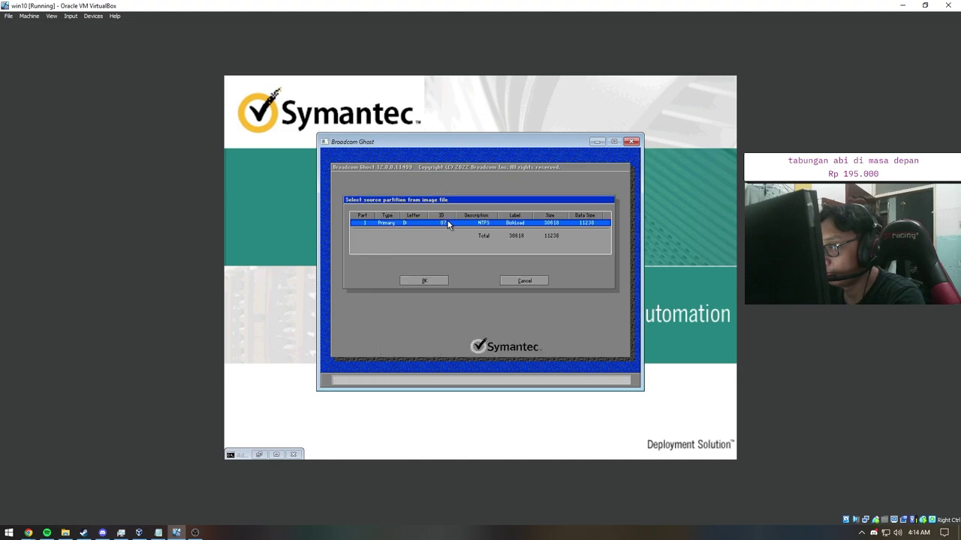
left_click(514, 280)
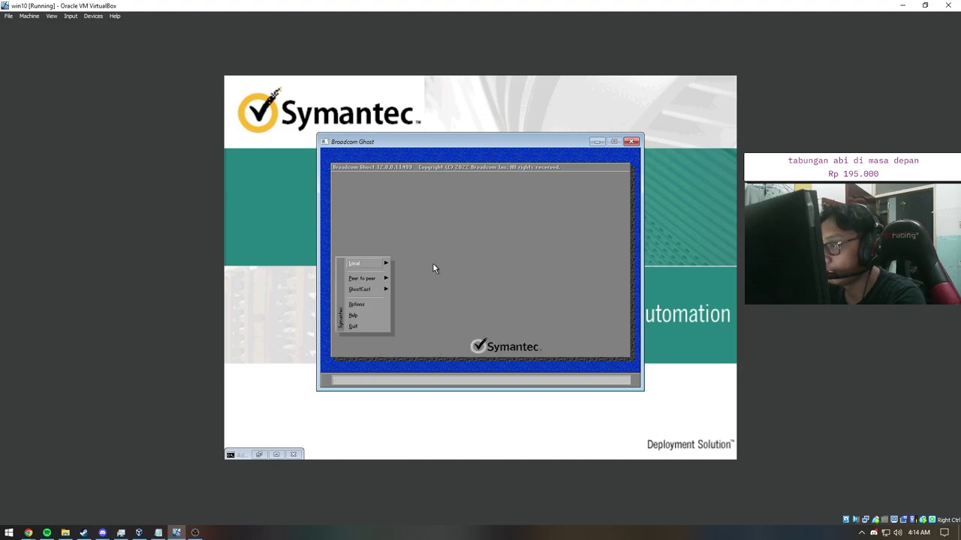
left_click(368, 267)
left_click(404, 275)
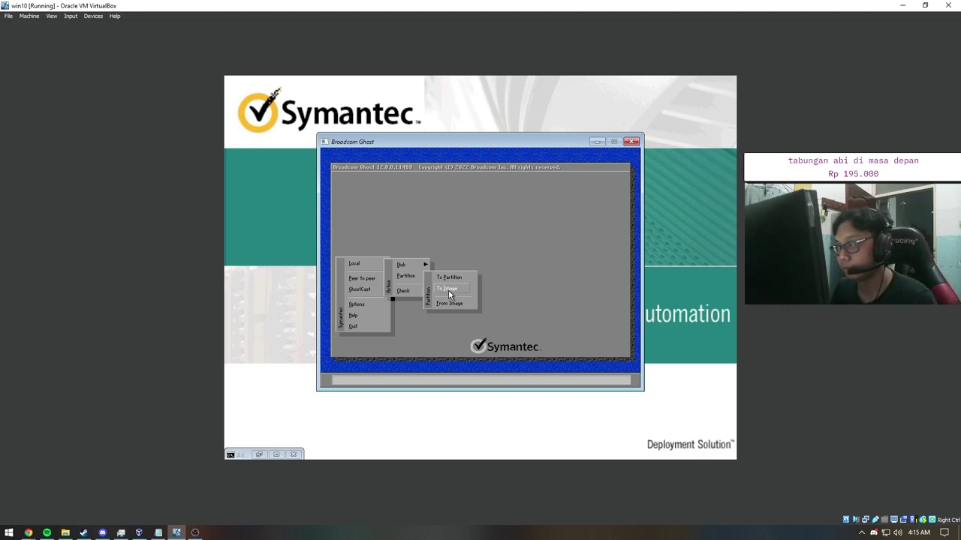
Step: Open windows10.GHO from SSD BARU via Partition > From Image, then back out of source selection
left_click(446, 303)
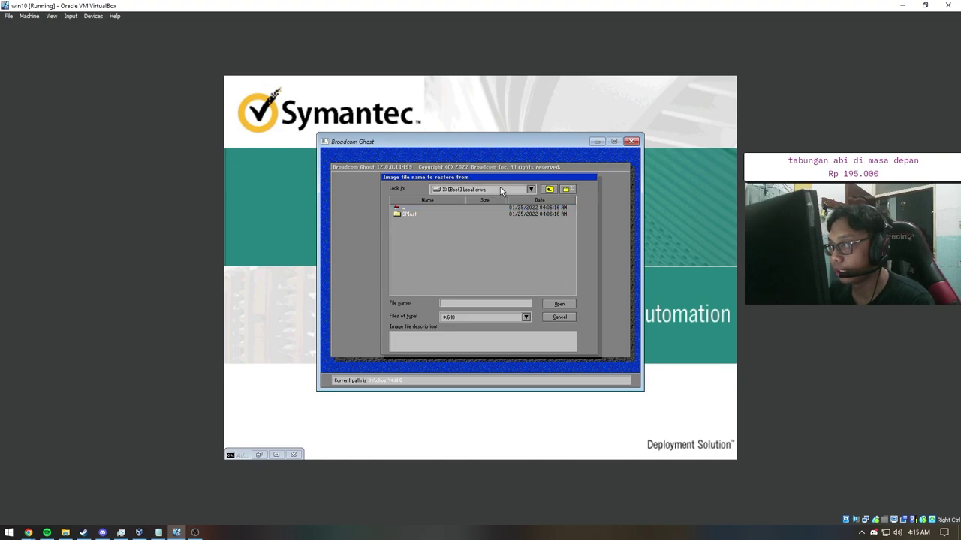
left_click(531, 189)
left_click(473, 199)
left_click(531, 189)
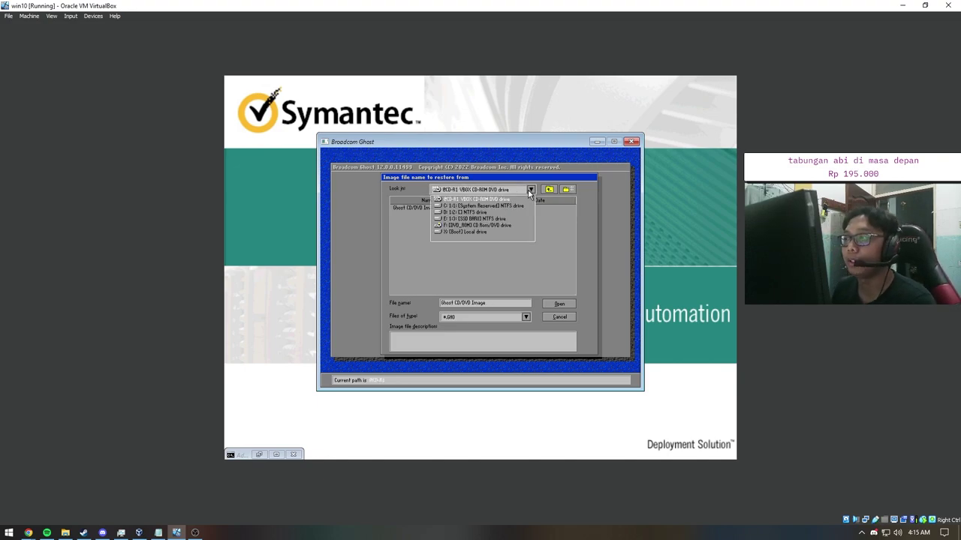
left_click(473, 217)
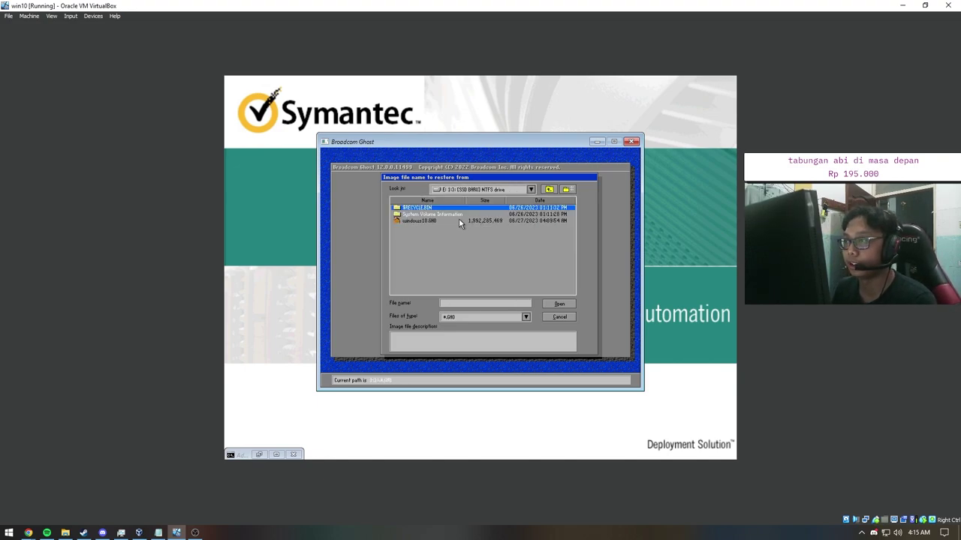
double_click(458, 218)
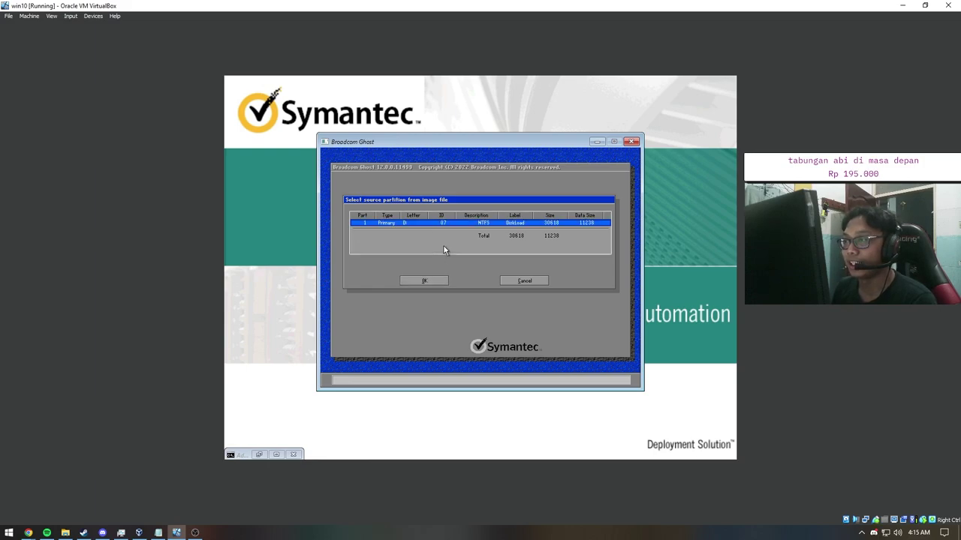
left_click(502, 280)
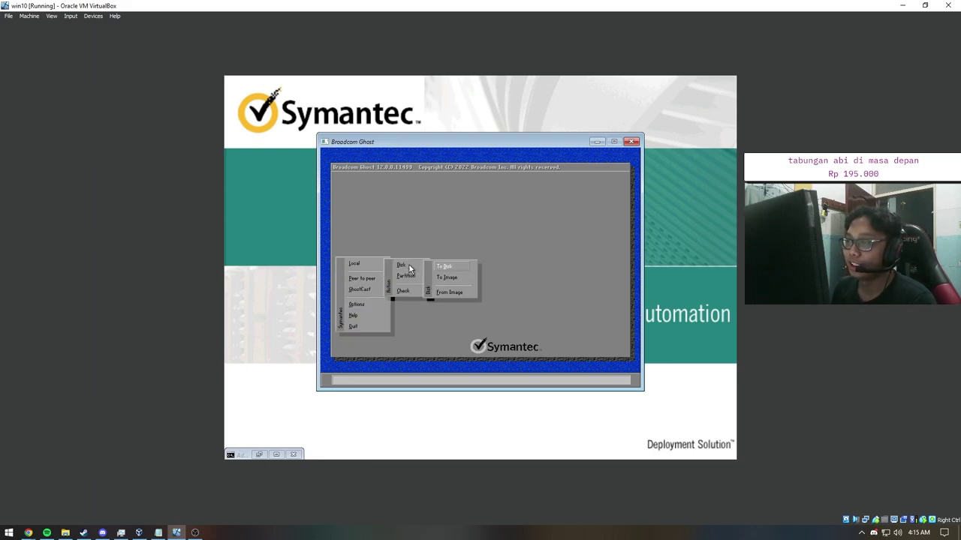
Step: Reopen From Image, load windows10.GHO from SSD BARU, and accept partition 1 as source
mouse_move(416, 276)
left_click(450, 303)
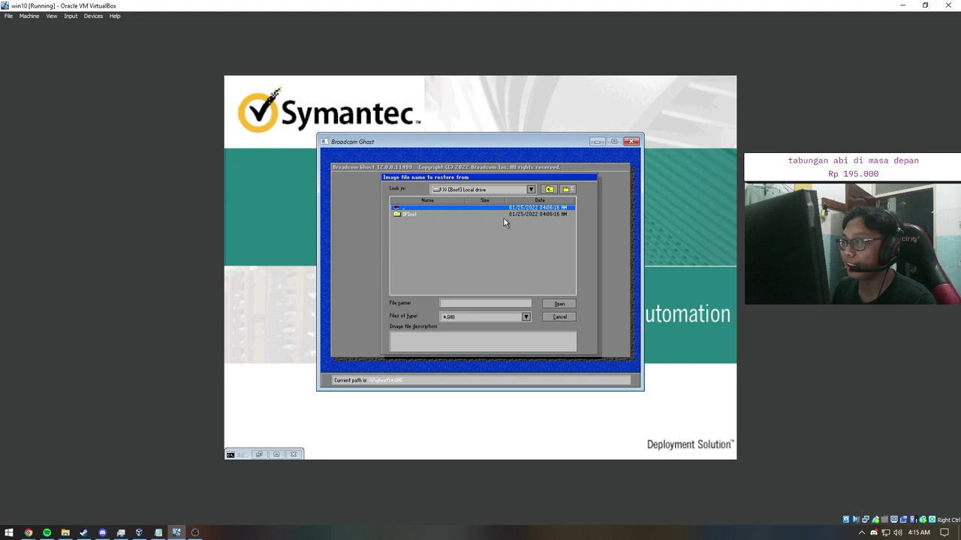
left_click(482, 190)
left_click(471, 219)
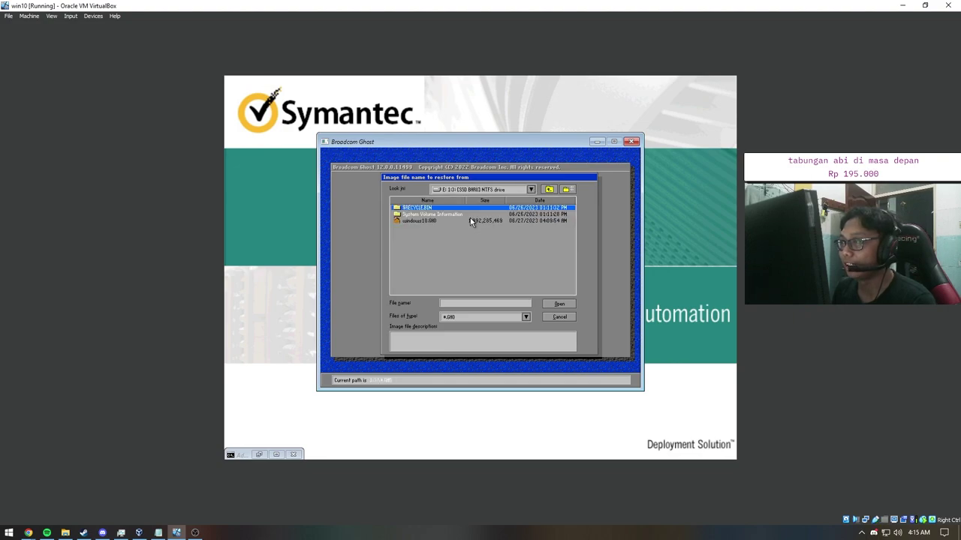
double_click(430, 220)
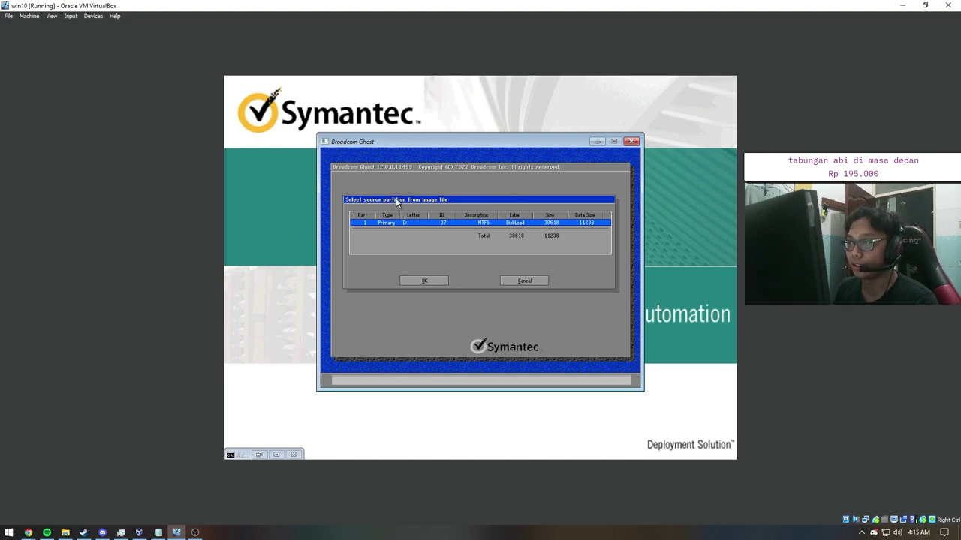
left_click(432, 281)
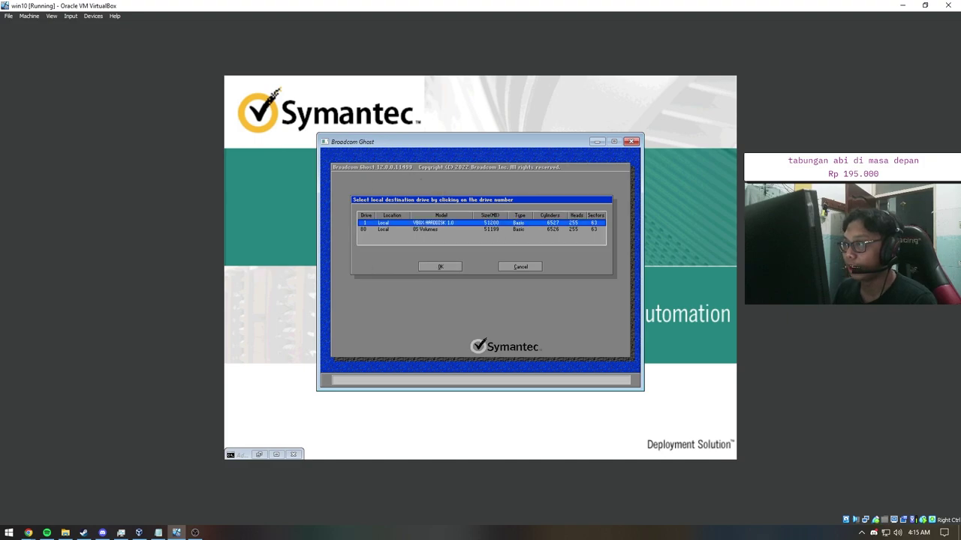
Step: Pick drive 1 as the destination, try partitions 2 and 3, then cancel the partition choice
left_click(416, 229)
left_click(437, 266)
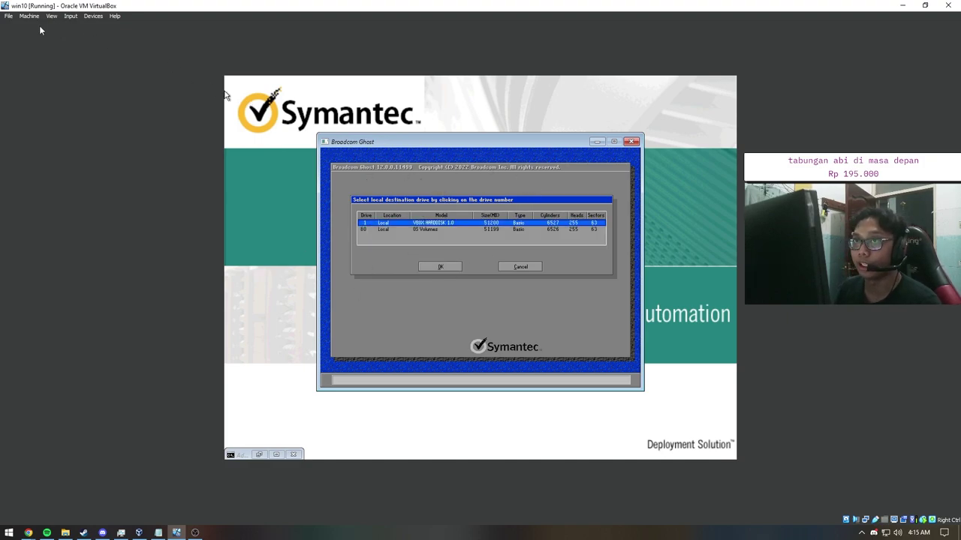
left_click(422, 267)
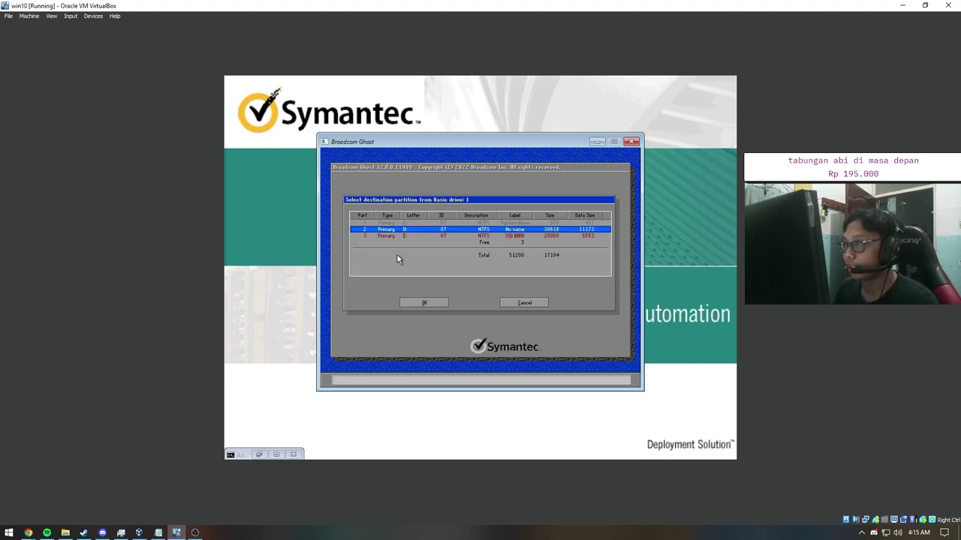
left_click(417, 236)
left_click(481, 229)
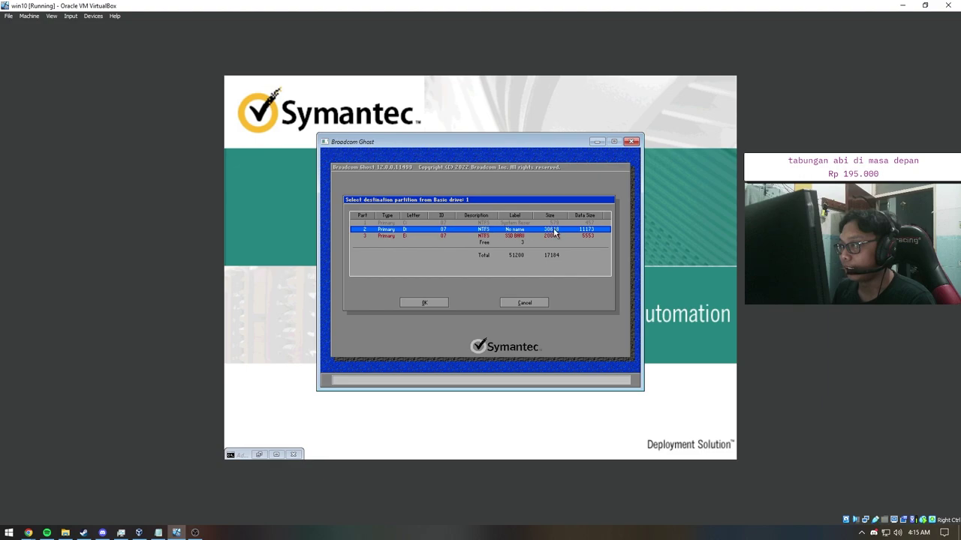
left_click(484, 235)
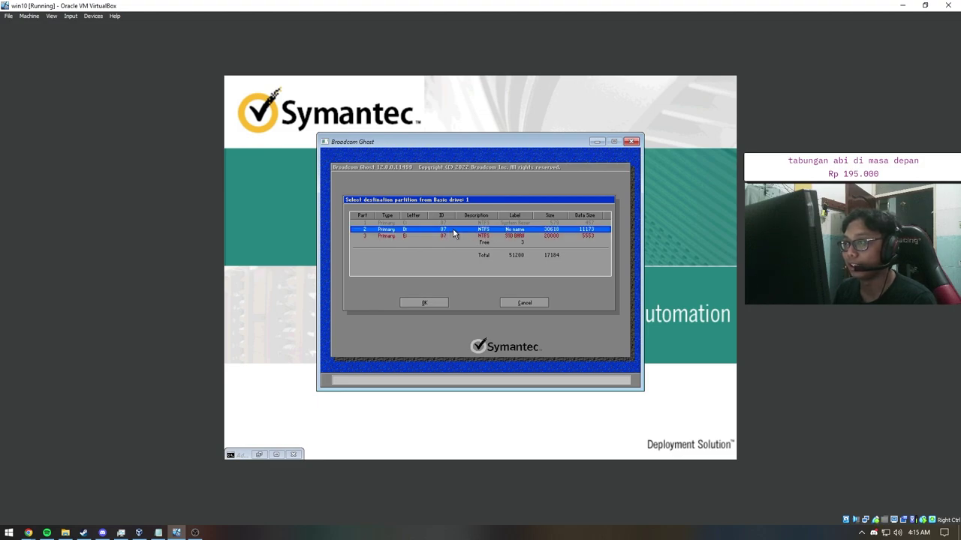
left_click(411, 235)
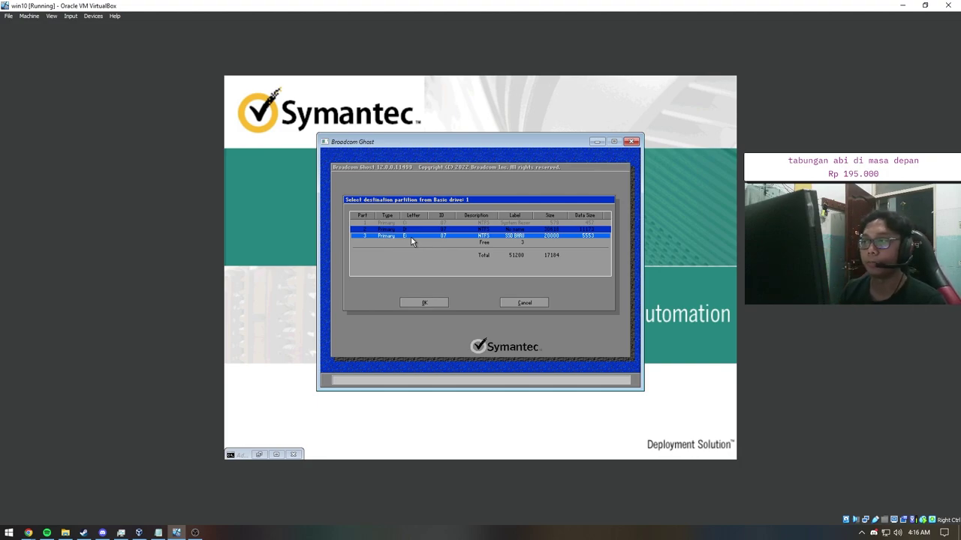
left_click(410, 229)
left_click(523, 303)
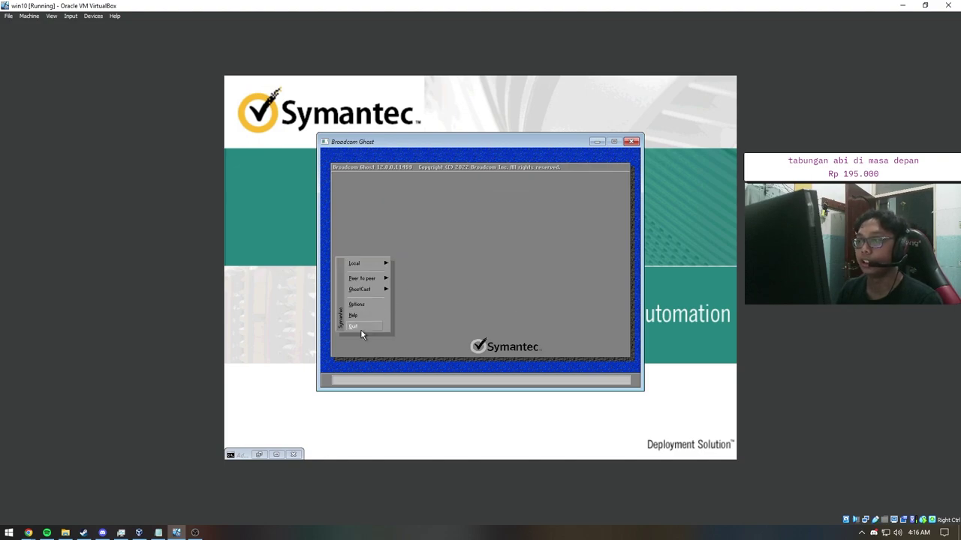
Step: Quit Ghost and leave WinPE with the exit command
left_click(361, 330)
left_click(437, 258)
type("exit")
key("Return")
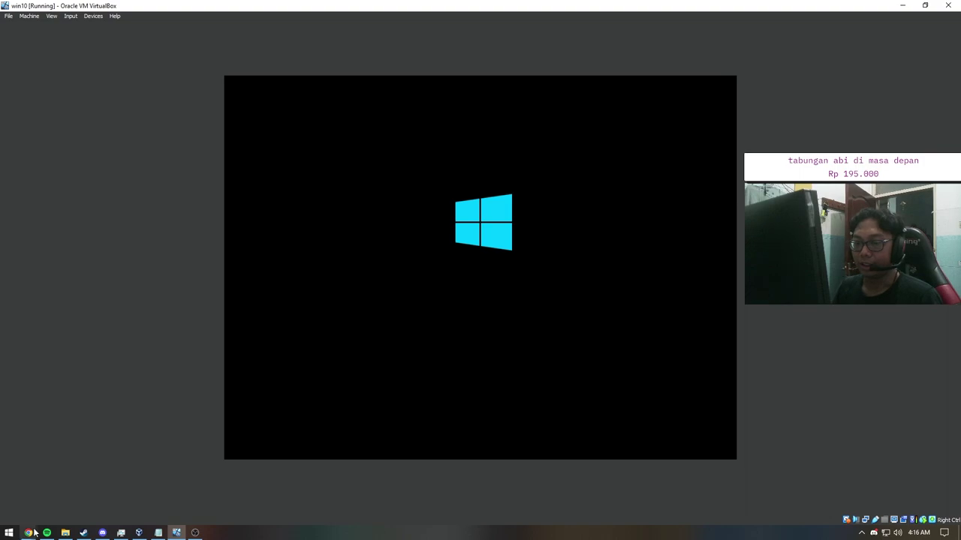
Step: Let the restored Windows boot to its lock screen, then begin closing the win10 VM window
mouse_move(27, 531)
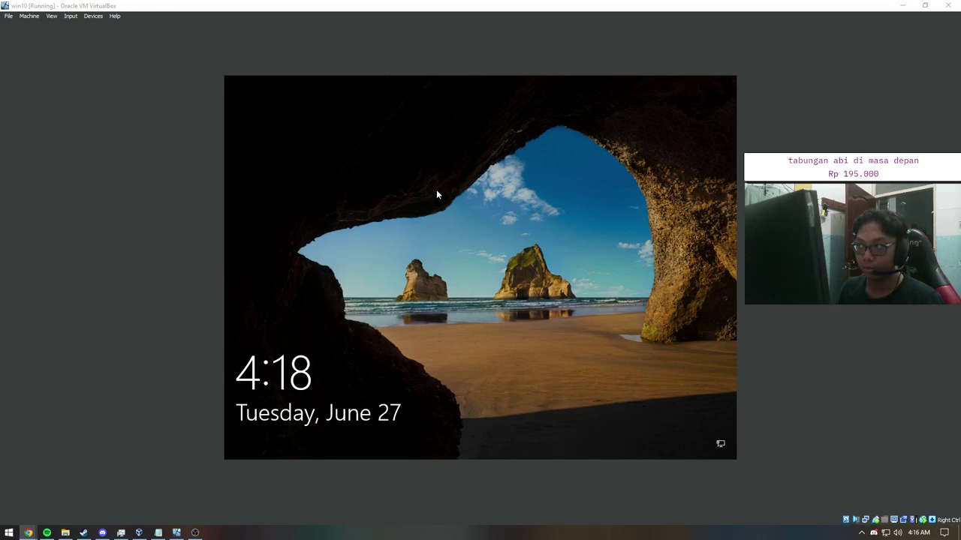
left_click(948, 5)
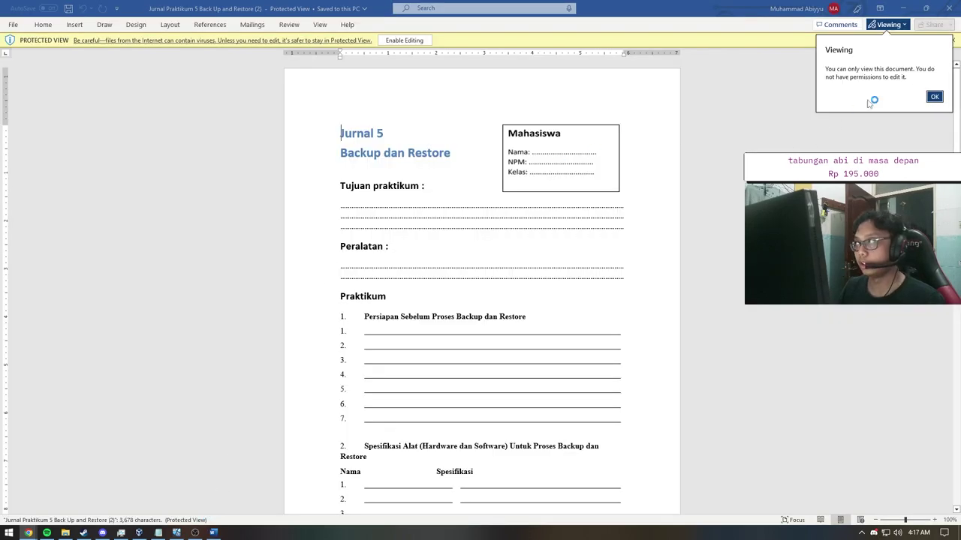
Step: Dismiss the view-only notice and scroll through the Backup dan Restore worksheet
left_click(934, 94)
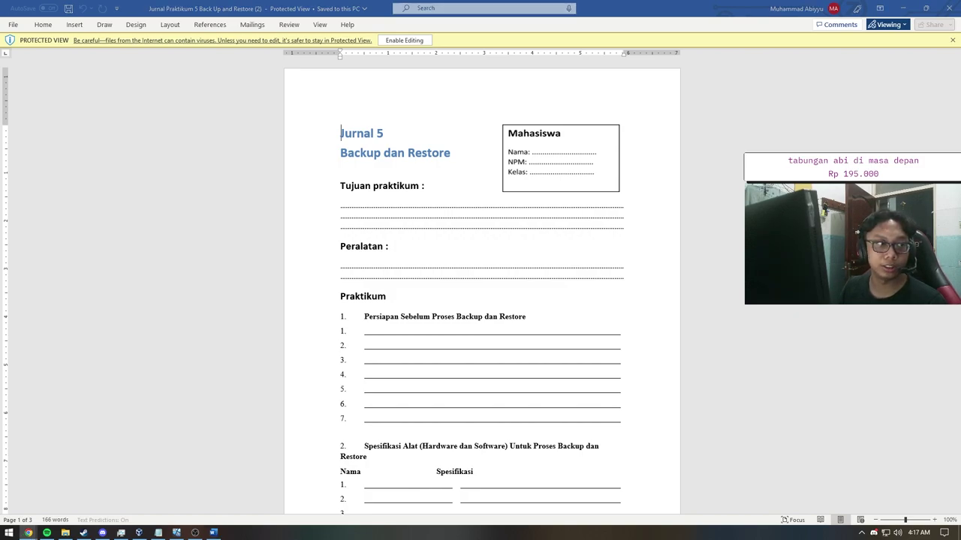
scroll(488, 204, "down", 3)
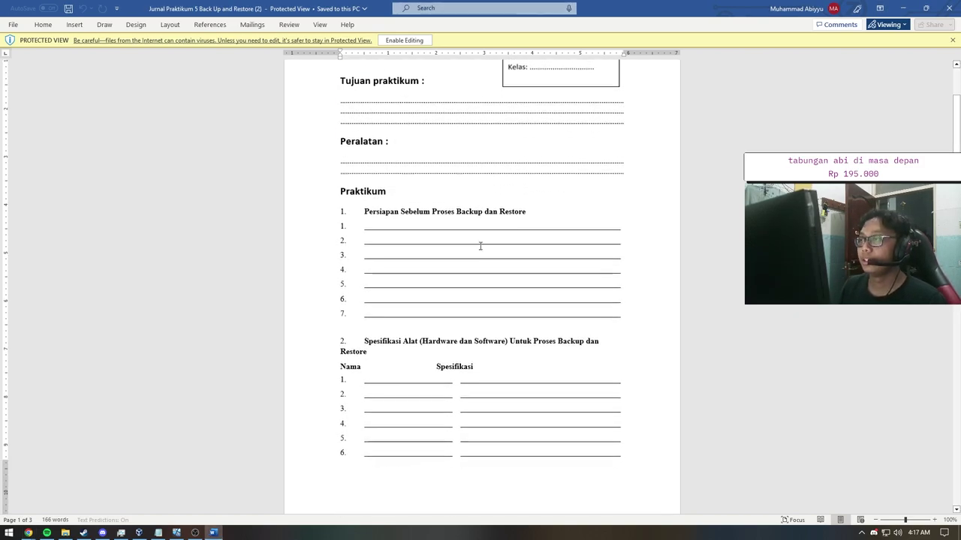
scroll(480, 246, "up", 6)
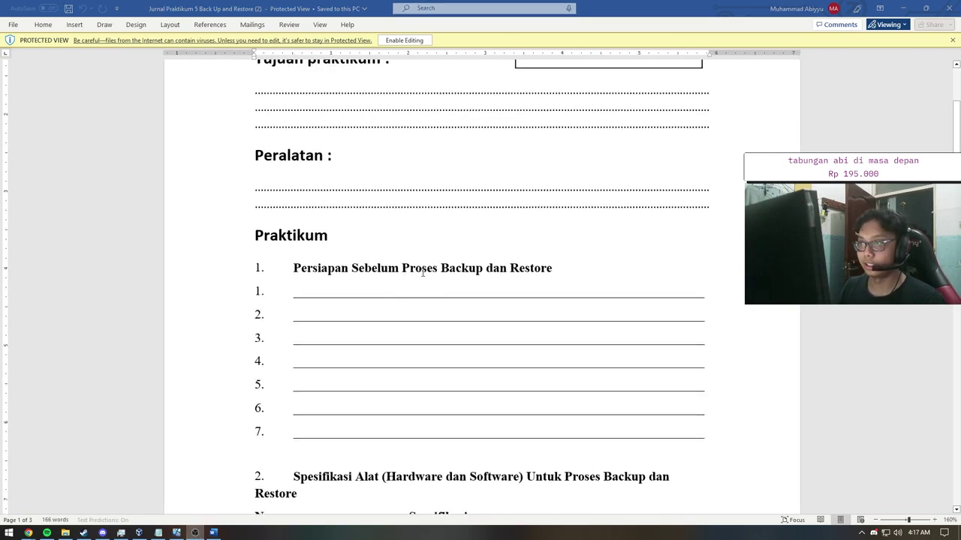
scroll(423, 273, "up", 6)
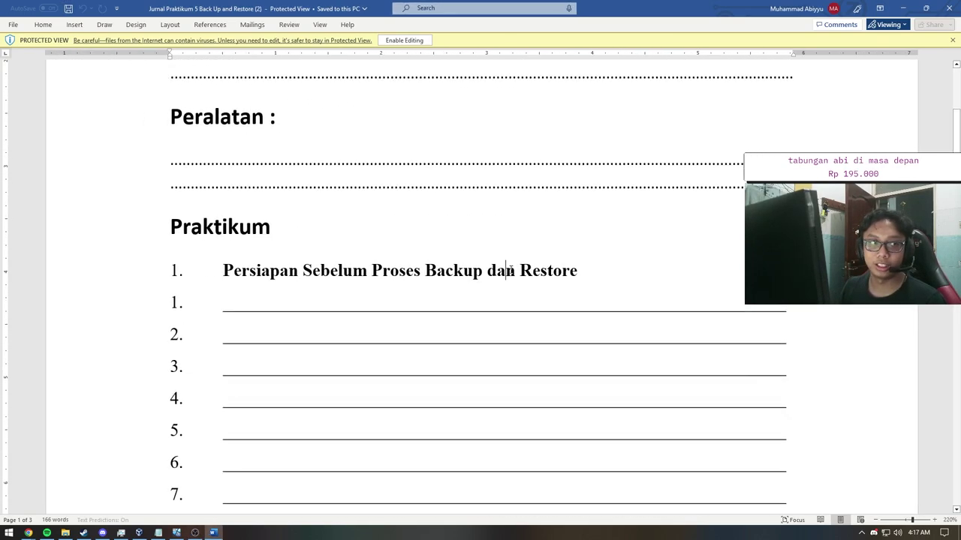
scroll(510, 271, "down", 2)
scroll(510, 270, "up", 2)
scroll(510, 271, "up", 1)
scroll(510, 271, "down", 2)
scroll(510, 271, "up", 4)
scroll(430, 236, "down", 1)
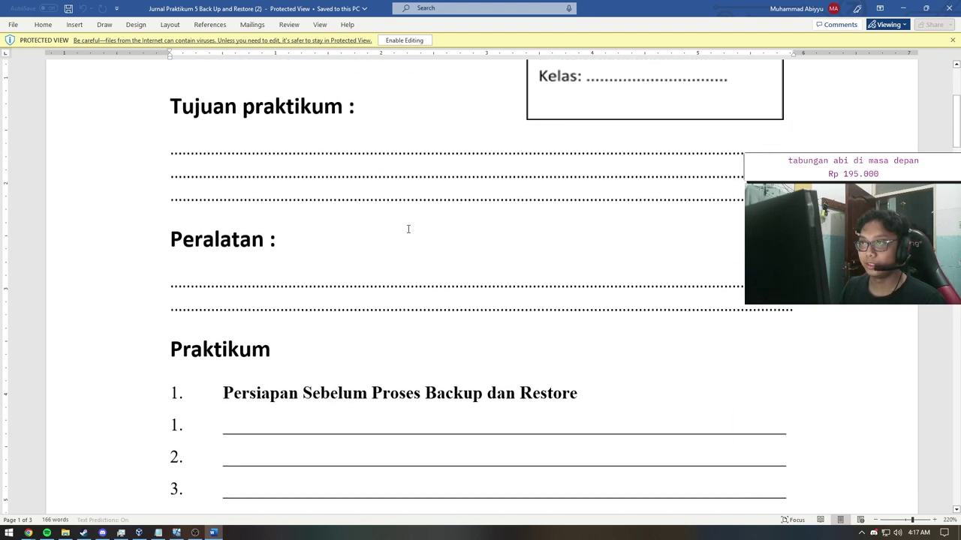
Step: Review the Peralatan, Persiapan and Spesifikasi Alat sections of the worksheet
key("Right")
key("Right")
key("Right")
key("Right")
key("Right")
key("Right")
key("Right")
key("Right")
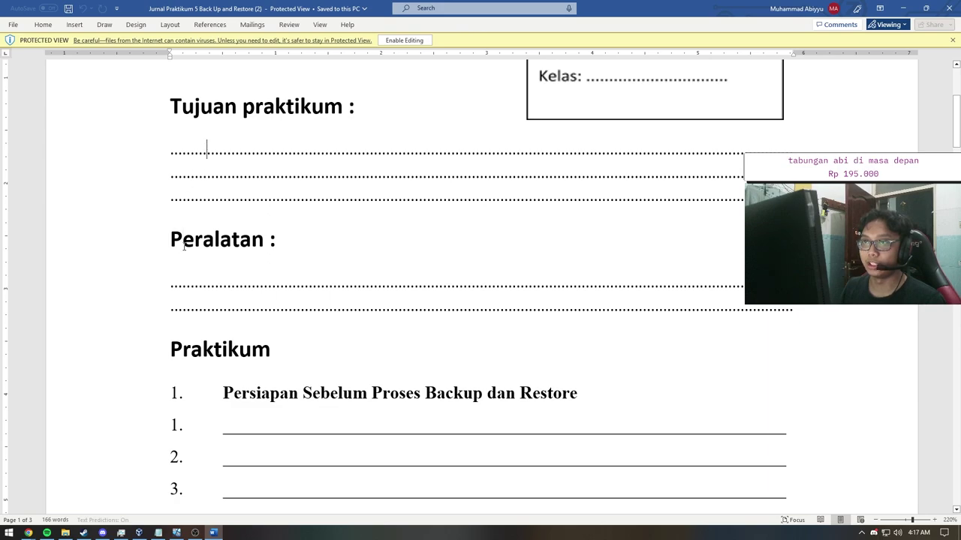
key("Home")
scroll(206, 148, "down", 3)
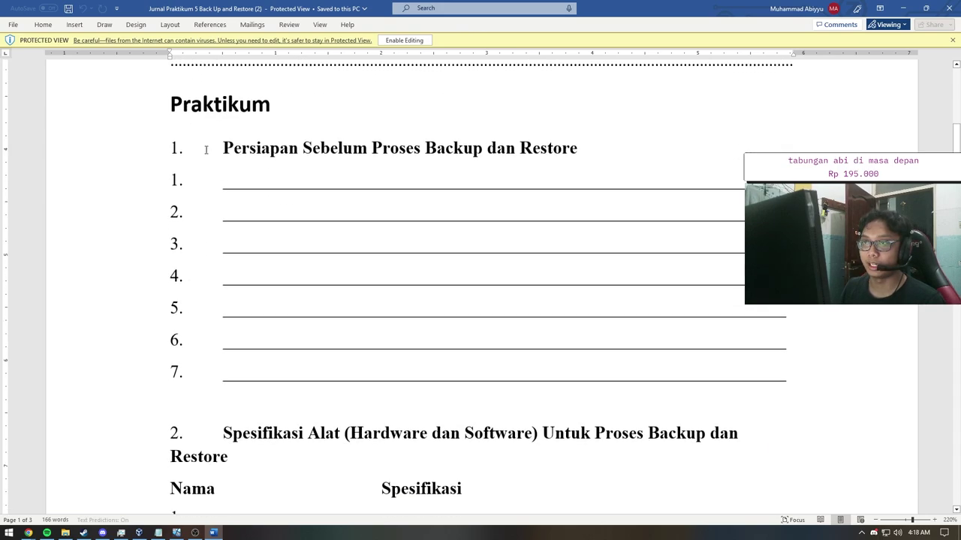
scroll(207, 148, "up", 2)
left_click(161, 160)
left_click(174, 175)
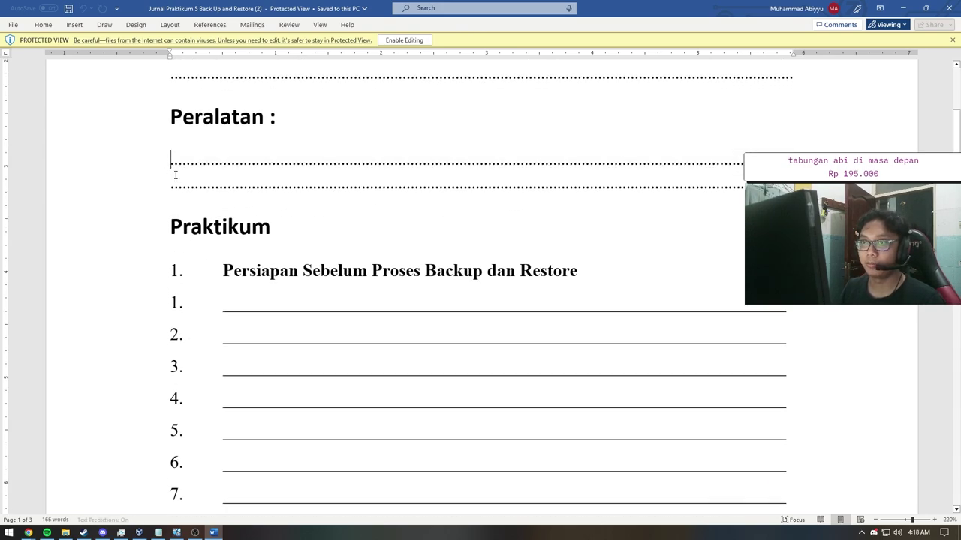
scroll(223, 272, "down", 2)
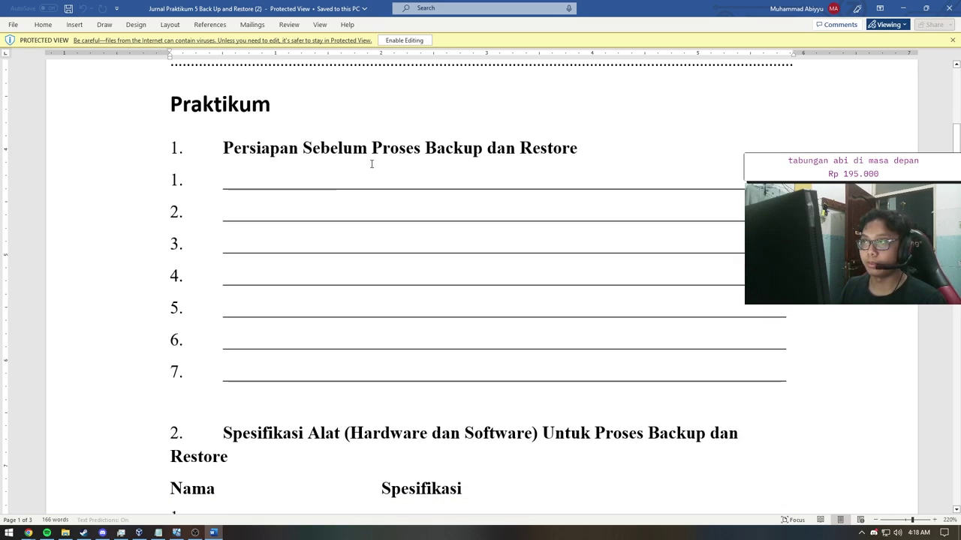
left_click(587, 151)
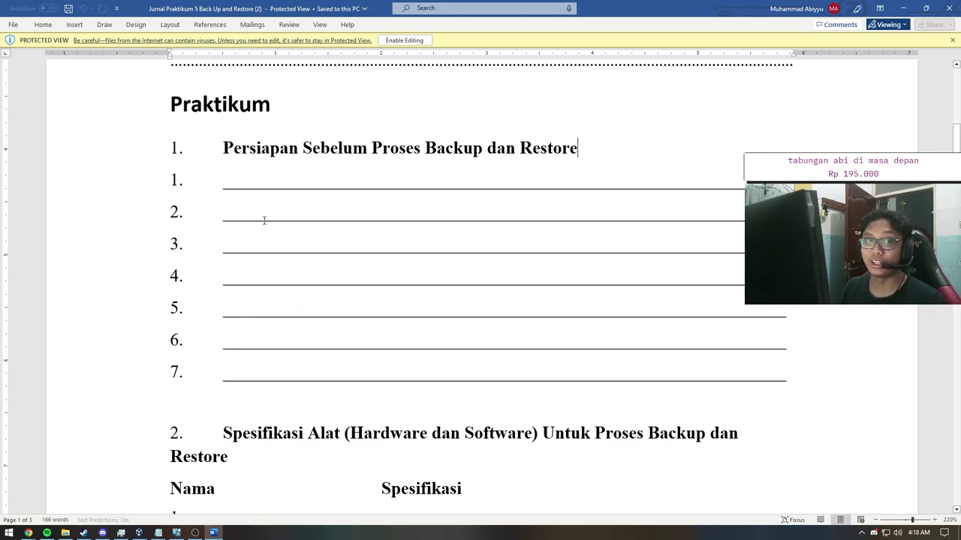
scroll(270, 181, "down", 4)
scroll(248, 187, "up", 1)
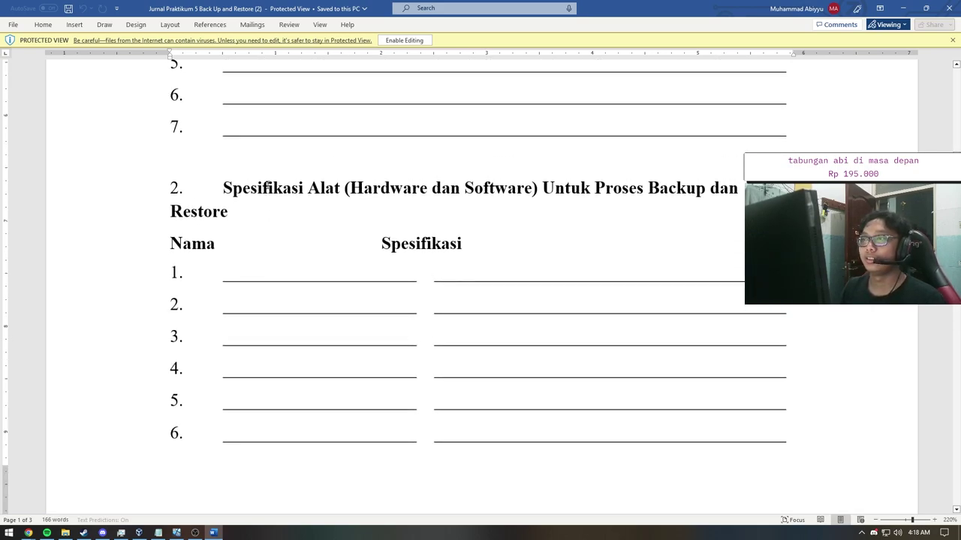
left_click_drag(226, 187, 198, 218)
left_click(198, 219)
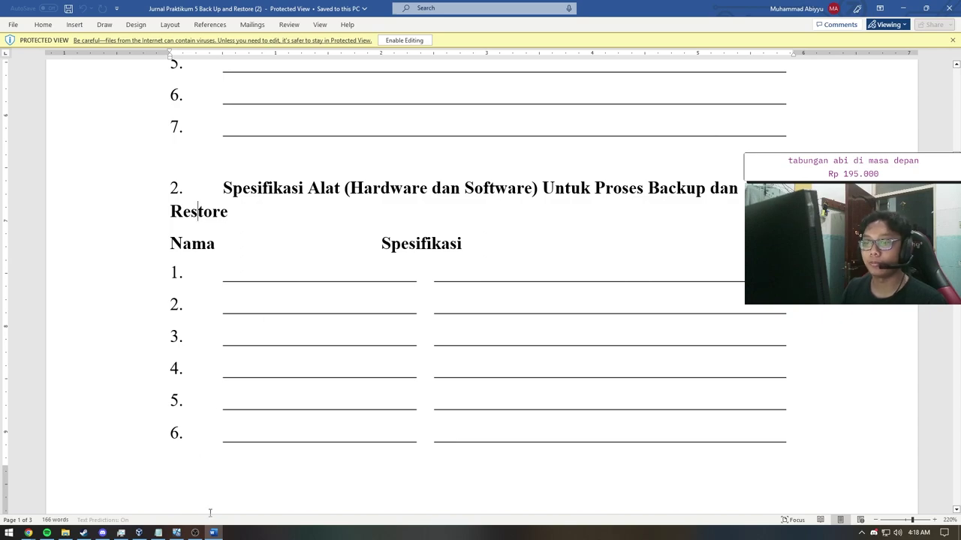
Step: Power off the win10 virtual machine, then return to the Word worksheet
left_click(175, 533)
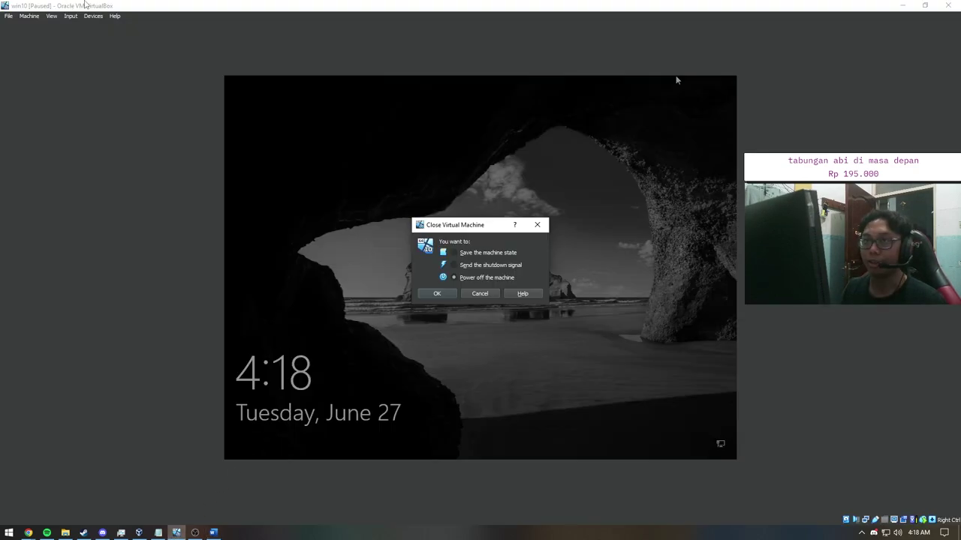
left_click(698, 157)
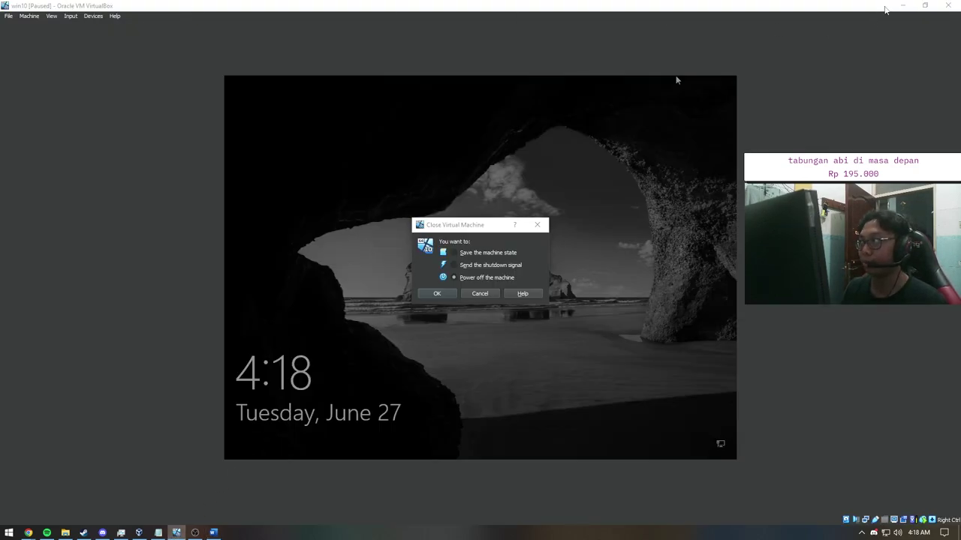
left_click(436, 294)
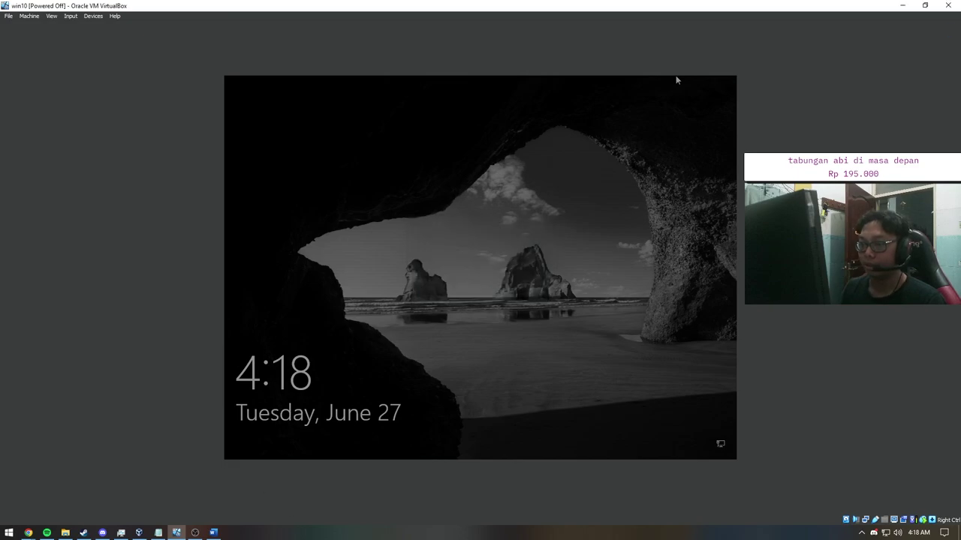
left_click(214, 533)
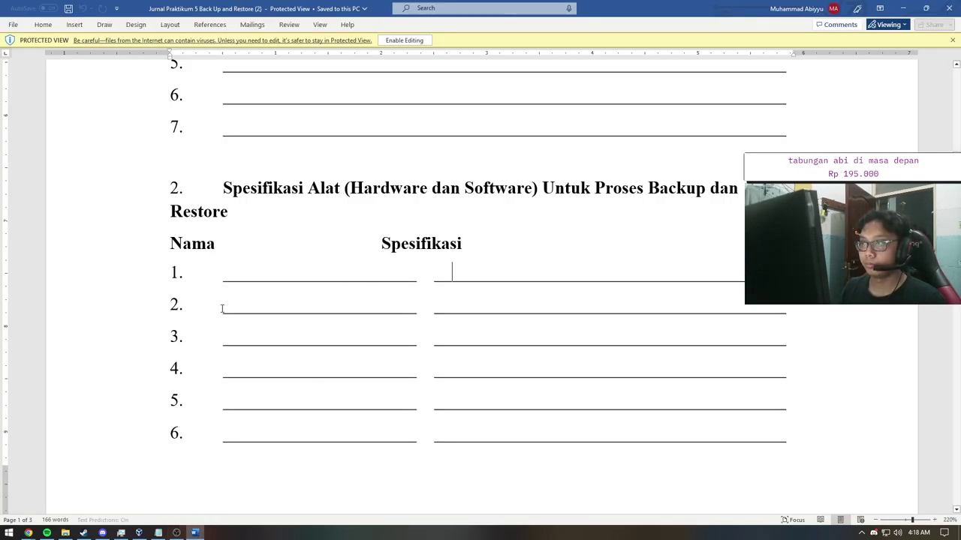
left_click(433, 272)
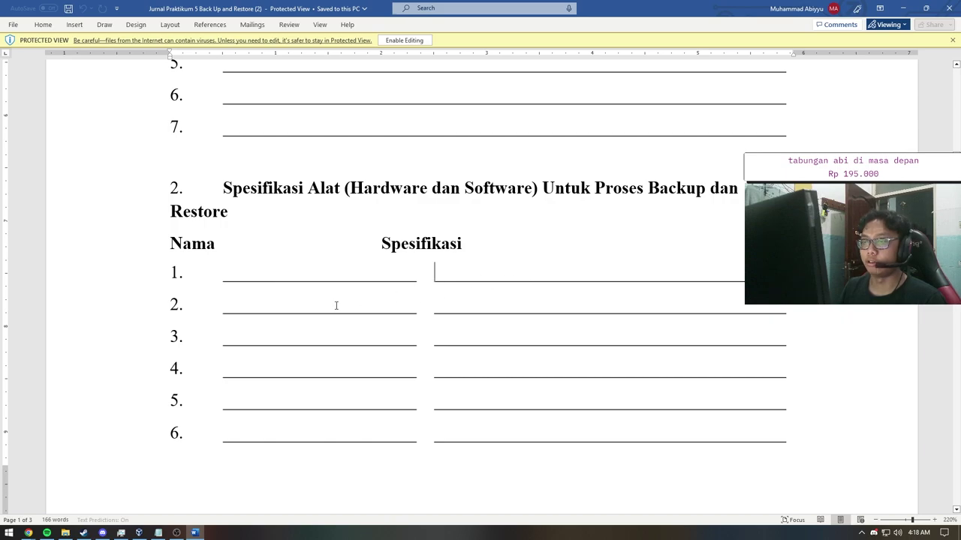
left_click(223, 308)
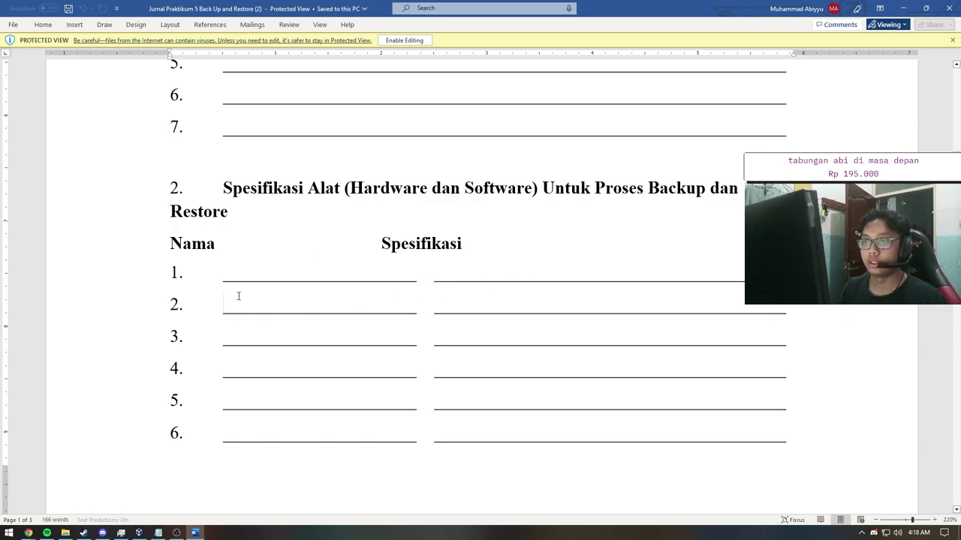